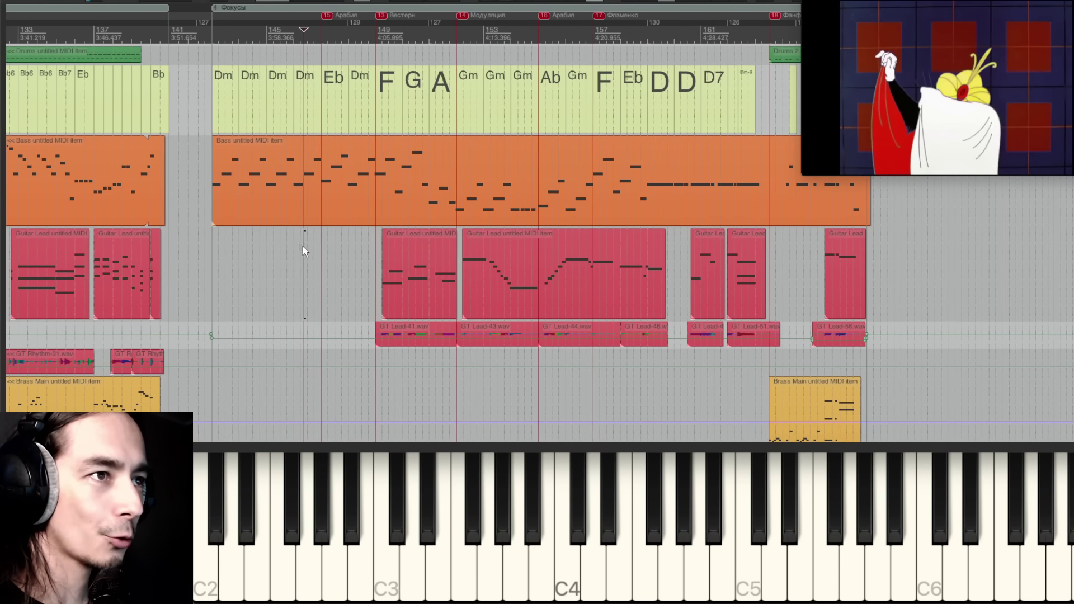
# Step: Play the Фокусы section from its beginning and follow the playback toward the Фанфара marker
pyautogui.hscroll(-5, 303, 246)
pyautogui.hscroll(5, 277, 237)
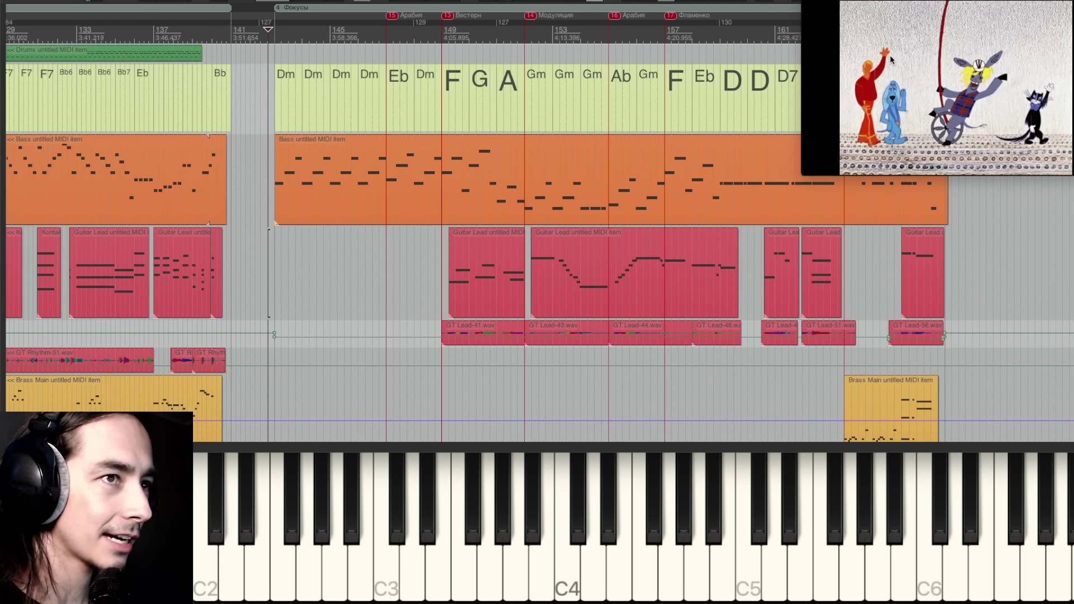
pyautogui.hscroll(-5, 276, 274)
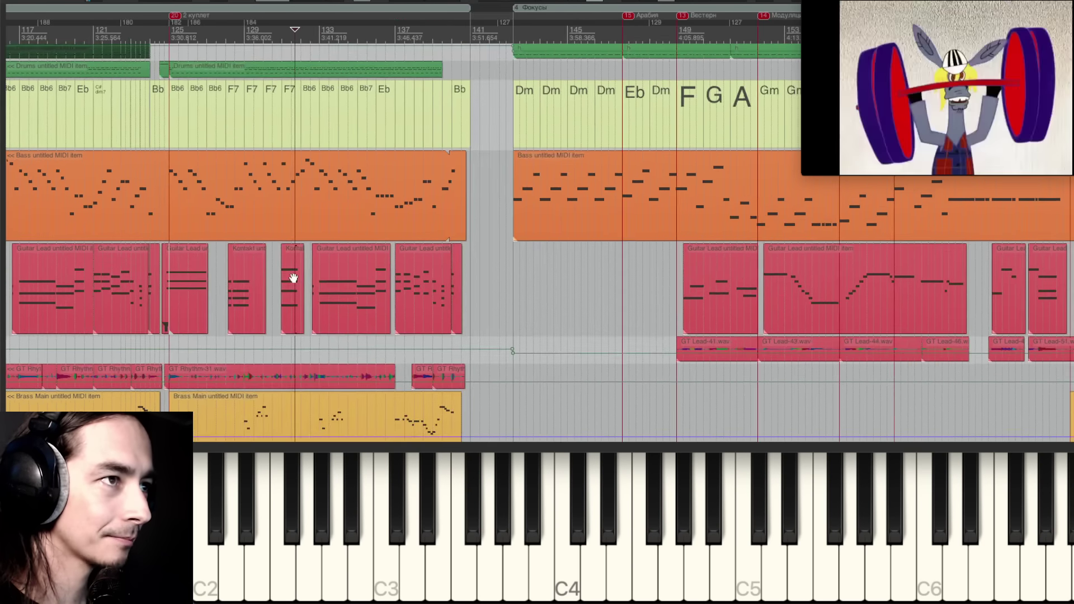
pyautogui.hscroll(5, 551, 231)
pyautogui.click(257, 75)
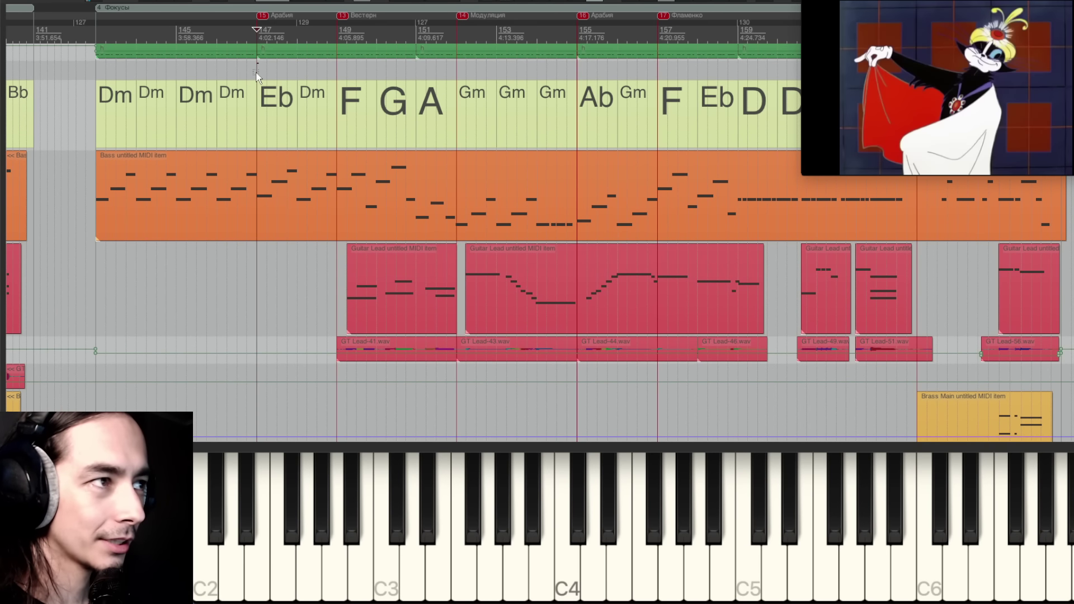
pyautogui.click(96, 65)
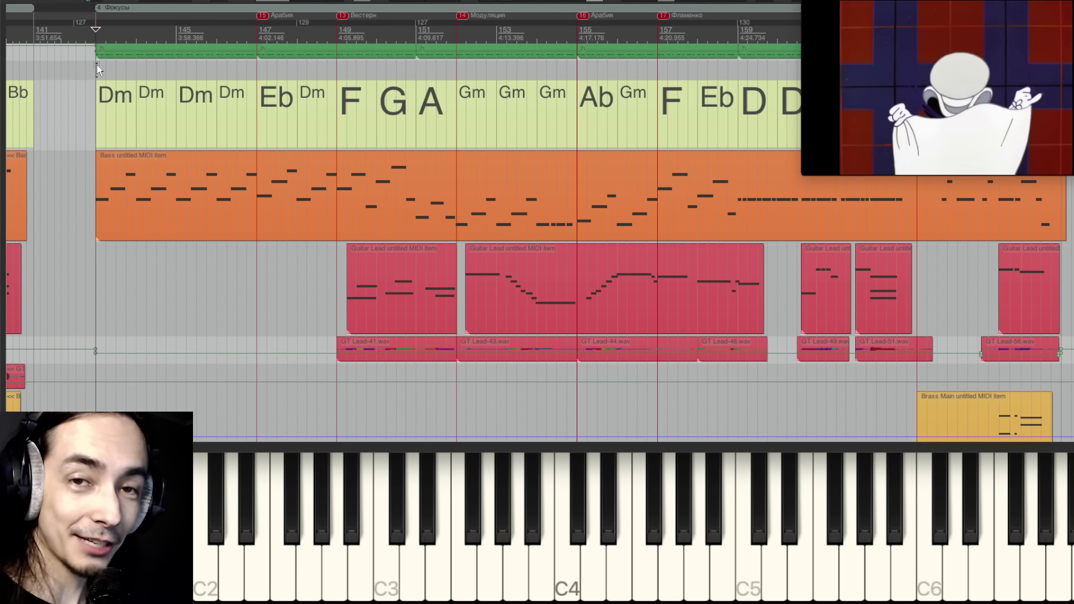
pyautogui.press('space')
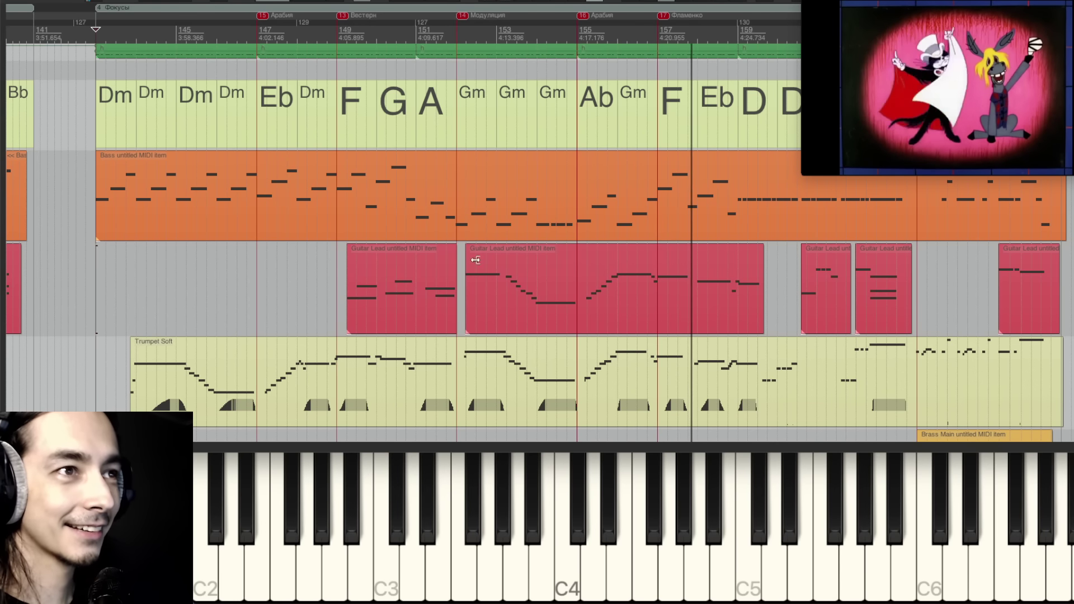
pyautogui.moveTo(649, 143); pyautogui.dragTo(448, 160)
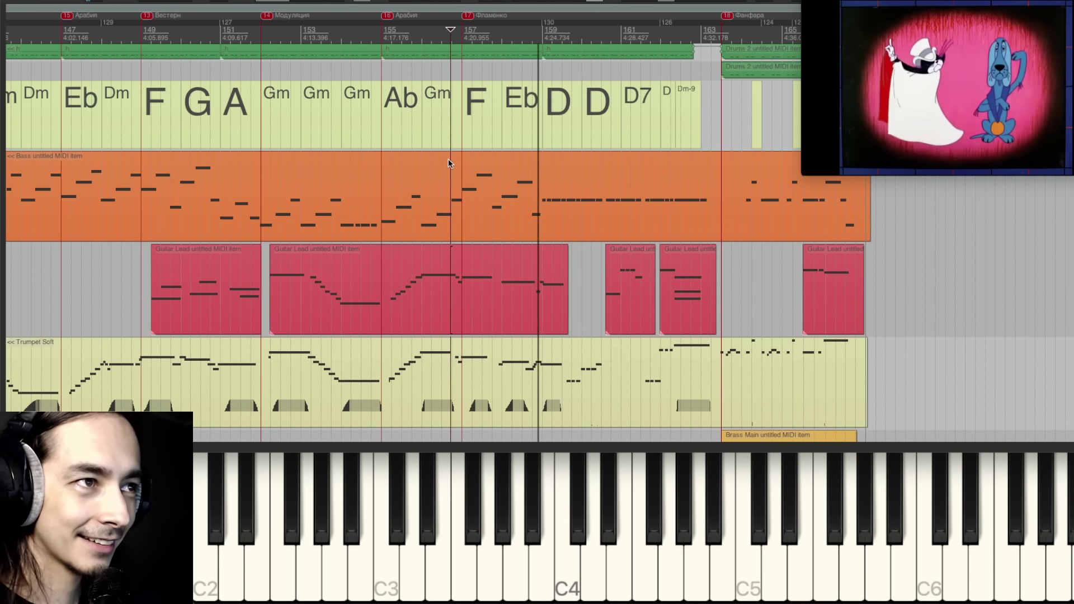
pyautogui.moveTo(626, 161); pyautogui.dragTo(565, 161)
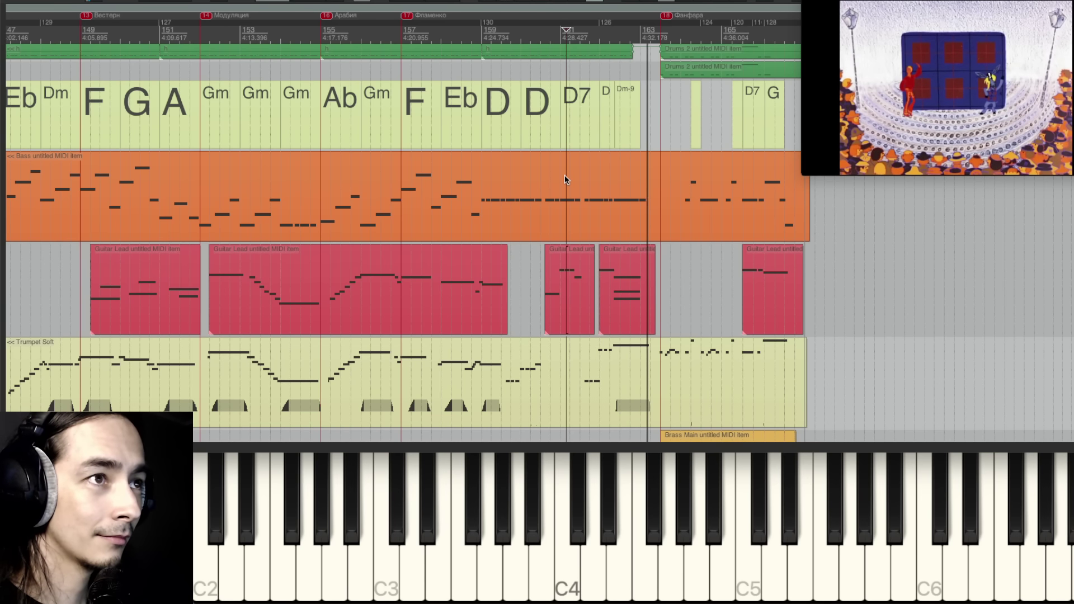
# Step: Play the Eb and Dm chords starting at the first Арабия marker, bar 147
pyautogui.hscroll(5, 552, 202)
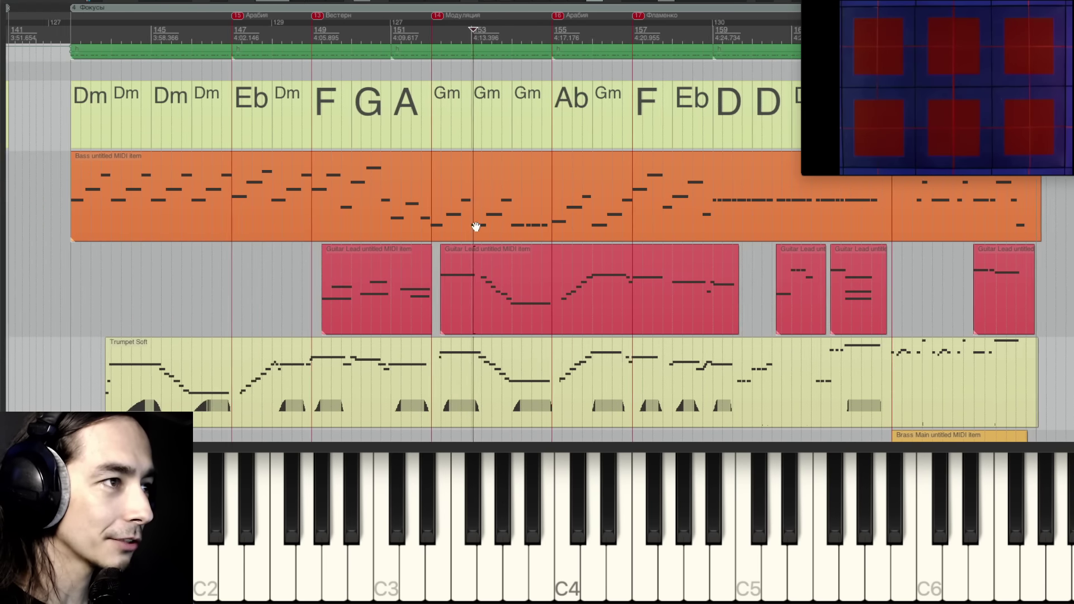
pyautogui.click(343, 241)
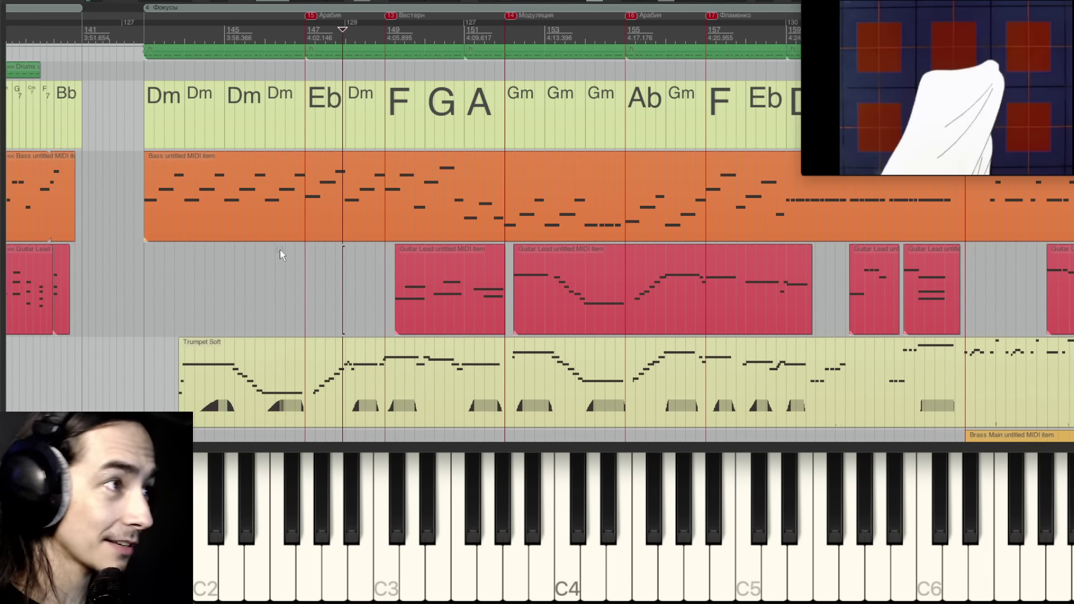
pyautogui.click(131, 263)
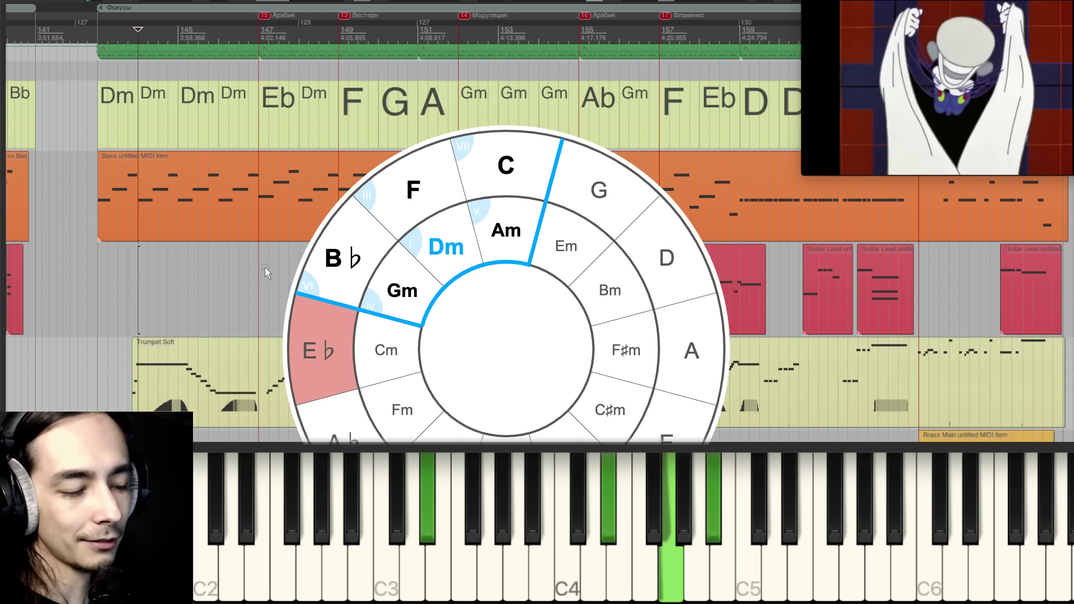
pyautogui.click(259, 68)
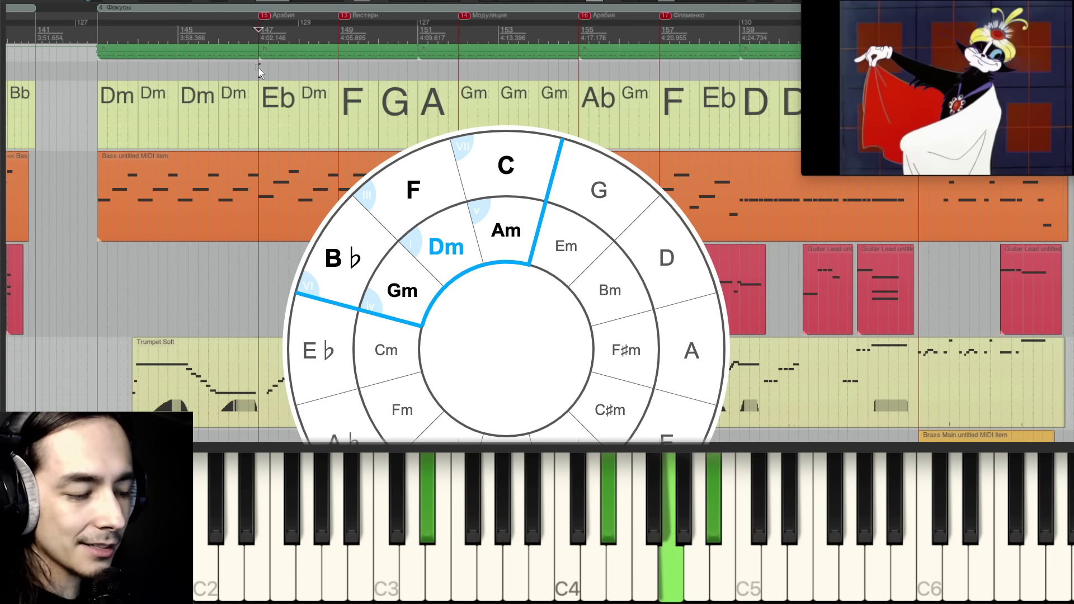
pyautogui.press('space')
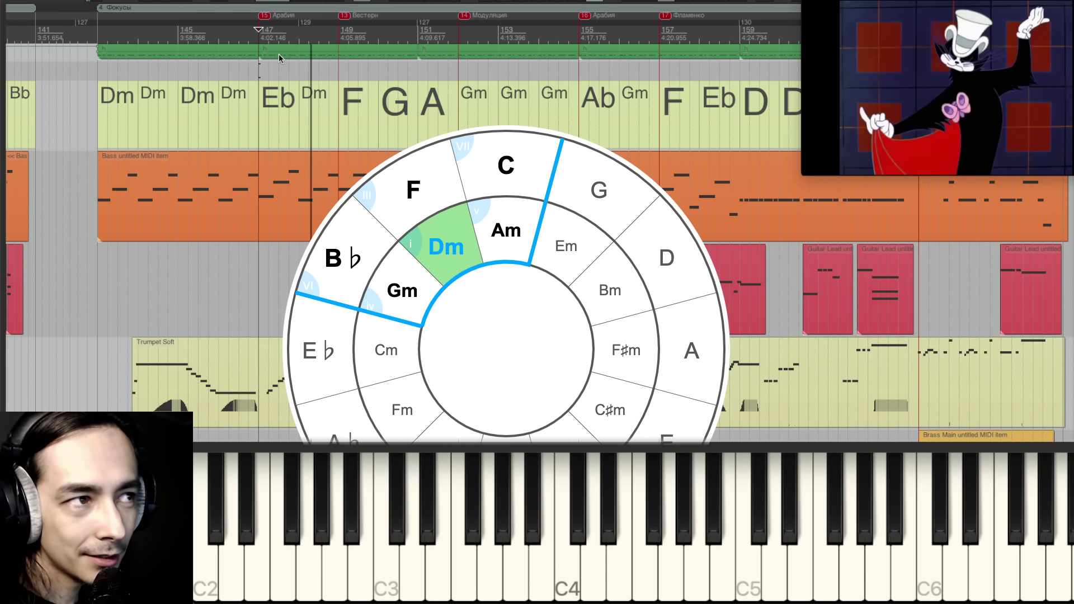
pyautogui.press('space')
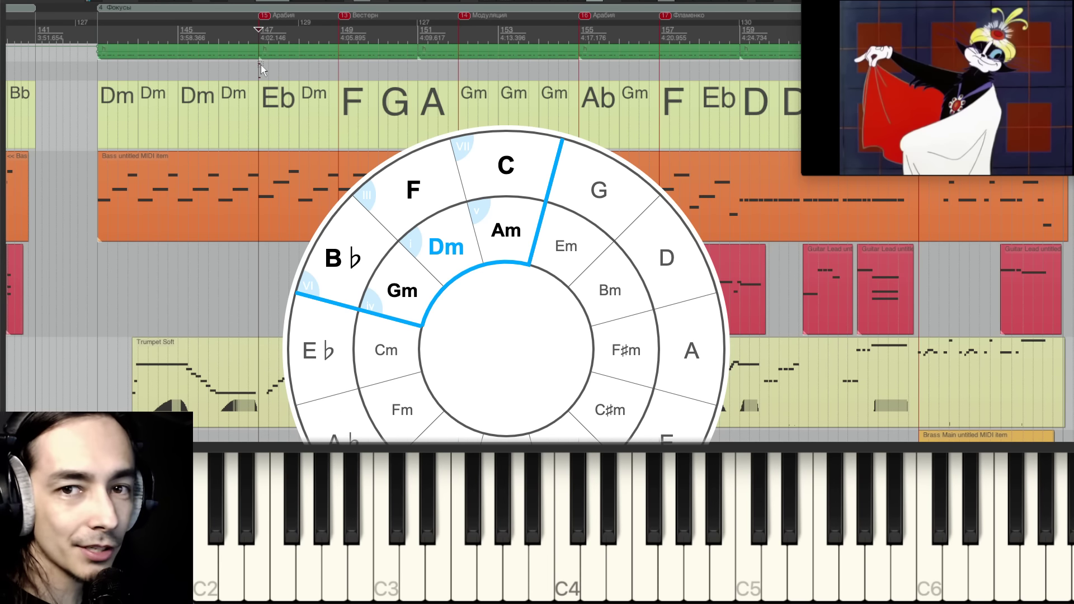
# Step: Listen from the Dm chord before the Вестерн marker through F, G and A, ending with the cursor at the Модуляция marker
pyautogui.click(301, 41)
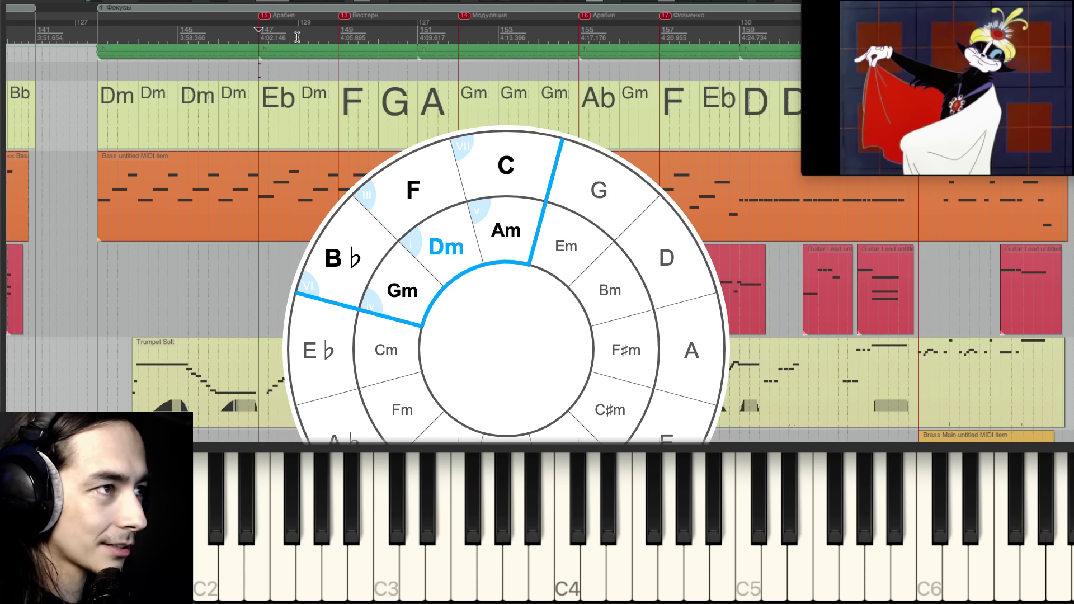
pyautogui.press('space')
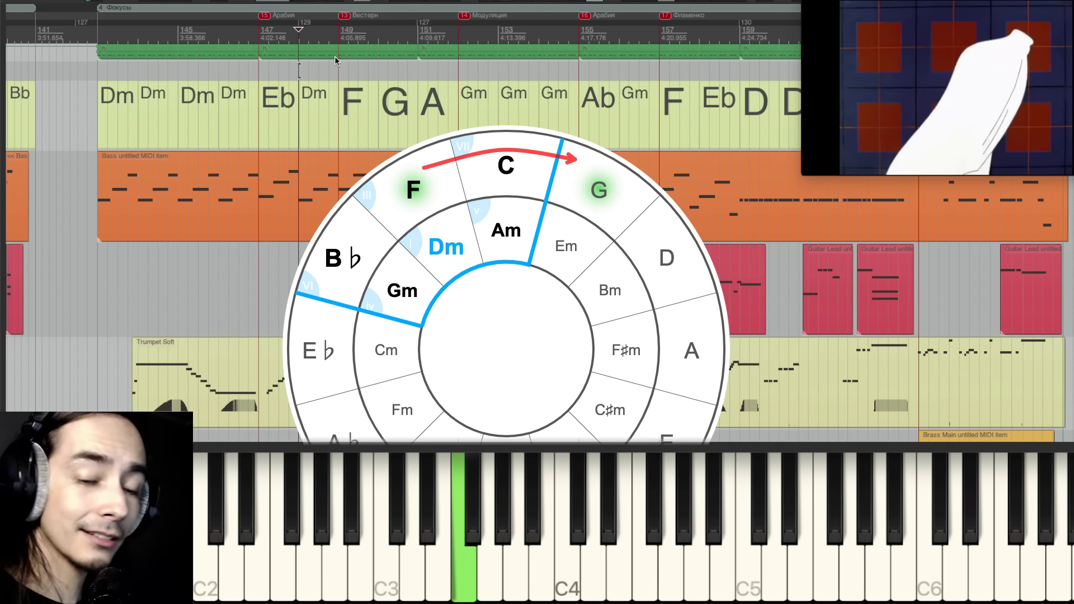
pyautogui.click(340, 33)
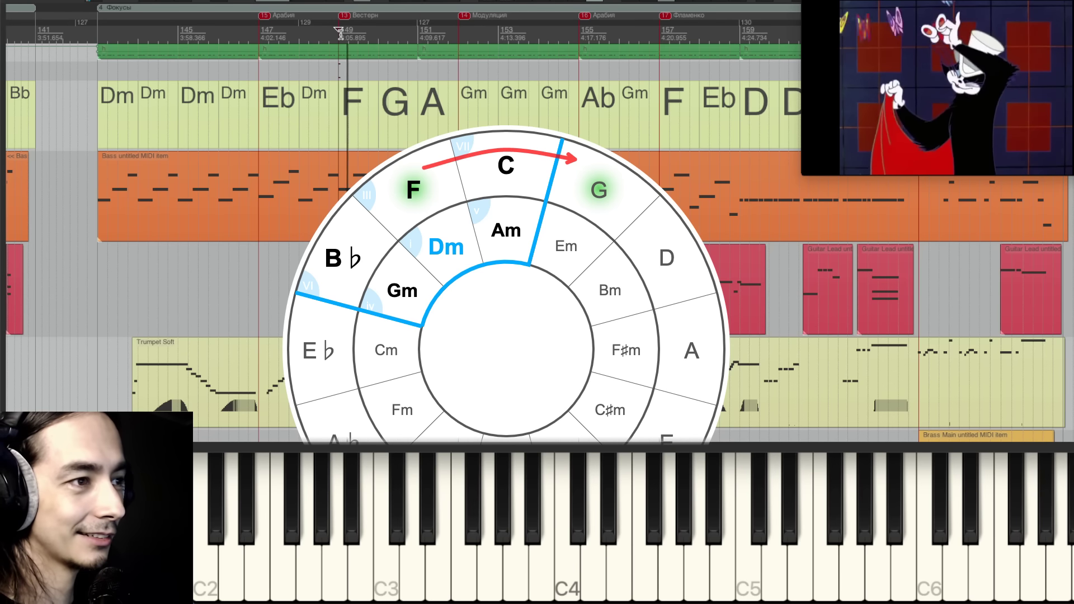
pyautogui.press('space')
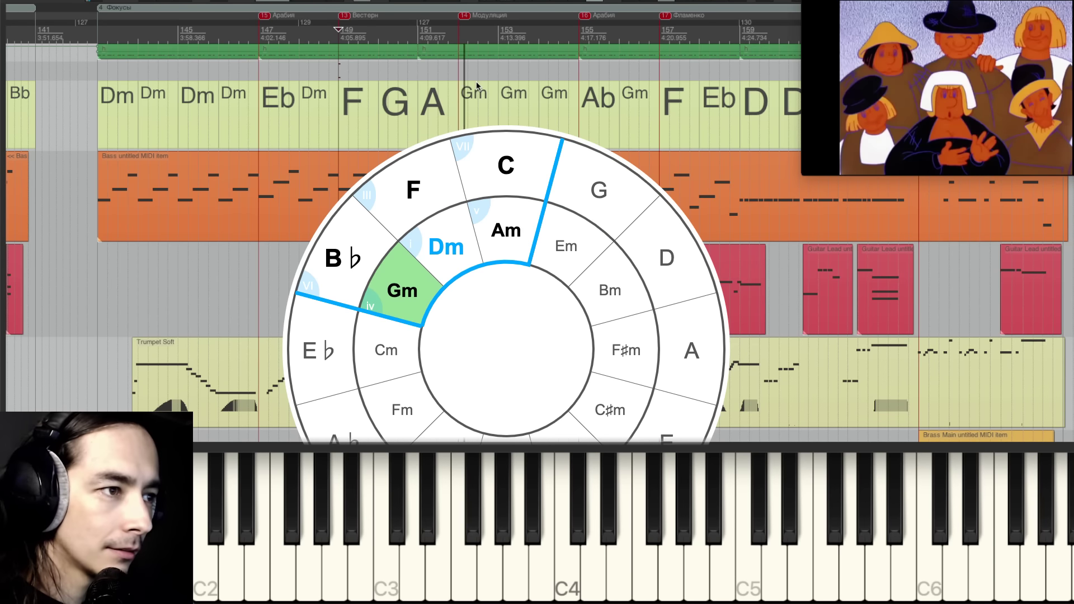
pyautogui.click(457, 39)
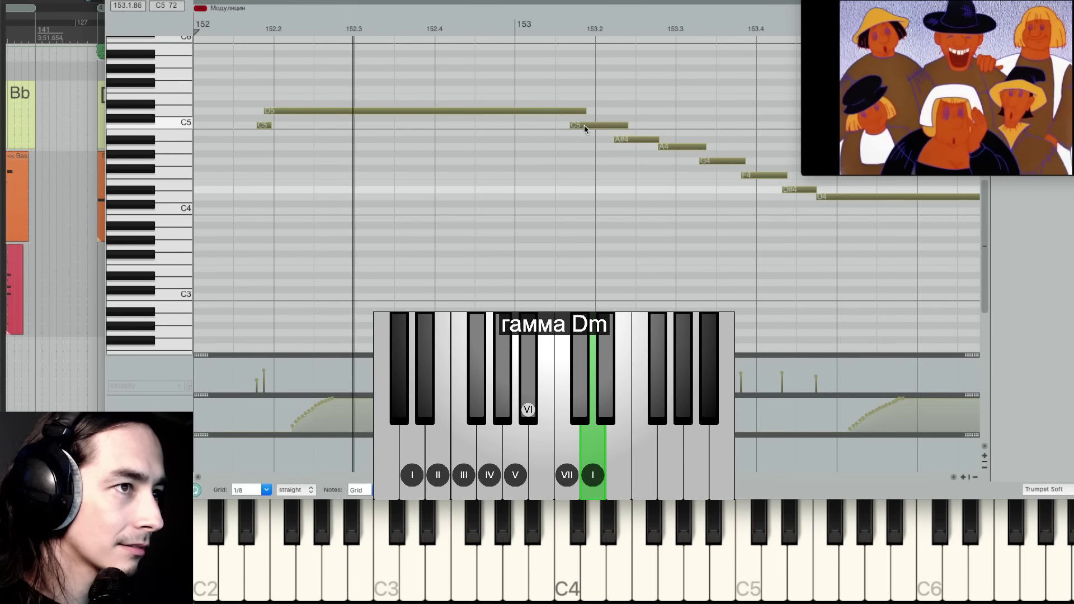
# Step: Audition the descending trumpet notes C5, A#4, A4, G4, F4, D#4 and D4 one by one in bar 153
pyautogui.click(594, 125)
pyautogui.click(642, 140)
pyautogui.click(677, 146)
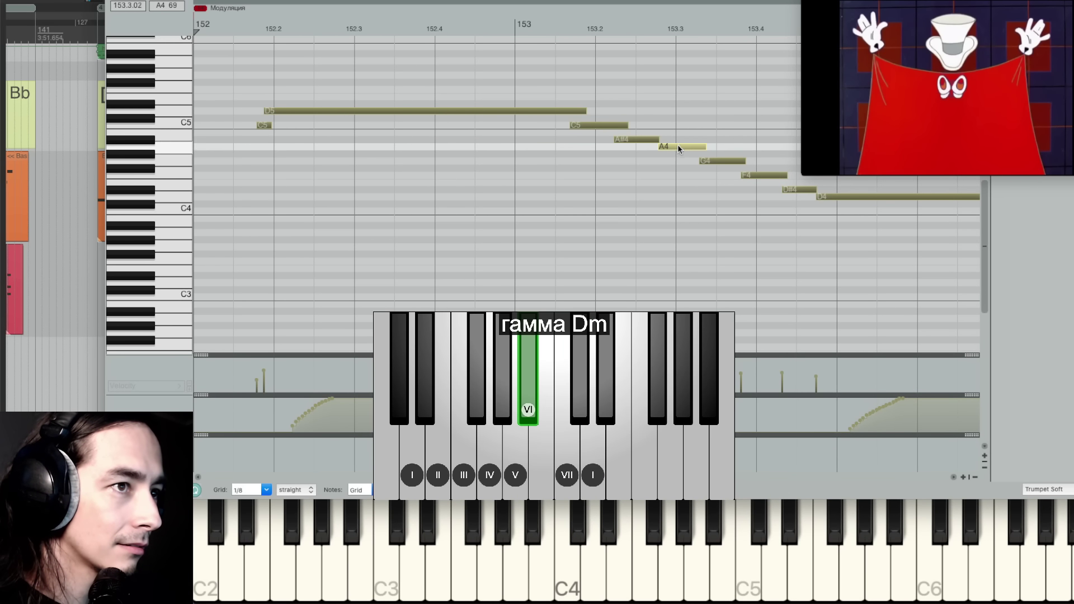
pyautogui.click(728, 161)
pyautogui.click(748, 175)
pyautogui.click(797, 190)
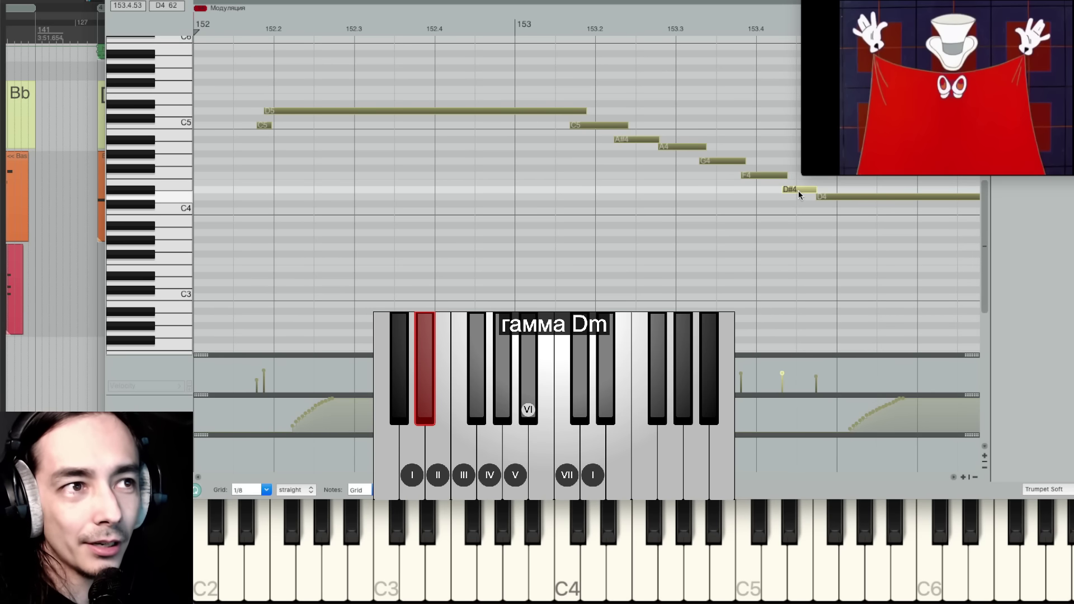
pyautogui.click(826, 197)
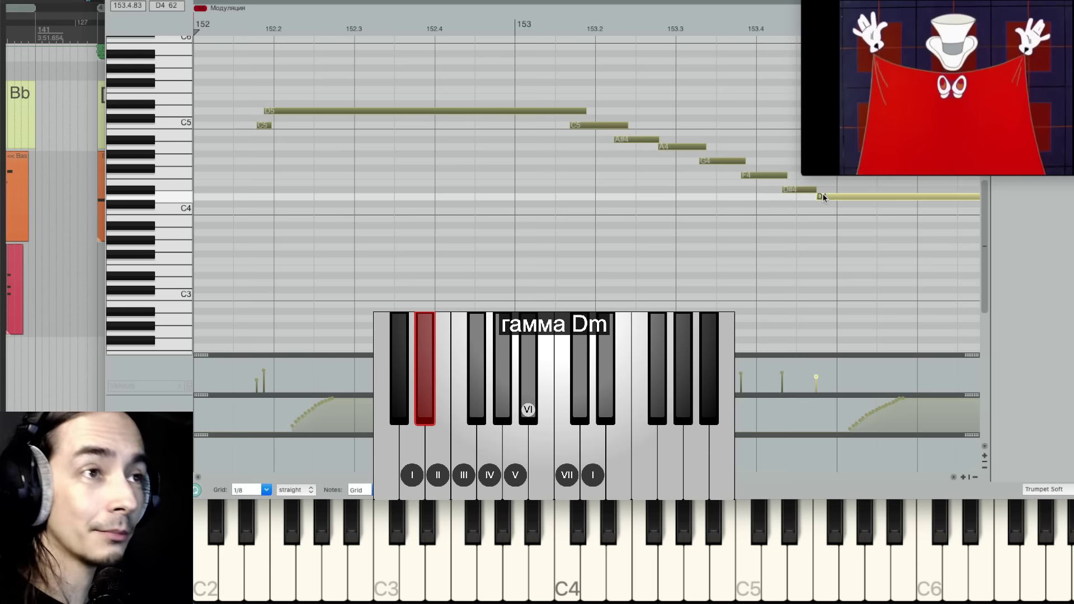
pyautogui.press('Escape')
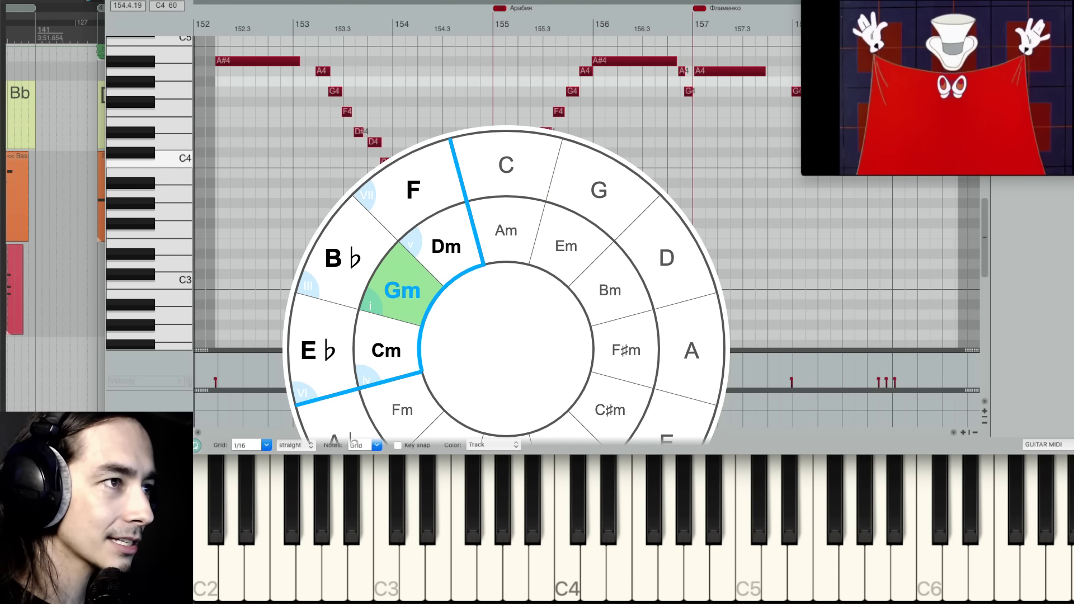
# Step: Audition the descending guitar notes from A#4 to D#4 after the Модуляция marker and close the MIDI editor
pyautogui.click(253, 62)
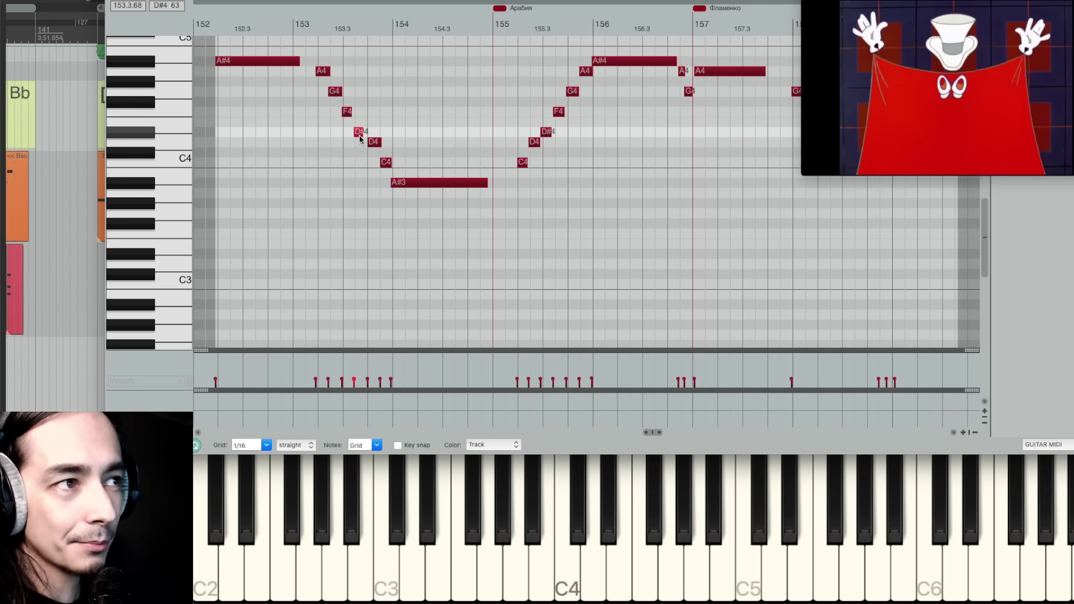
pyautogui.press('Escape')
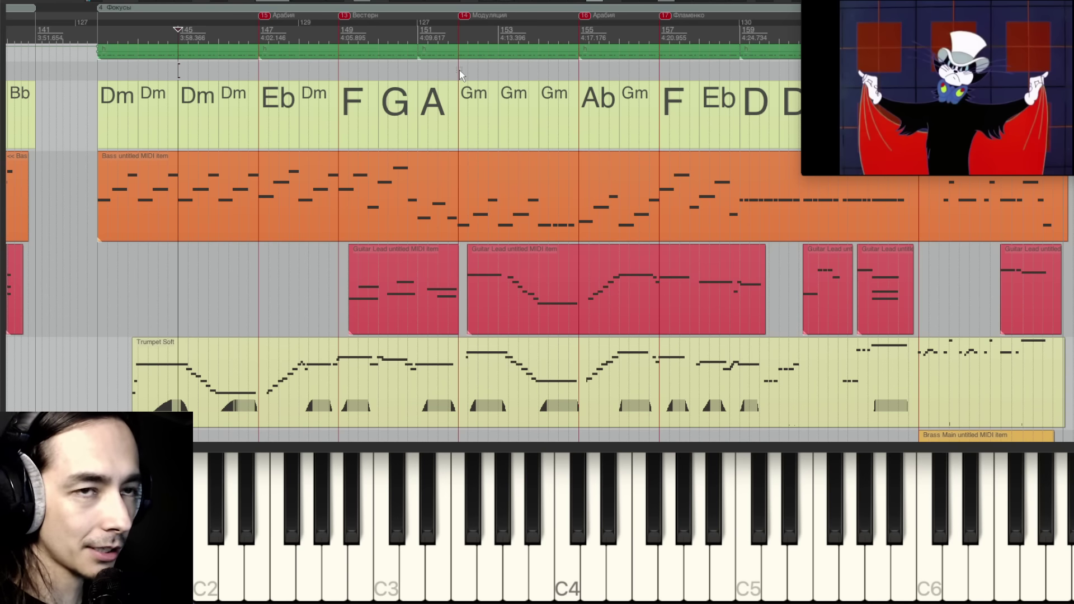
# Step: Draw two short Drums 2 MIDI items, one at the Модуляция marker and one between bars 153 and 155
pyautogui.moveTo(459, 69); pyautogui.dragTo(486, 73)
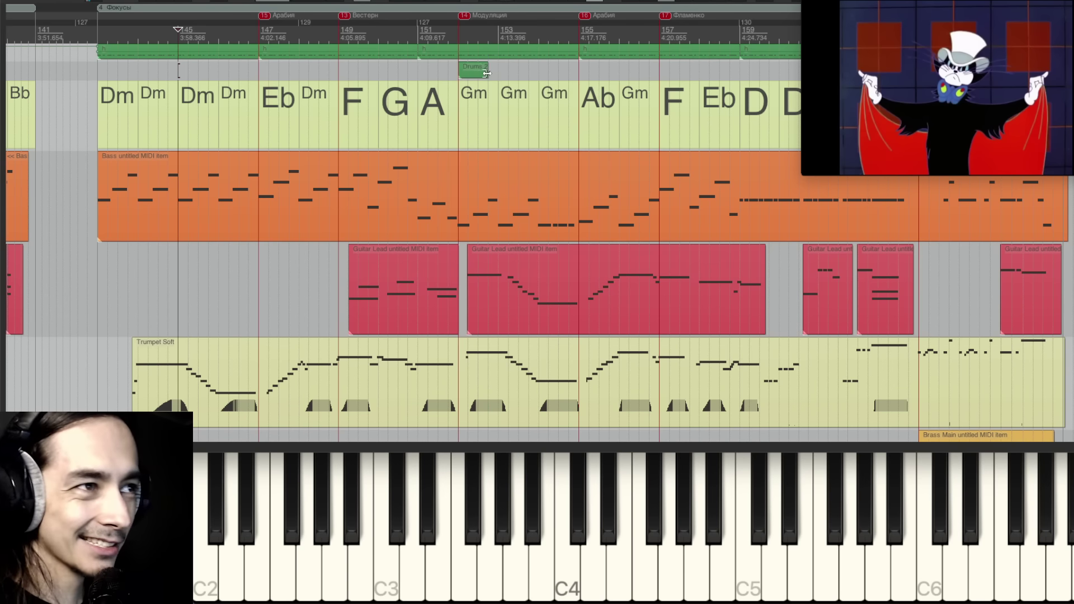
pyautogui.click(474, 75)
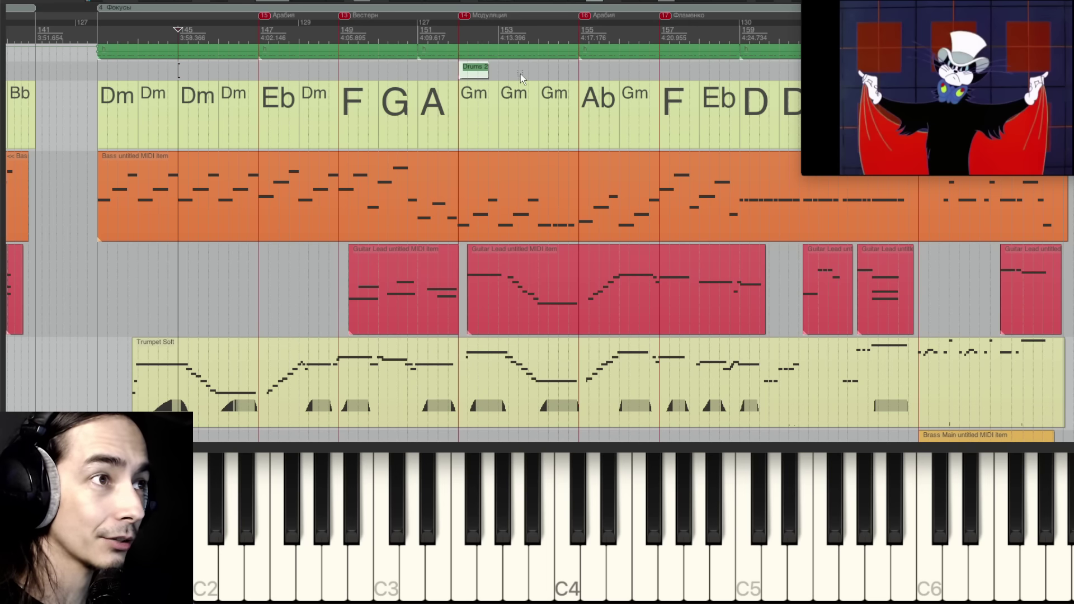
pyautogui.moveTo(519, 73); pyautogui.dragTo(569, 78)
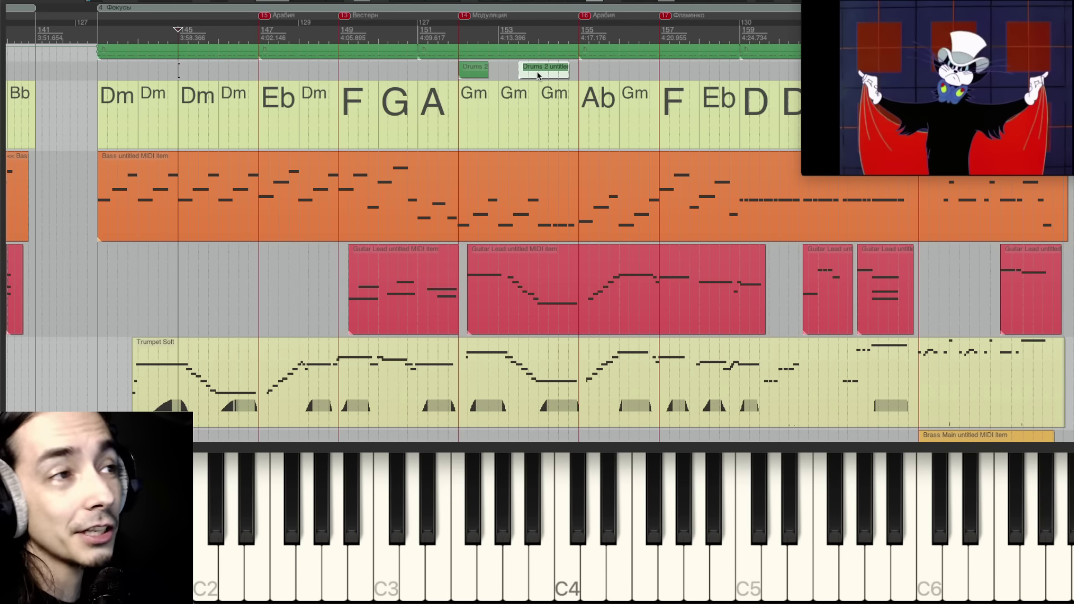
# Step: Play the section from bar 145, and replay it from the Gm chord following the second Арабия marker
pyautogui.click(182, 76)
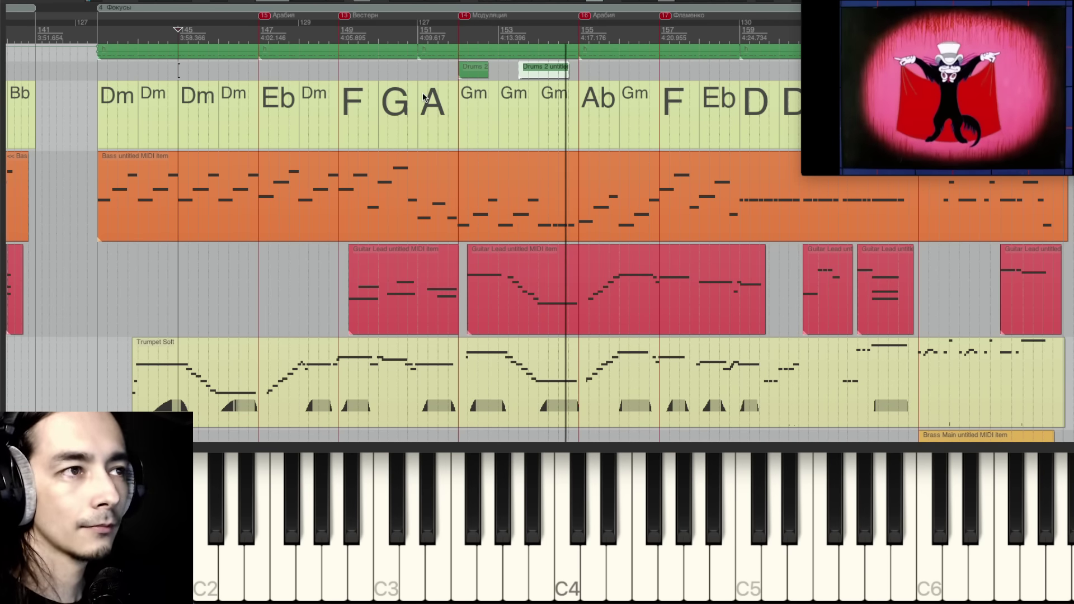
pyautogui.click(579, 67)
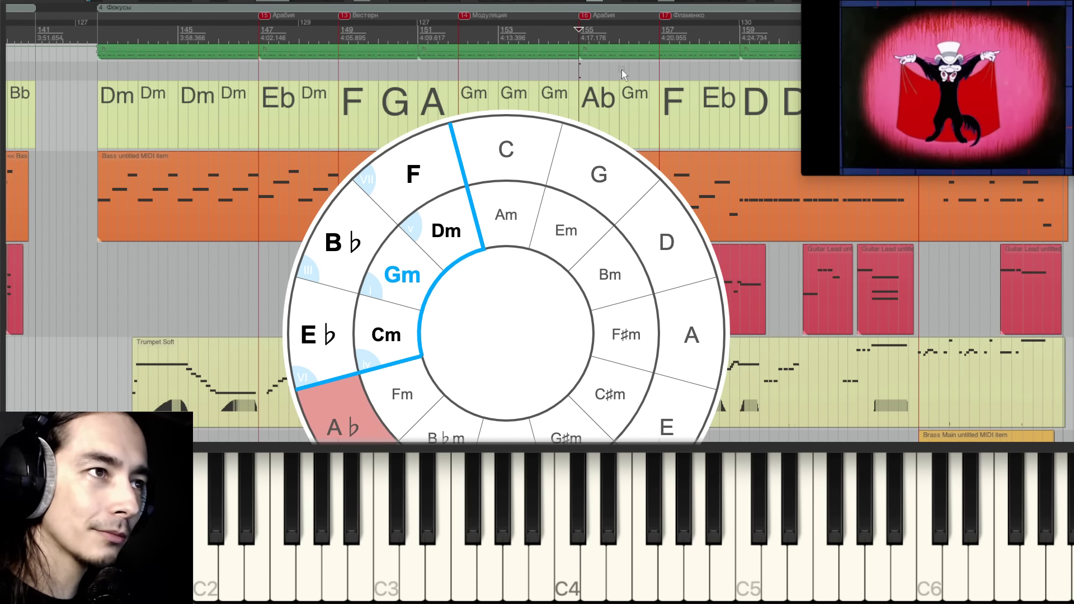
pyautogui.moveTo(632, 69); pyautogui.dragTo(466, 71)
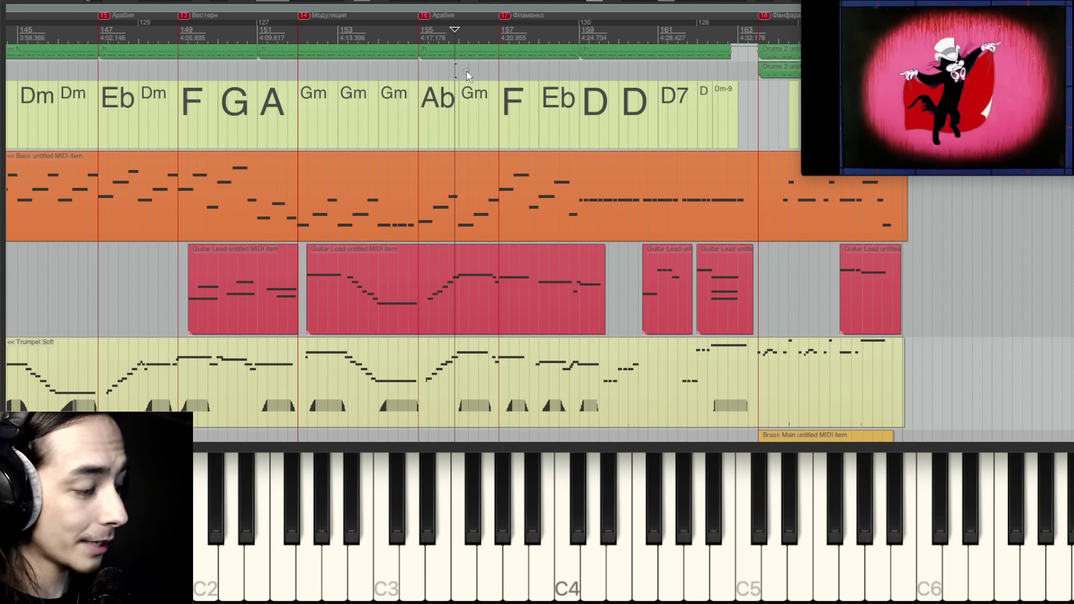
pyautogui.press('space')
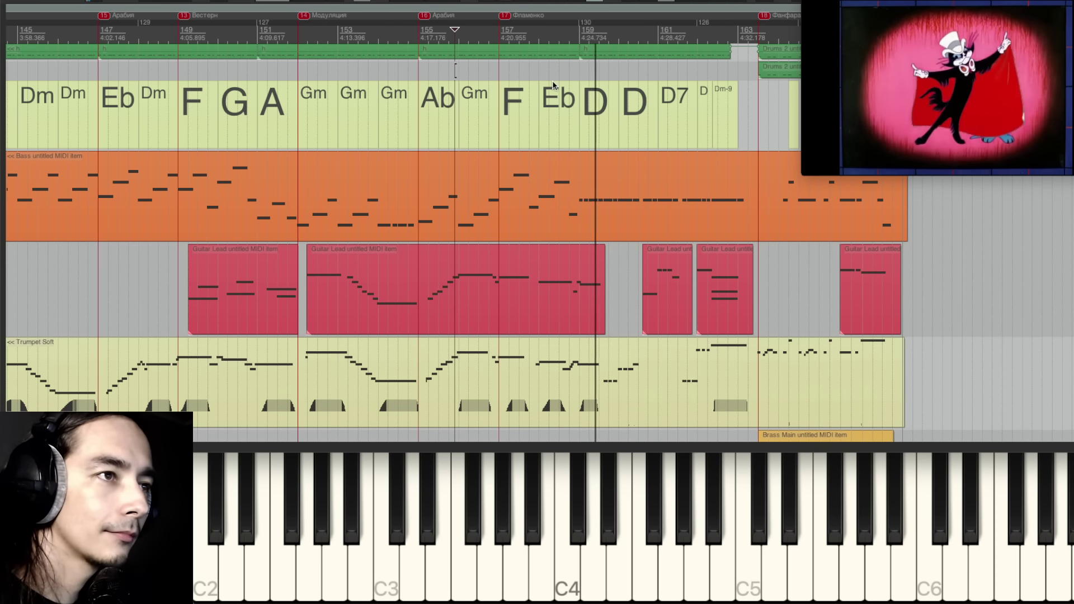
# Step: Play briefly from the first D chord at bar 159
pyautogui.hscroll(-3, 503, 94)
pyautogui.click(491, 93)
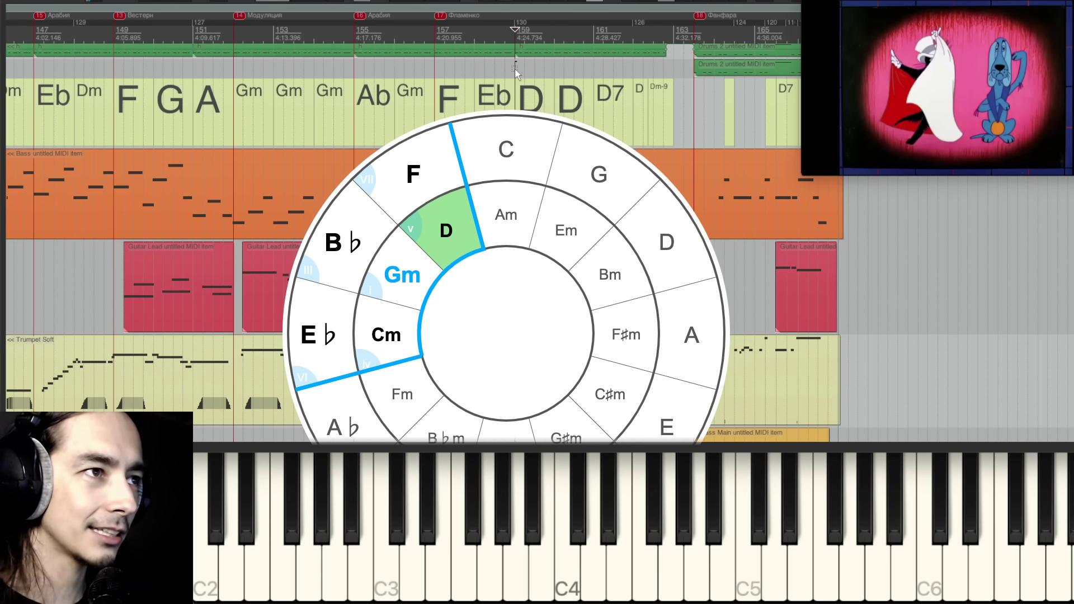
pyautogui.press('space')
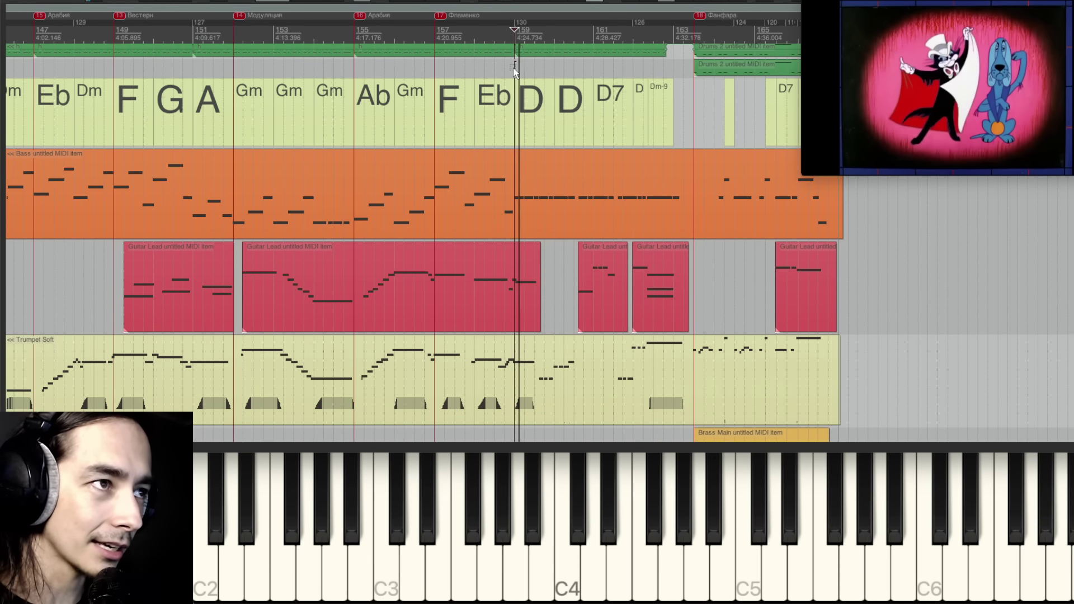
pyautogui.press('space')
# Step: Open the Trumpet Soft item in the MIDI editor at the notes around bar 159
pyautogui.click(556, 363)
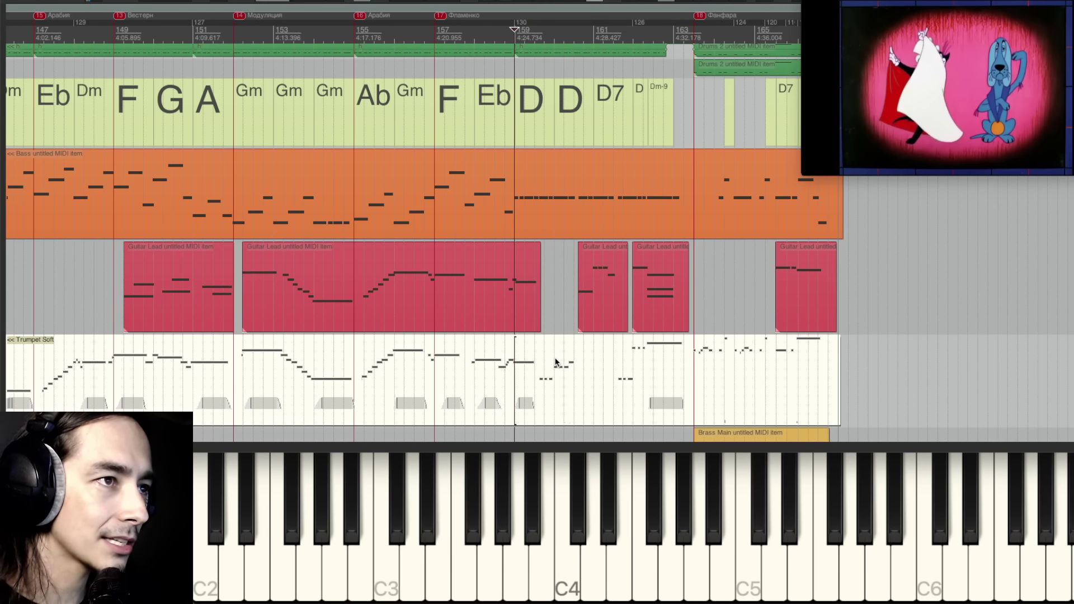
pyautogui.doubleClick(555, 363)
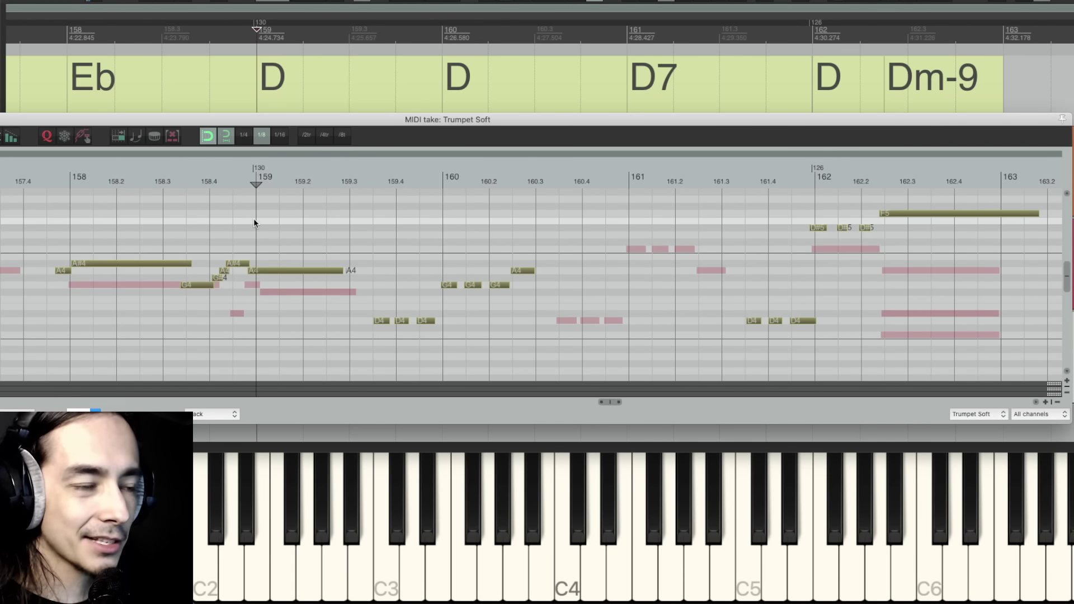
# Step: Play the trumpet passage briefly from the D chord at bar 159 and select its long A4 note there
pyautogui.press('space')
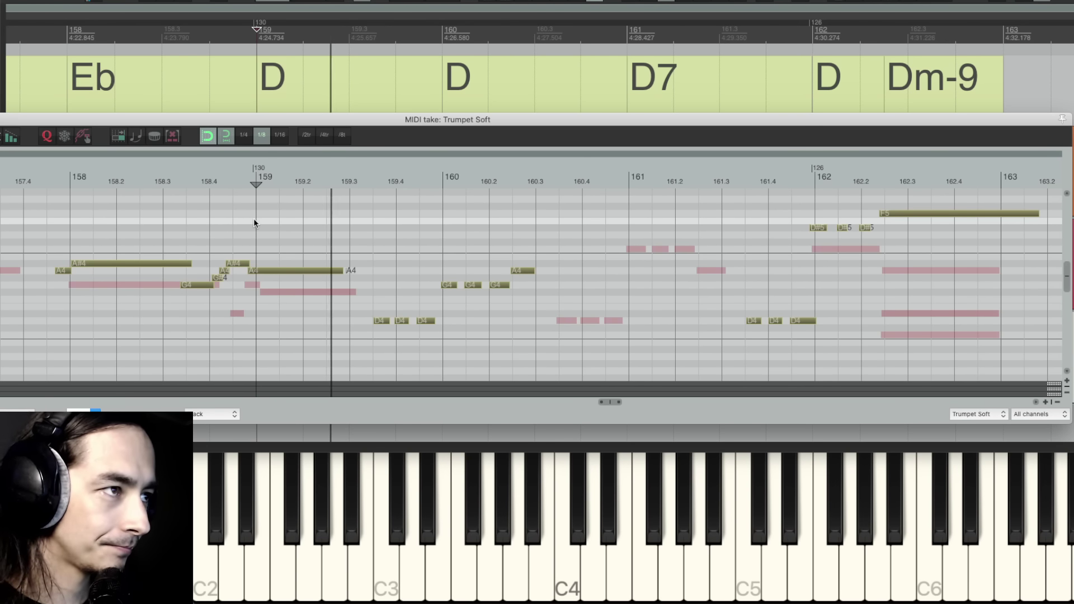
pyautogui.press('space')
pyautogui.click(290, 271)
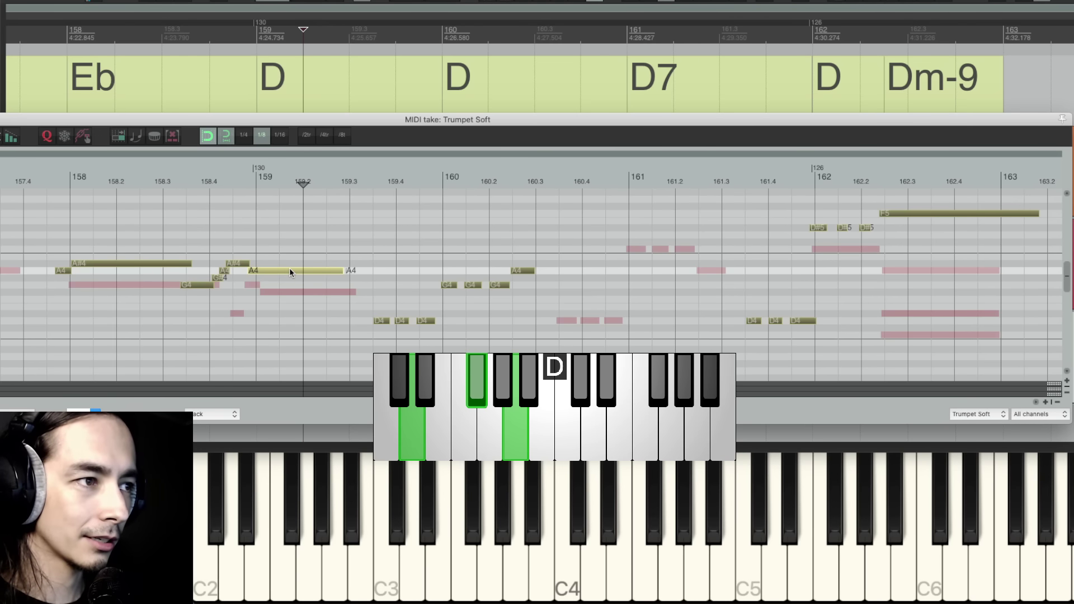
pyautogui.press('space')
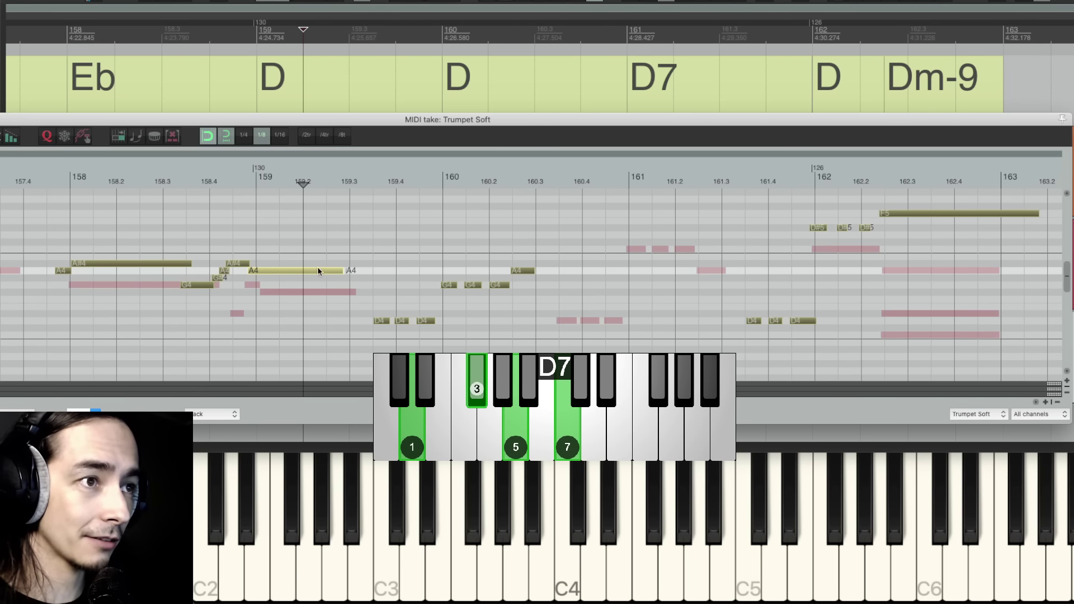
# Step: Play the passage from beat 160.4, from the D chord at bar 162, and again from bar 159
pyautogui.click(583, 238)
pyautogui.press('space')
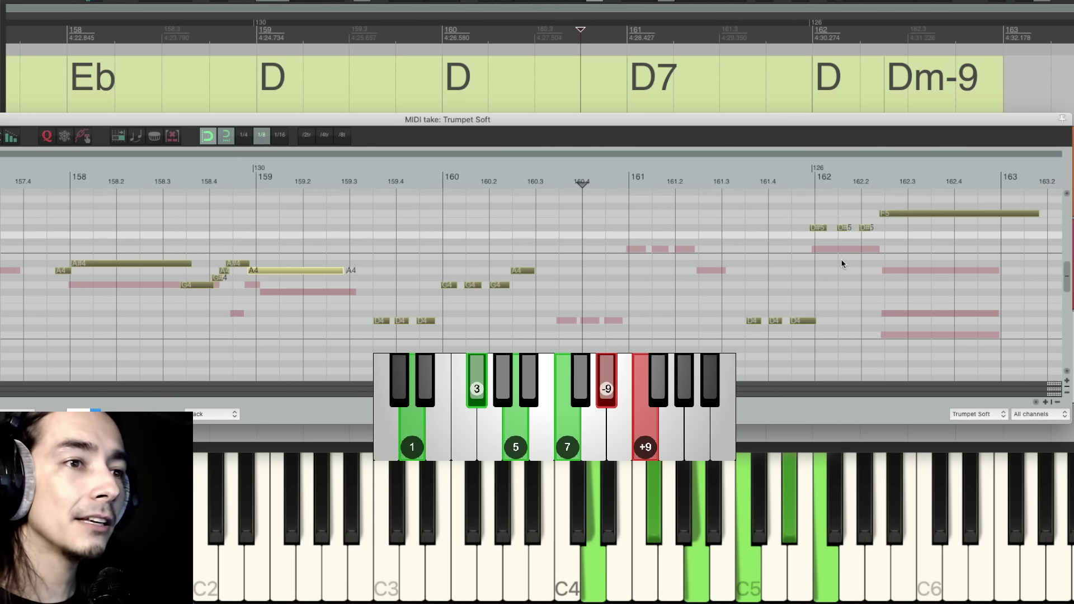
pyautogui.click(813, 257)
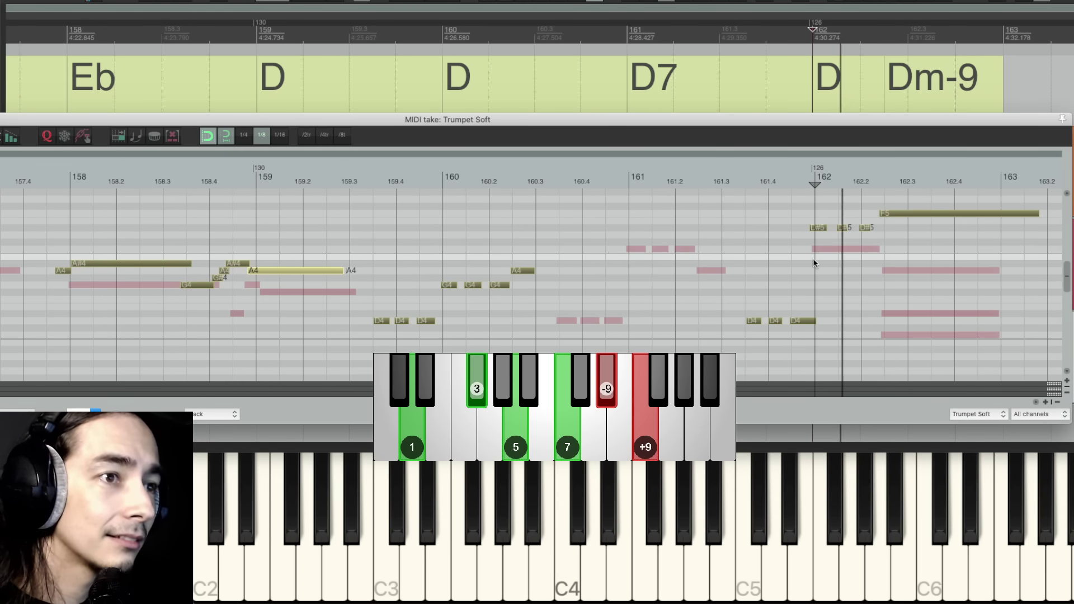
pyautogui.press('space')
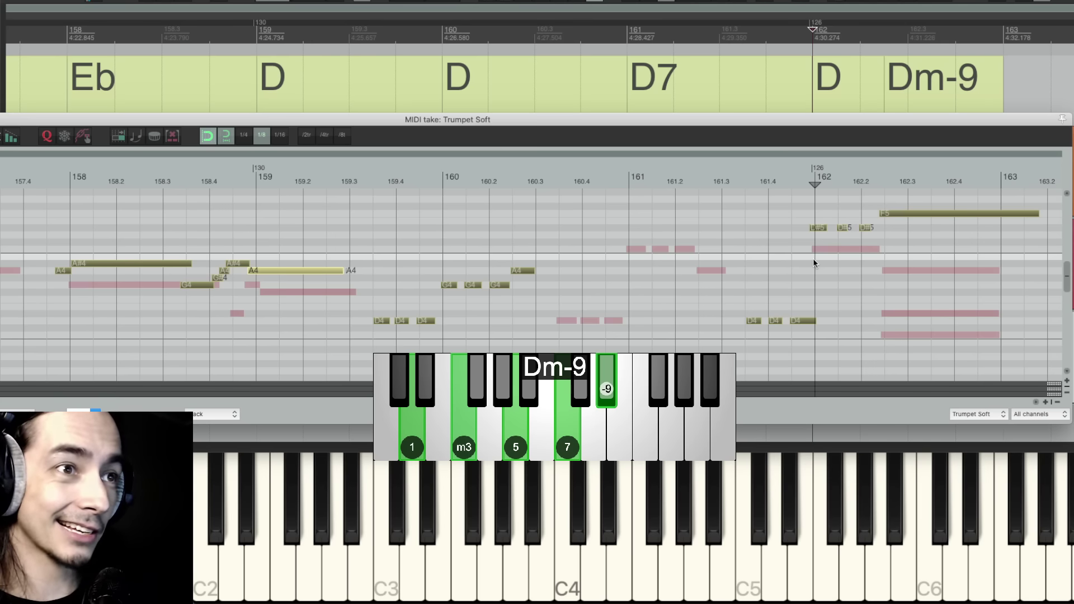
pyautogui.click(259, 38)
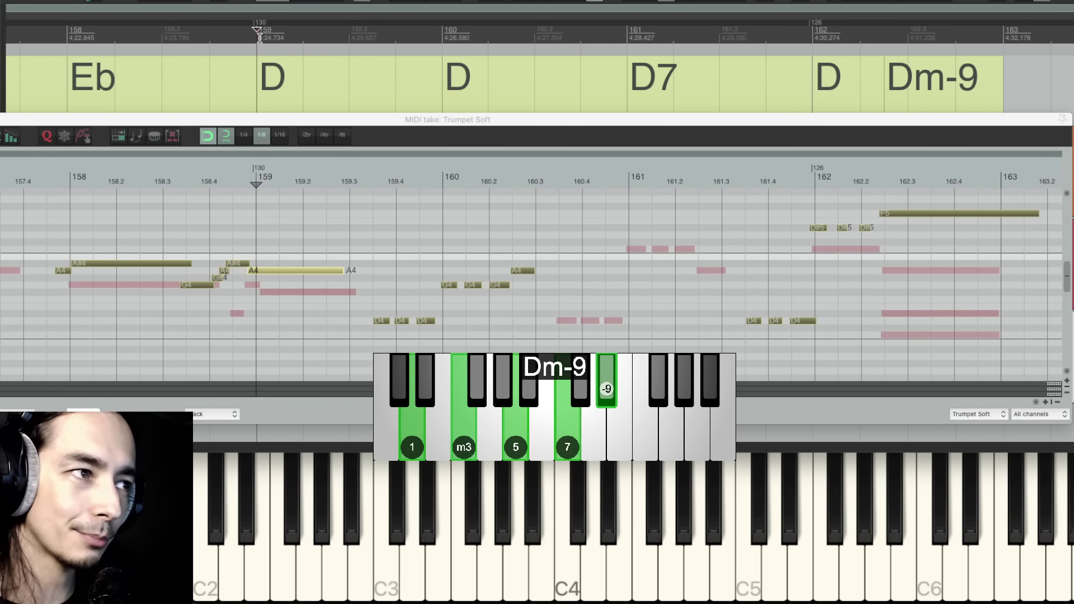
pyautogui.press('space')
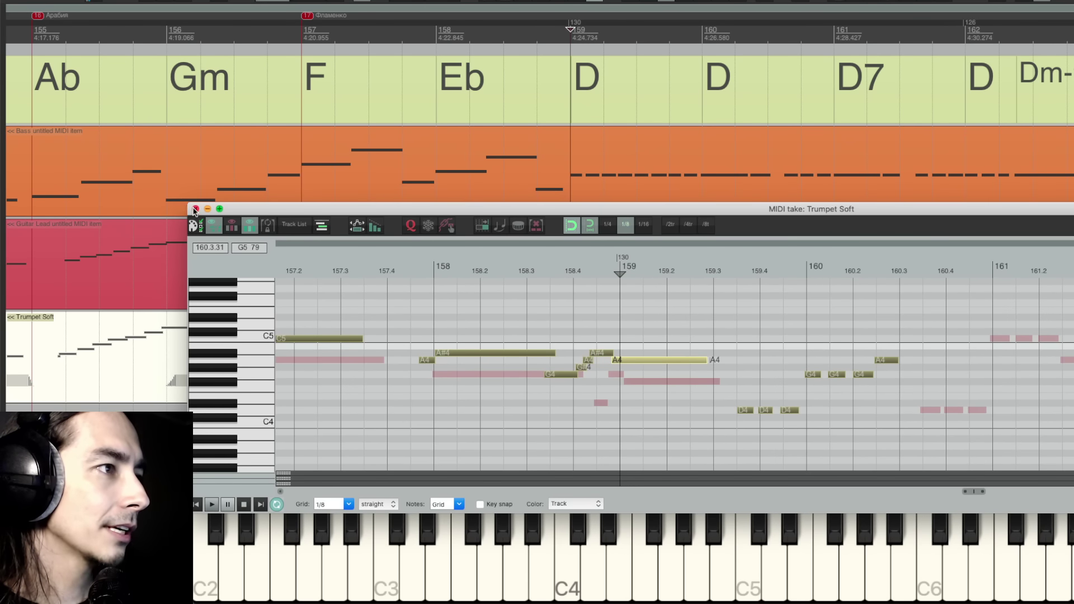
# Step: Close the Trumpet Soft MIDI editor and play the section from the Фанфара marker
pyautogui.click(195, 209)
pyautogui.hscroll(10, 703, 133)
pyautogui.scroll(1, 437, 132)
pyautogui.click(417, 134)
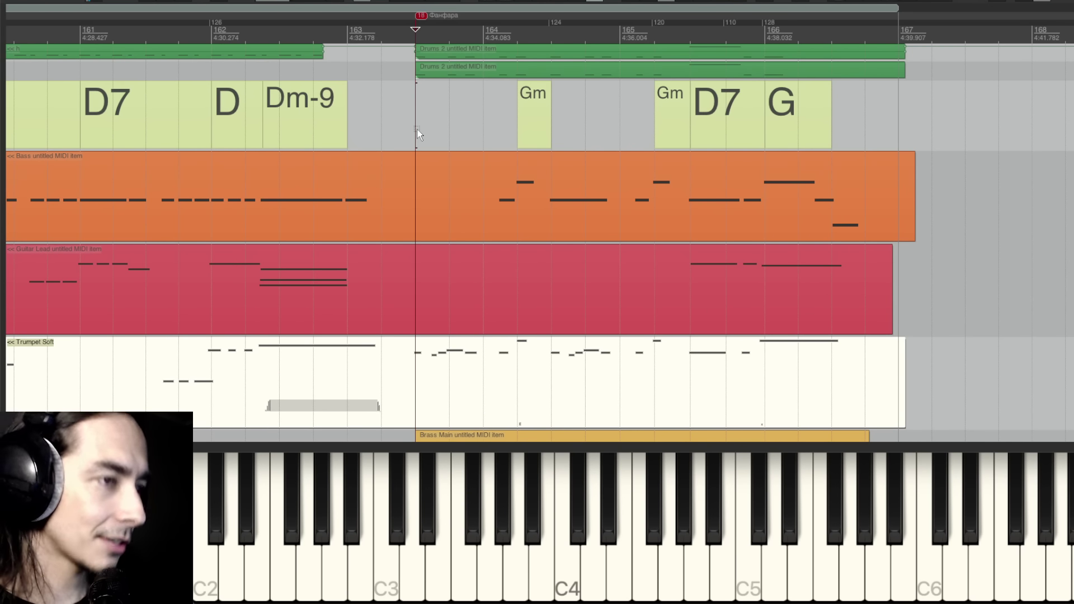
pyautogui.press('space')
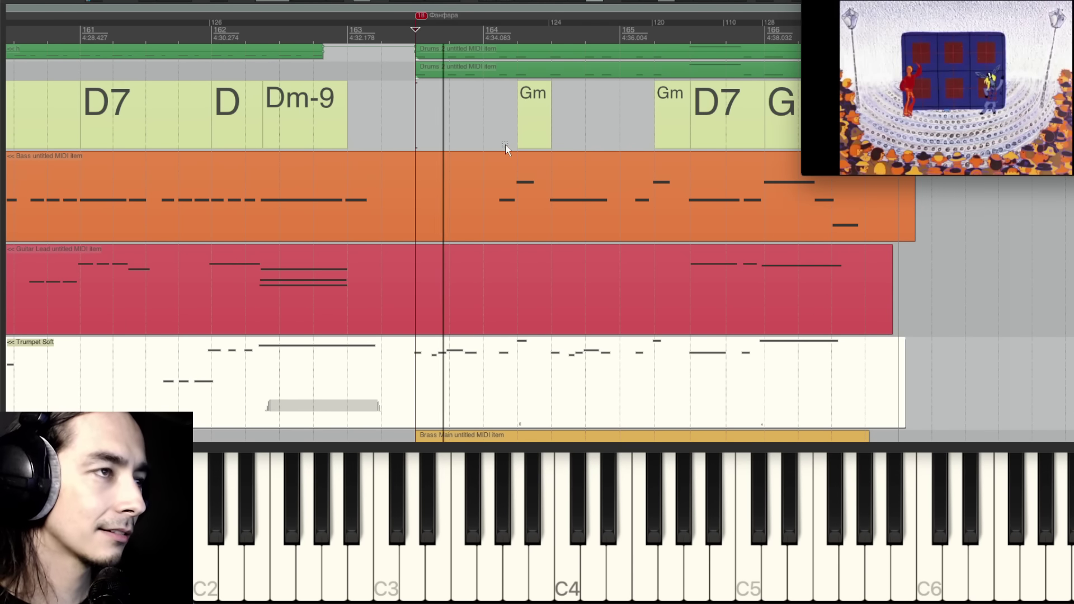
pyautogui.moveTo(506, 147); pyautogui.dragTo(324, 222)
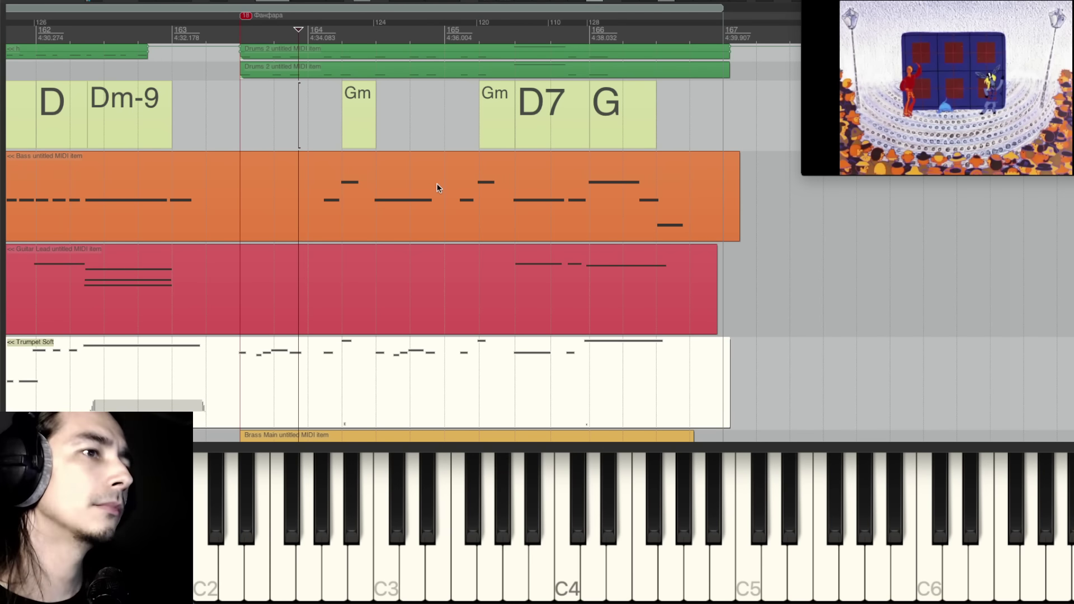
# Step: Open the Guitar Lead item in the MIDI editor and select its C5 note at beat 165.3 for inspection
pyautogui.click(472, 285)
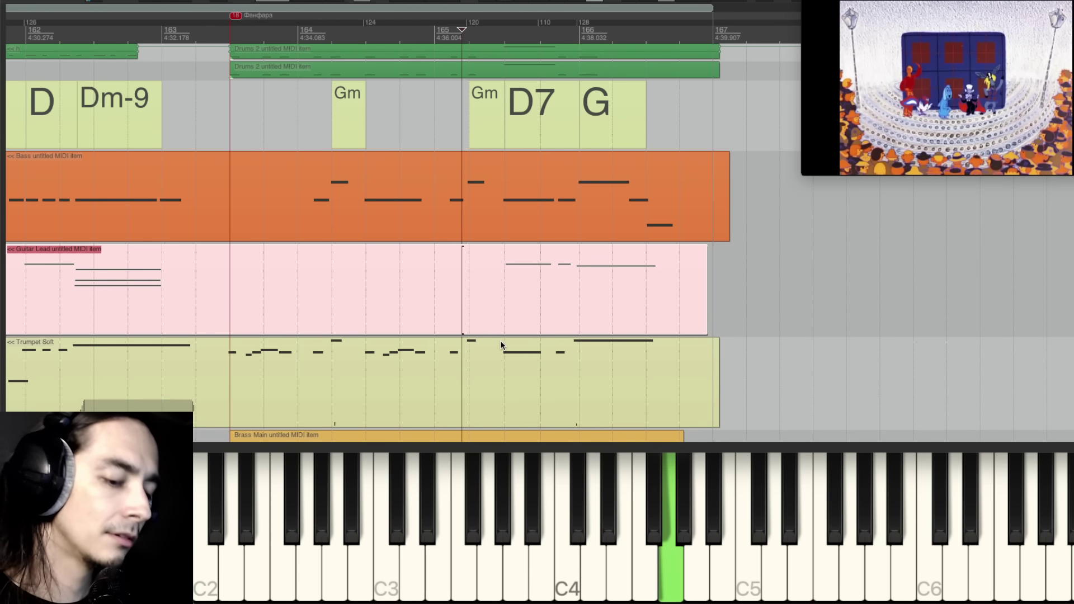
pyautogui.doubleClick(501, 311)
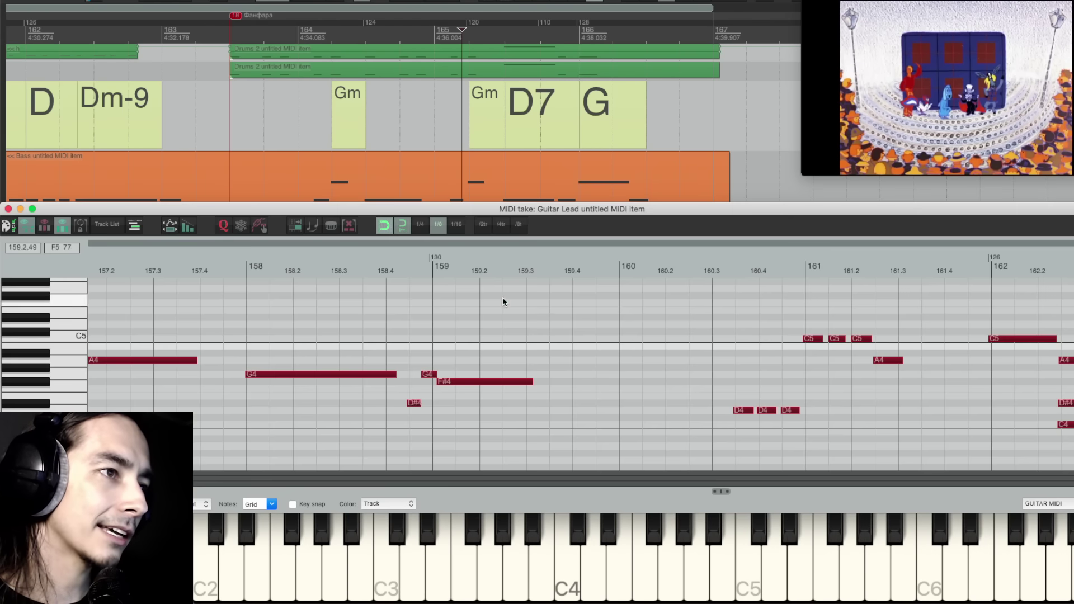
pyautogui.press('space')
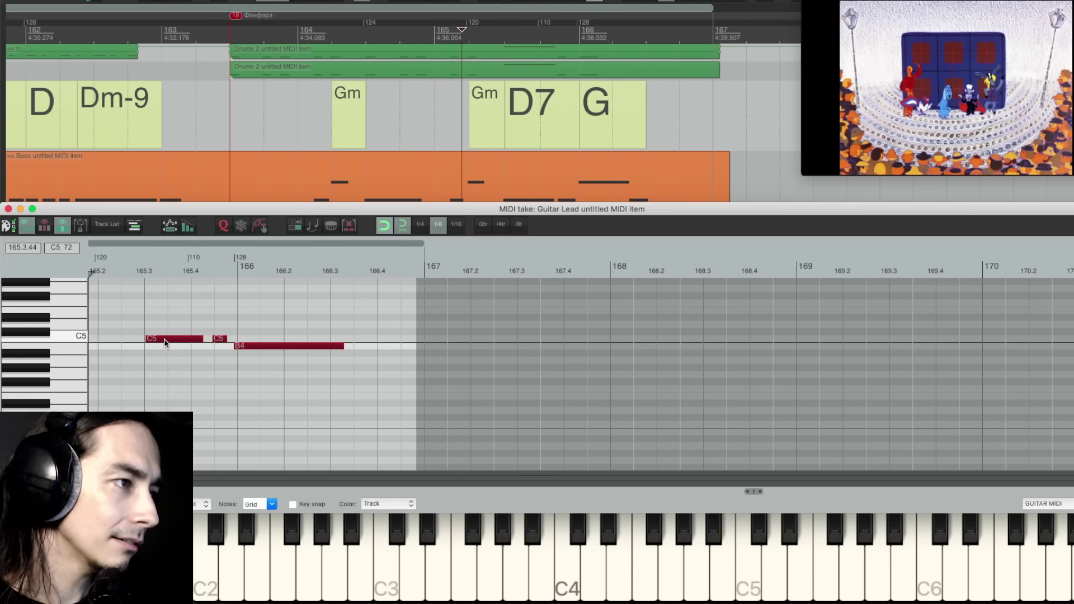
pyautogui.click(165, 340)
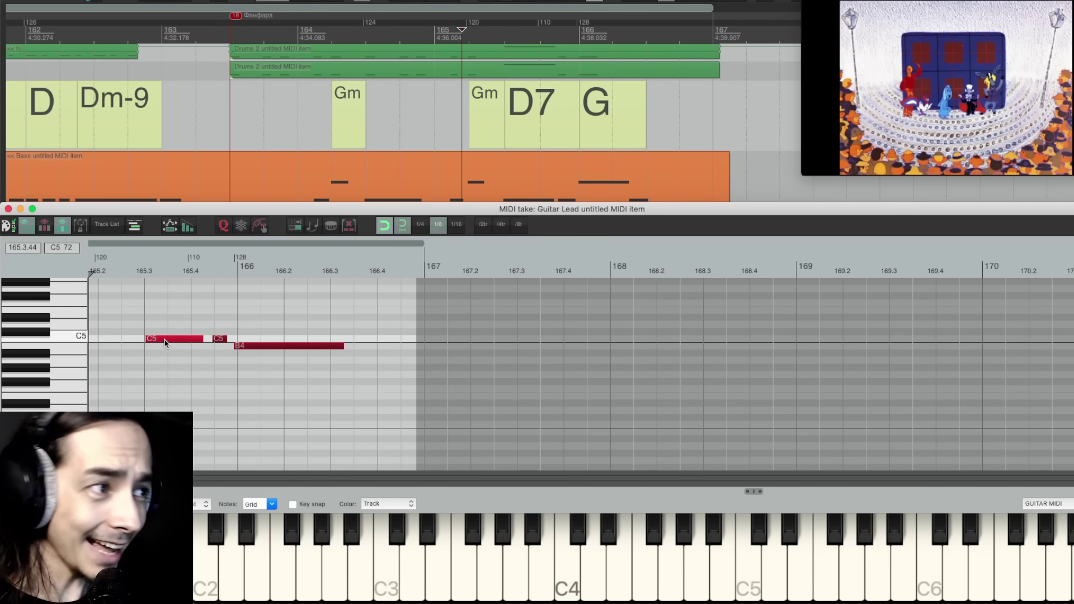
pyautogui.click(127, 314)
pyautogui.press('space')
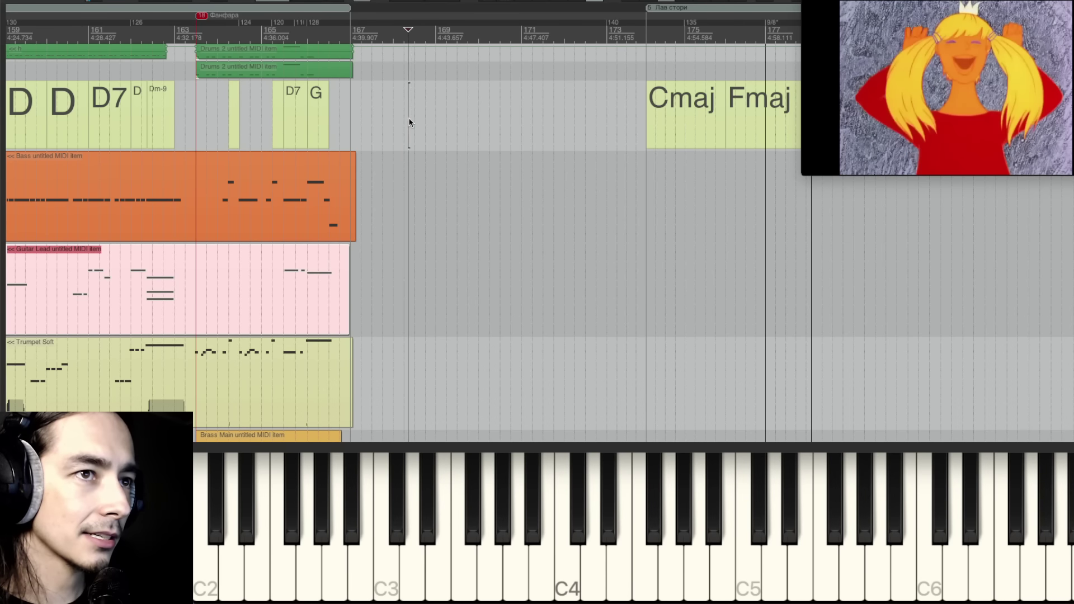
# Step: Scrub the cartoon video through the empty stretch between bar 169 and the Лав стори section
pyautogui.click(443, 117)
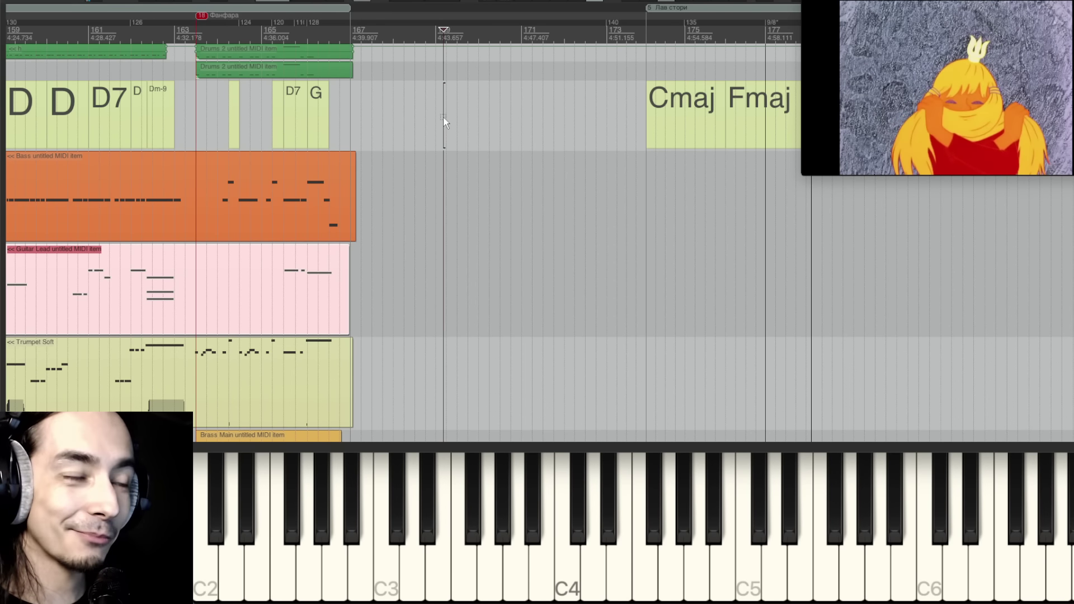
pyautogui.click(440, 122)
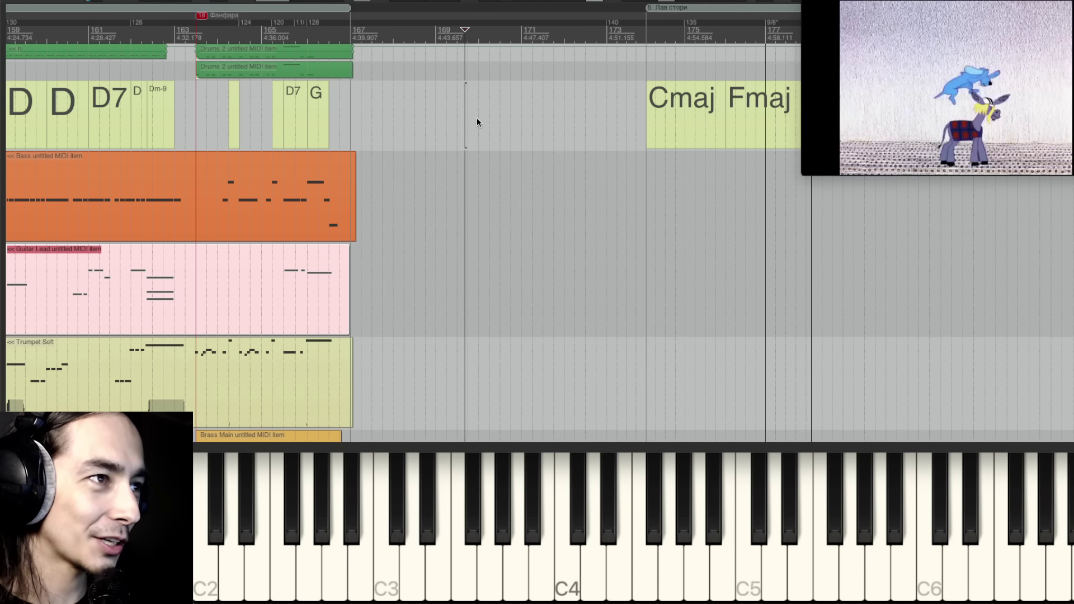
pyautogui.click(483, 121)
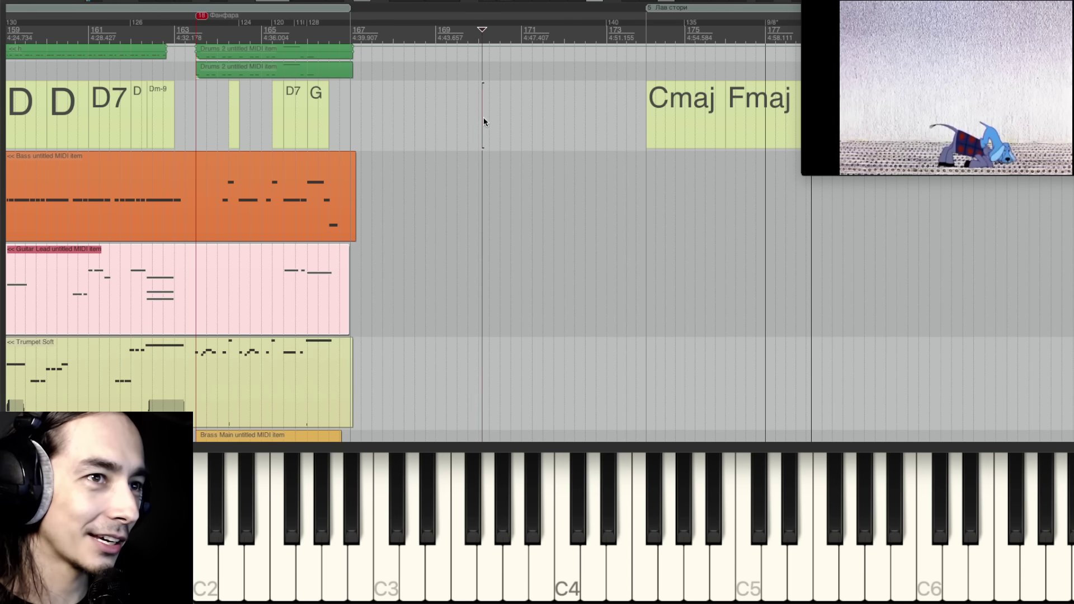
pyautogui.moveTo(484, 121); pyautogui.dragTo(621, 128)
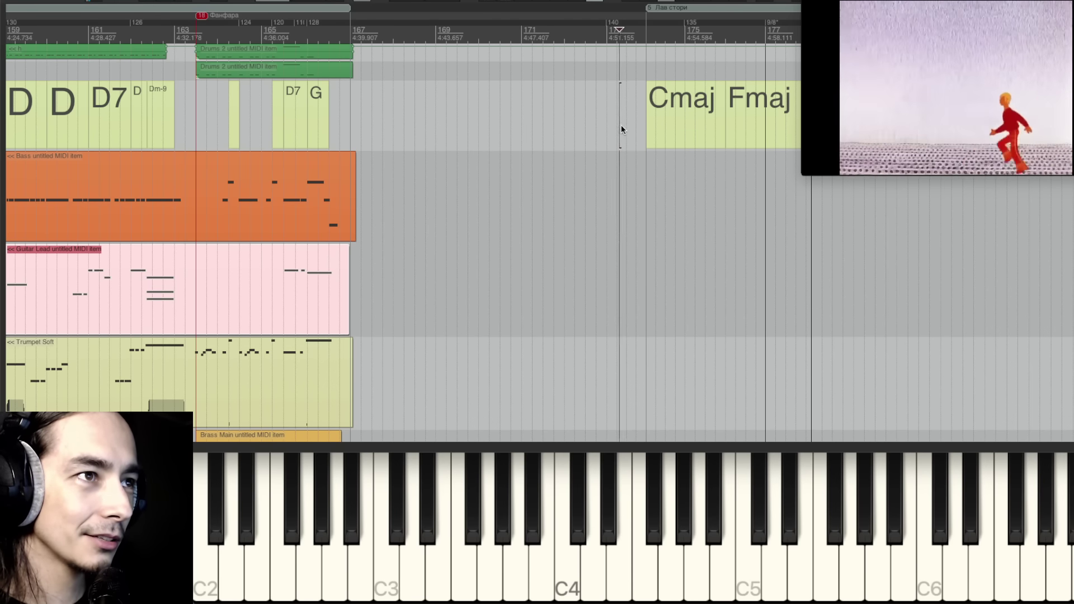
# Step: Play the Лав стори section from its opening Cmaj chord and return the cursor to the section's start
pyautogui.click(69, 252)
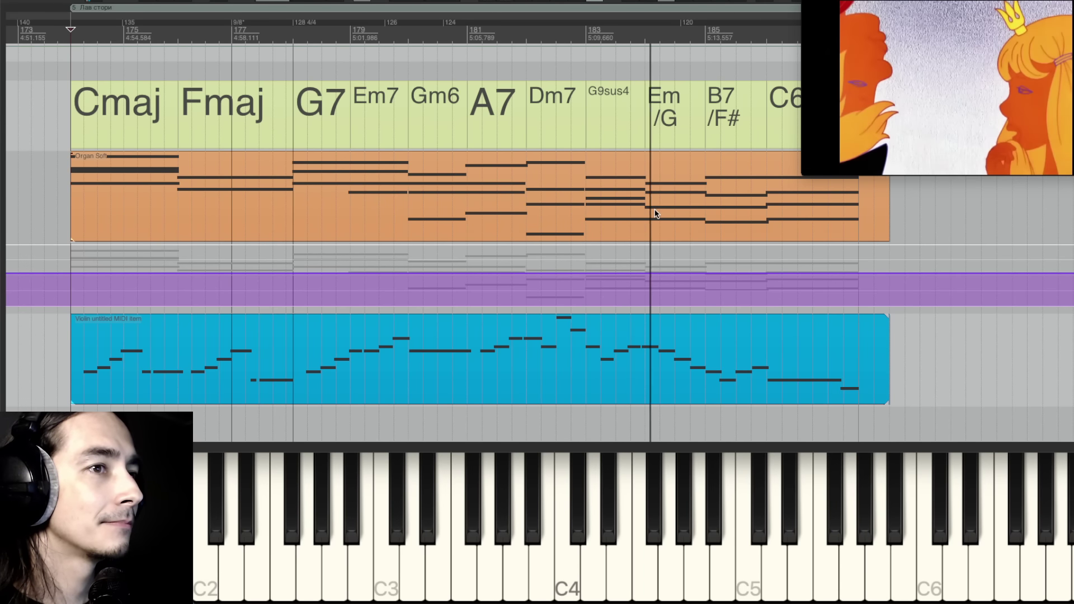
pyautogui.moveTo(711, 211); pyautogui.dragTo(538, 218)
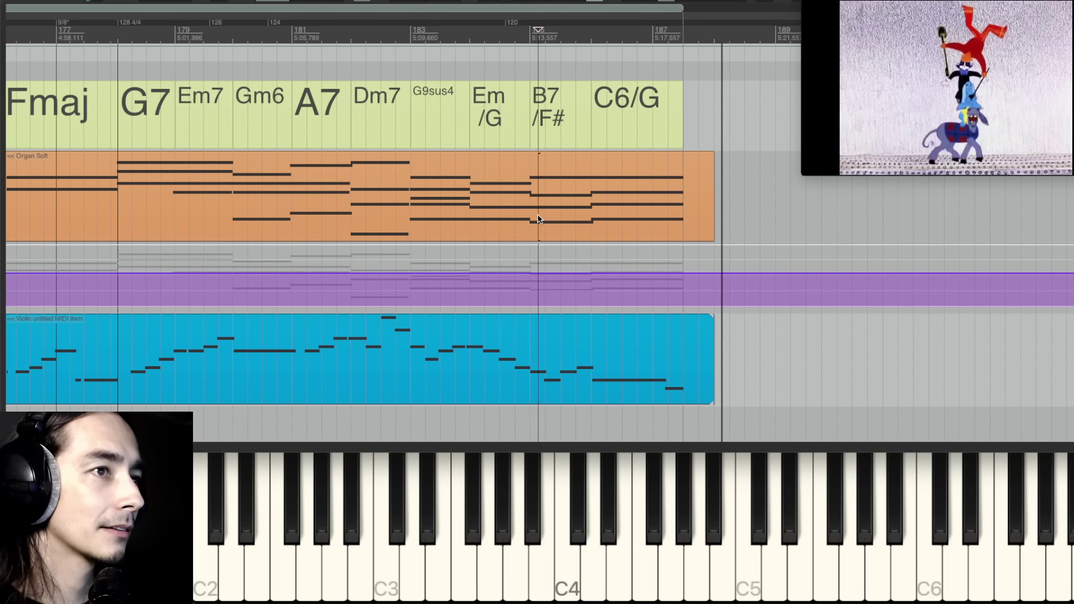
pyautogui.moveTo(437, 211); pyautogui.dragTo(637, 232)
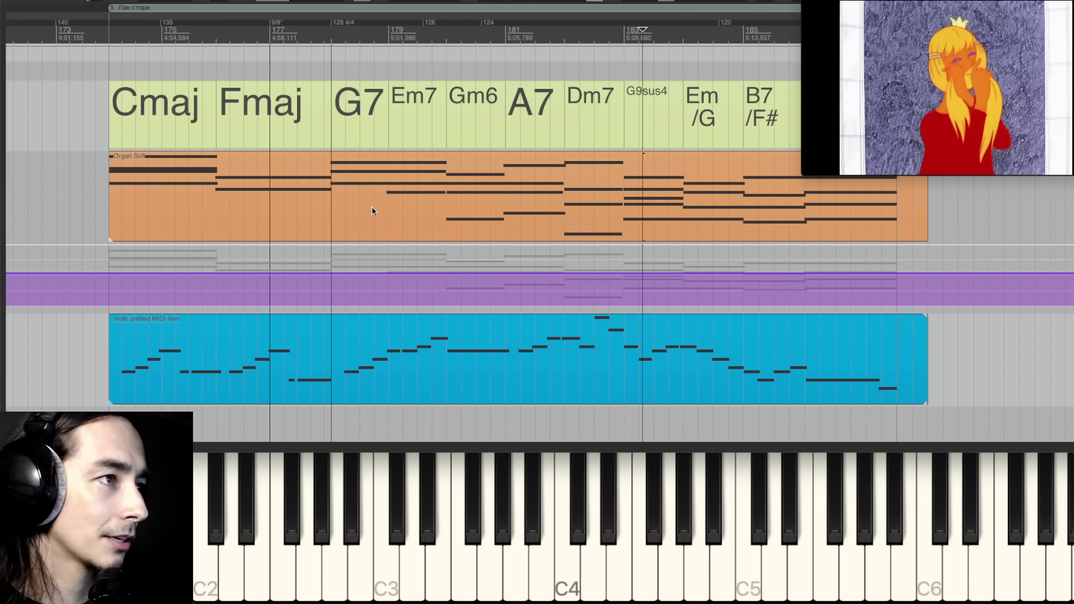
pyautogui.hscroll(2, 168, 201)
pyautogui.click(69, 259)
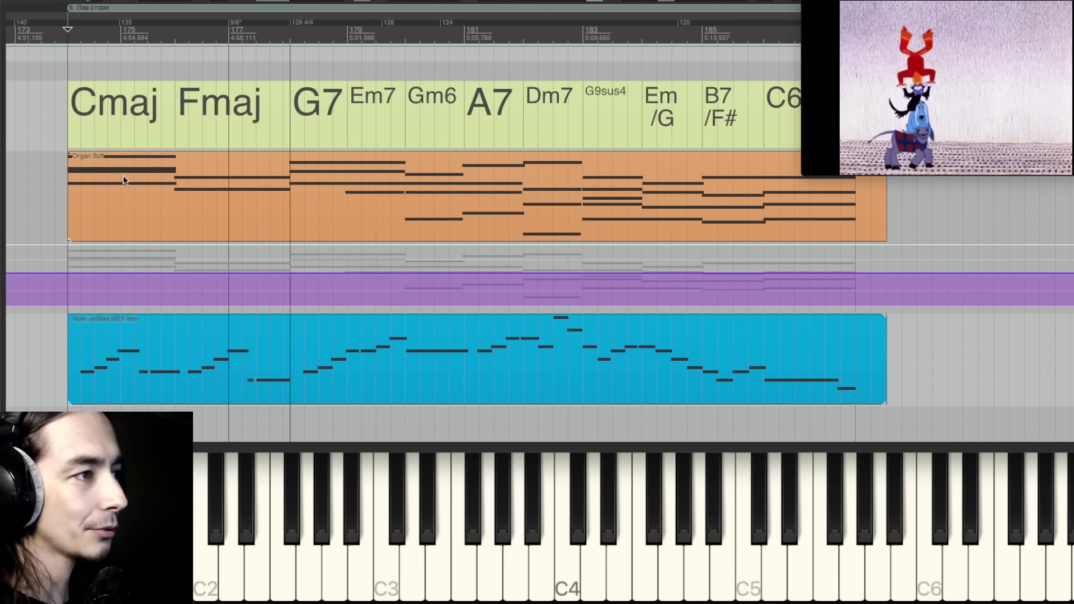
# Step: Play briefly from the start of Лав стори and check the video frames at the G7 and Em7 chords
pyautogui.moveTo(68, 65); pyautogui.dragTo(72, 70)
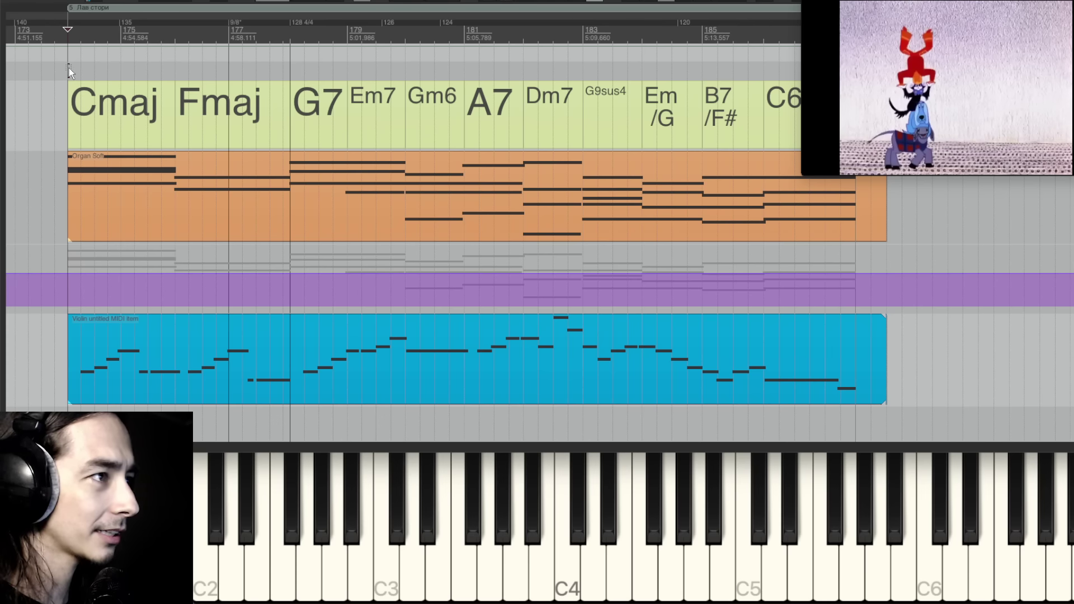
pyautogui.click(420, 214)
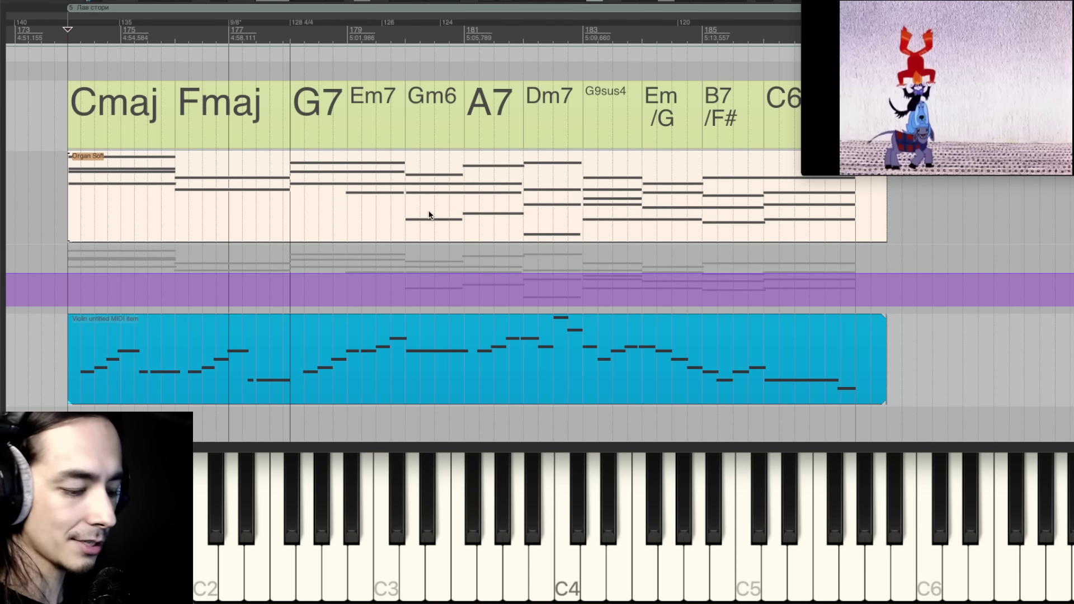
pyautogui.click(429, 214)
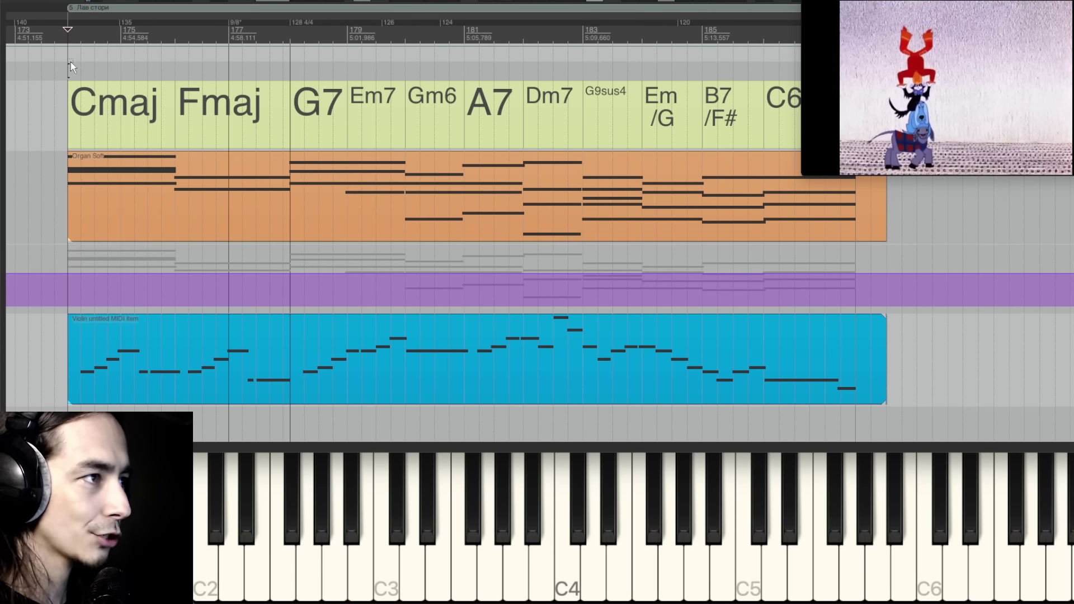
pyautogui.press('space')
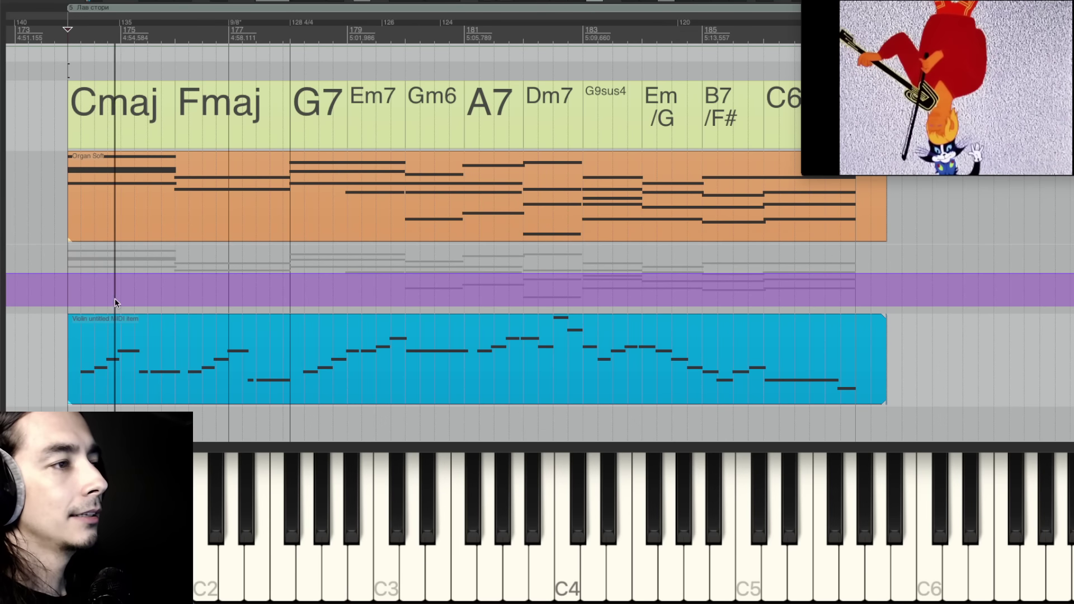
pyautogui.press('space')
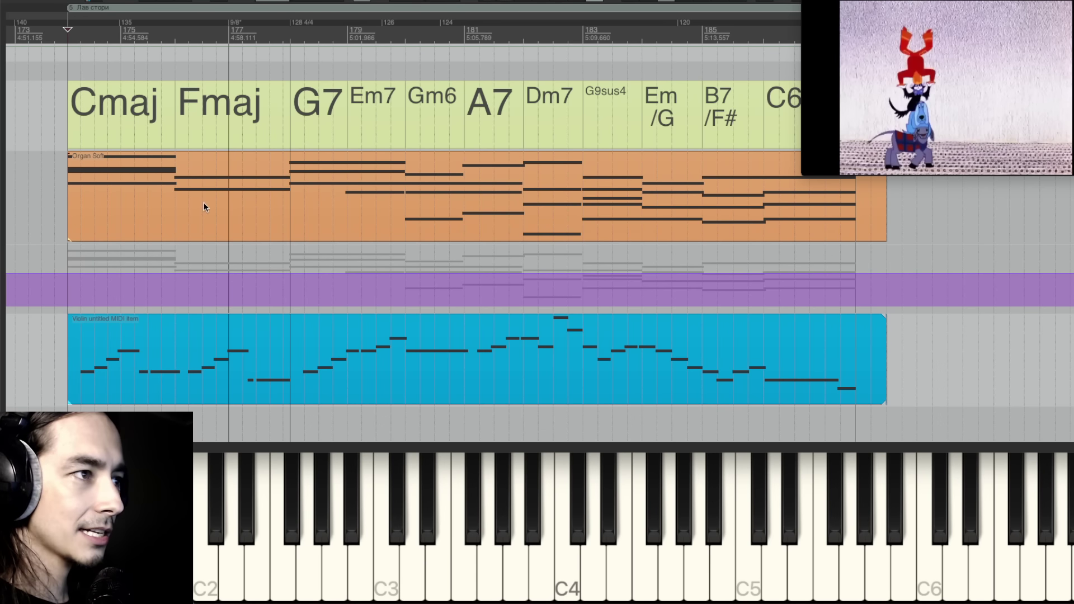
pyautogui.click(293, 64)
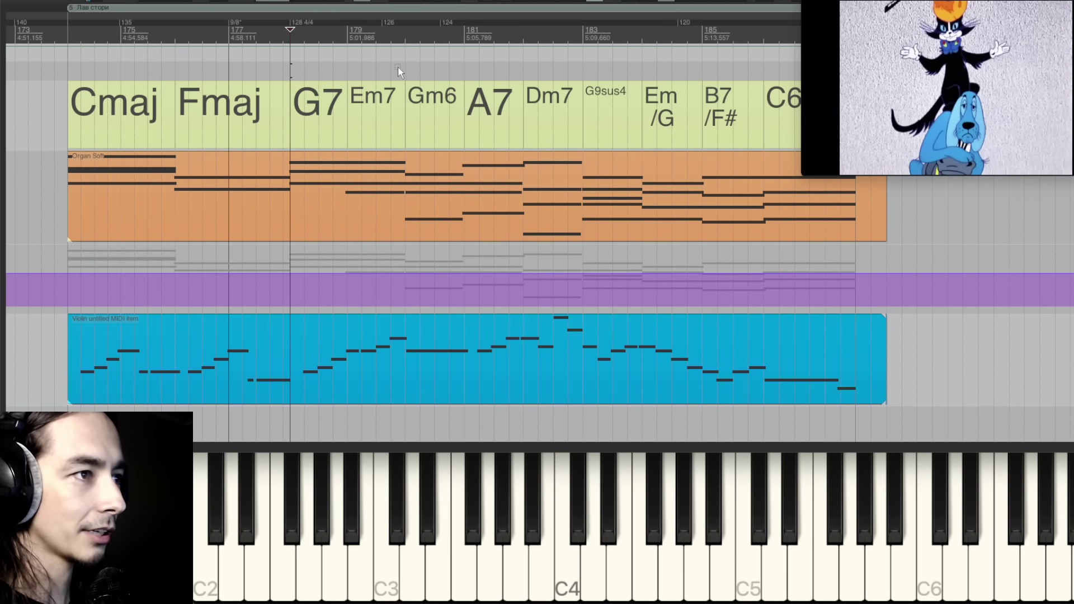
pyautogui.click(350, 65)
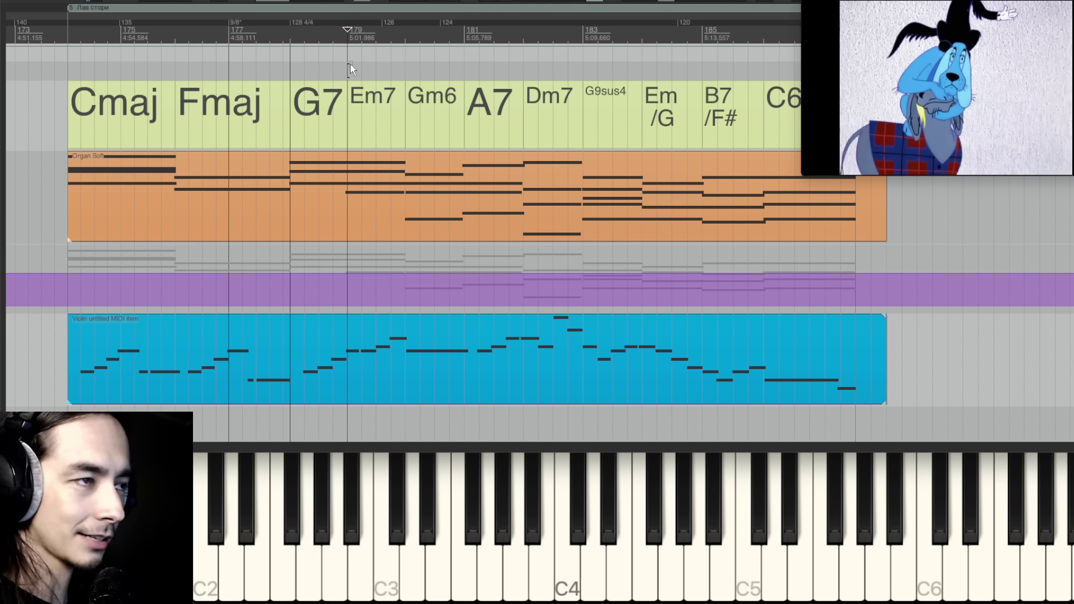
# Step: Return to bar 174 and inspect the violin and organ notes with the Violin item open in the MIDI editor
pyautogui.click(68, 63)
pyautogui.press('Return')
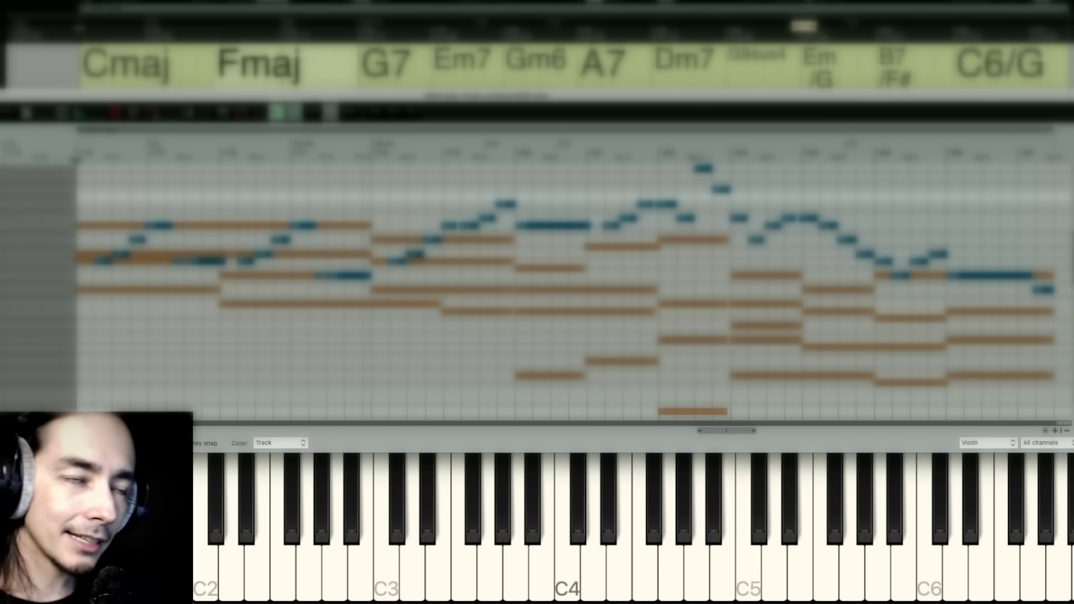
pyautogui.moveTo(104, 198); pyautogui.dragTo(502, 354)
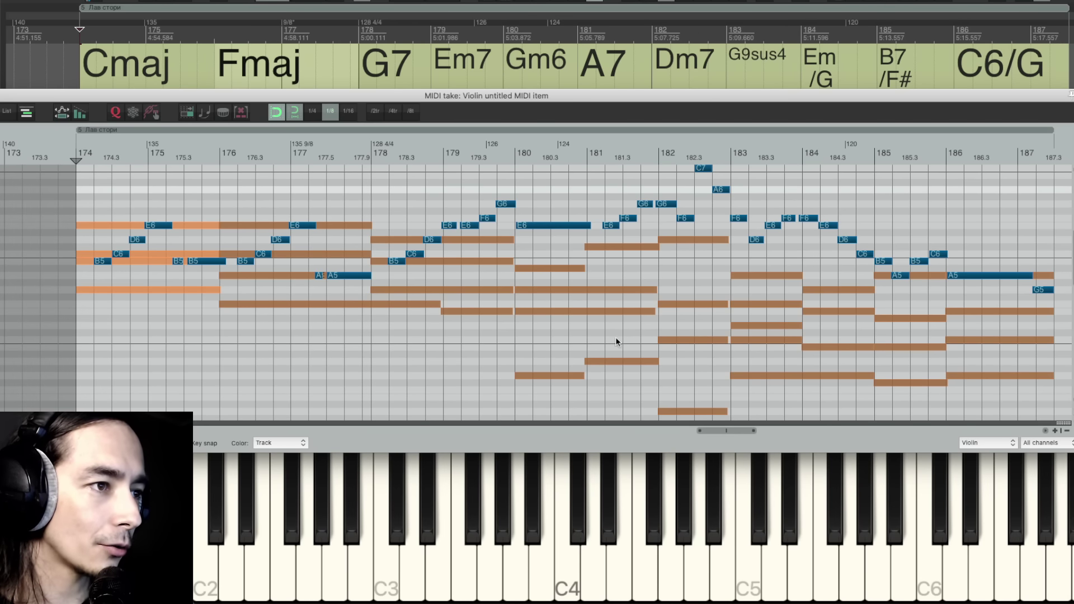
# Step: Inspect the organ notes of the Dm7 chord at bar 182 and play from beat 181.3
pyautogui.click(692, 412)
pyautogui.click(688, 341)
pyautogui.click(594, 267)
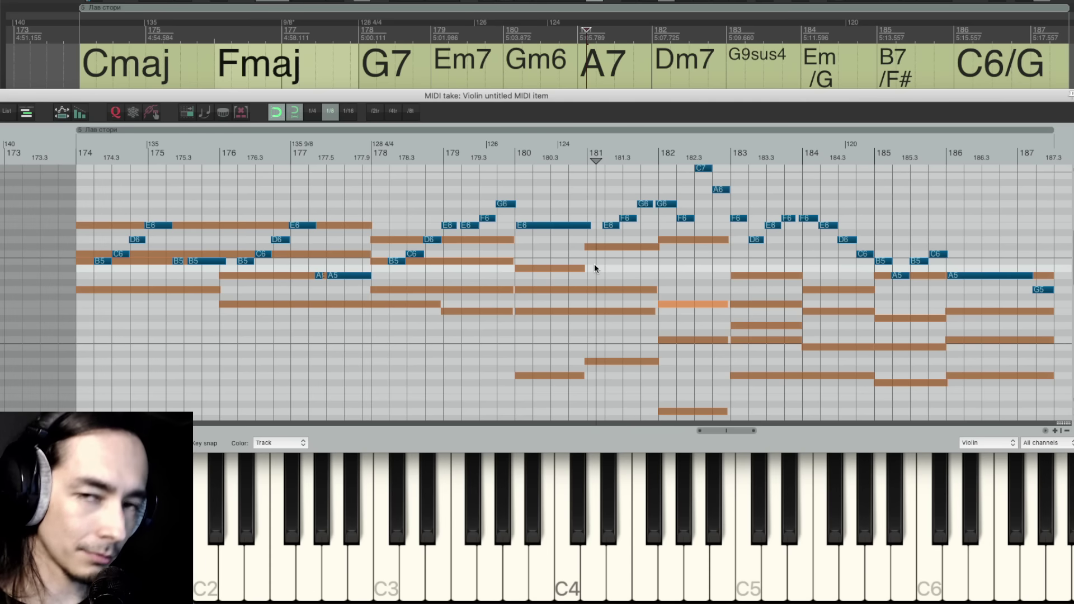
pyautogui.click(625, 258)
pyautogui.press('space')
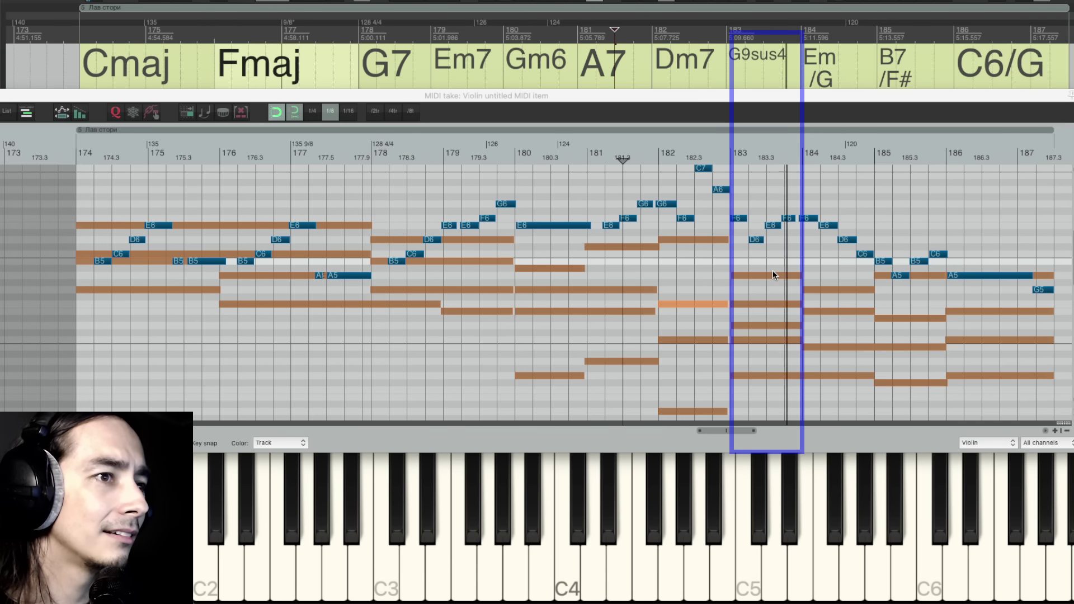
# Step: Return to bar 183 and inspect the organ notes of the G9sus4 chord one by one in the MIDI editor
pyautogui.click(730, 269)
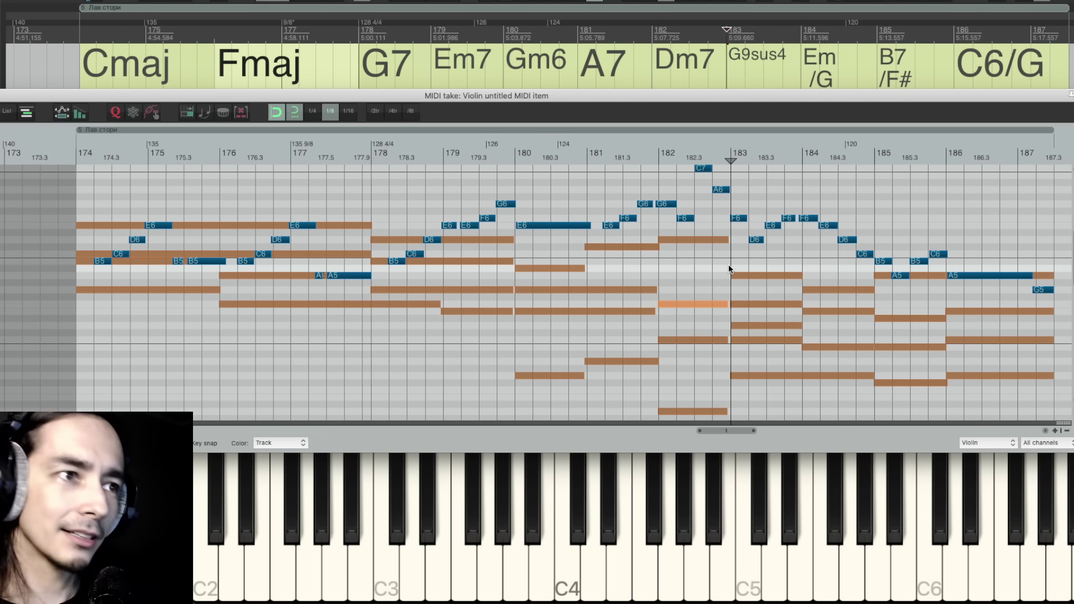
pyautogui.click(748, 341)
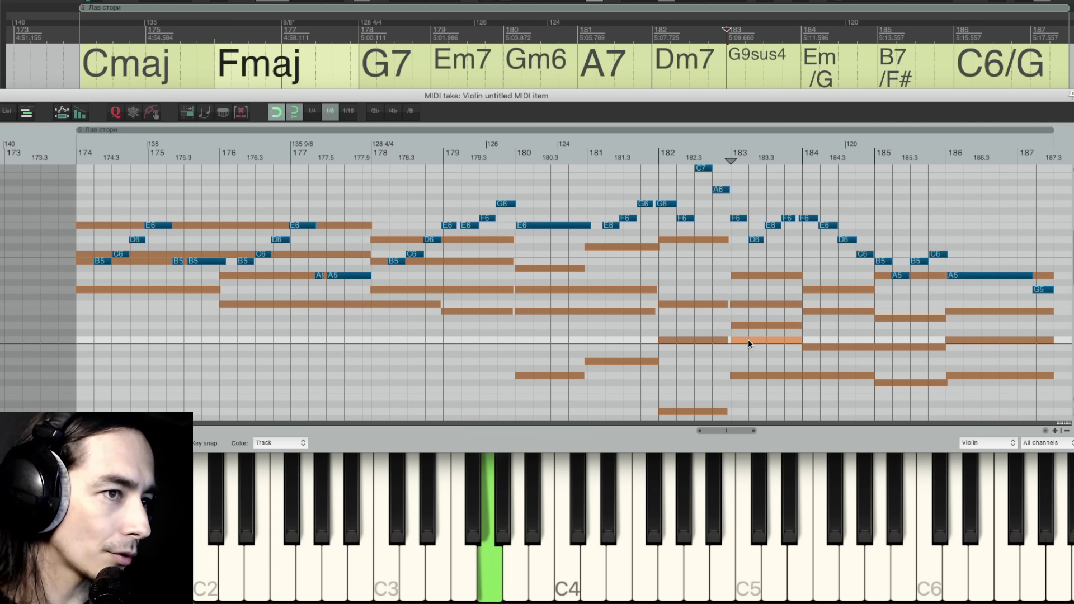
pyautogui.click(750, 325)
pyautogui.click(748, 304)
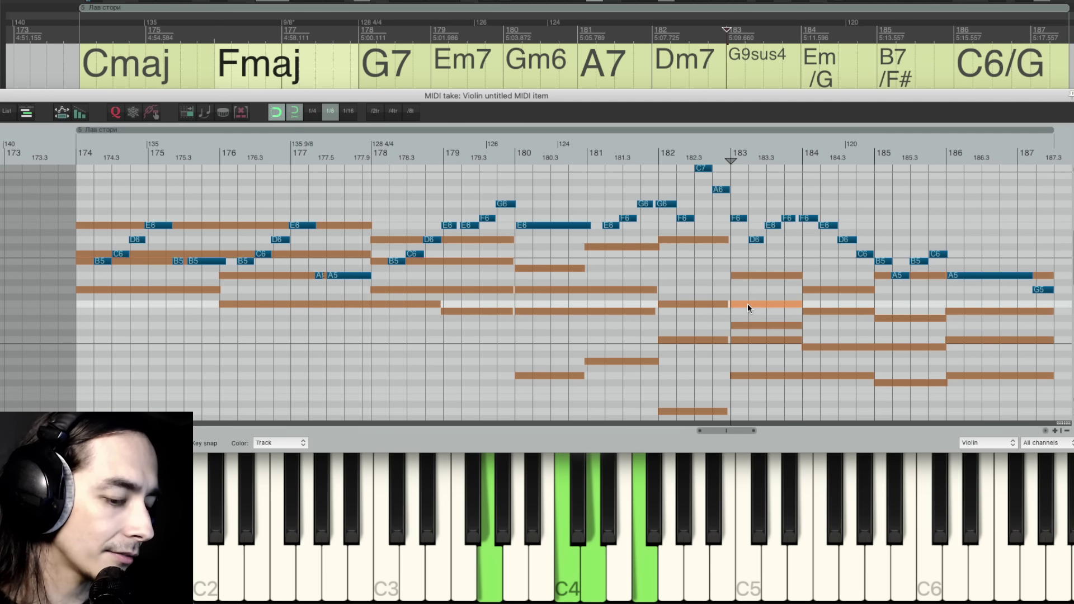
pyautogui.click(750, 276)
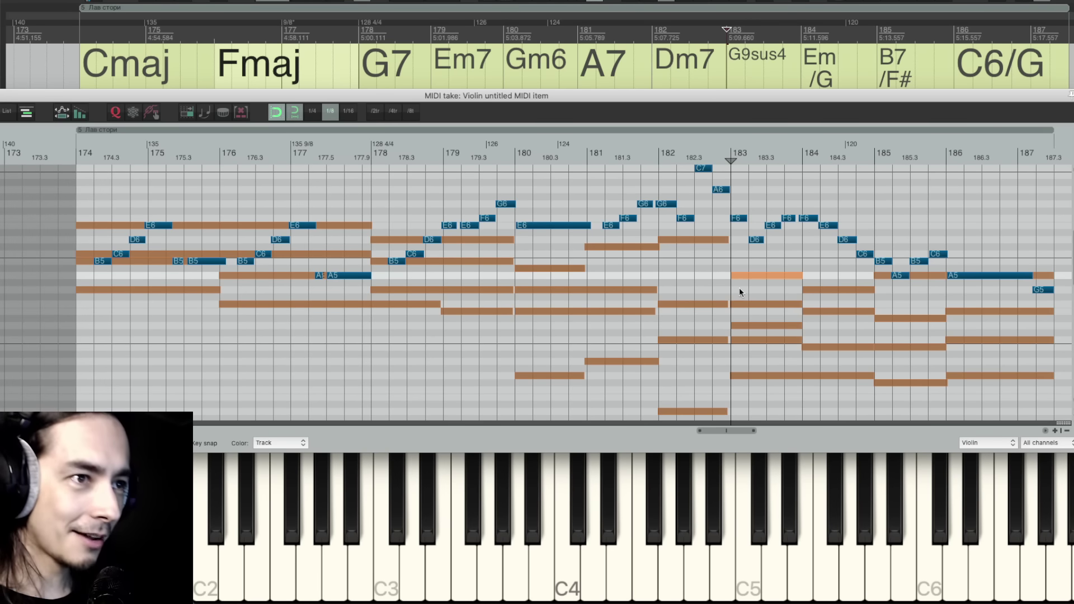
pyautogui.click(767, 387)
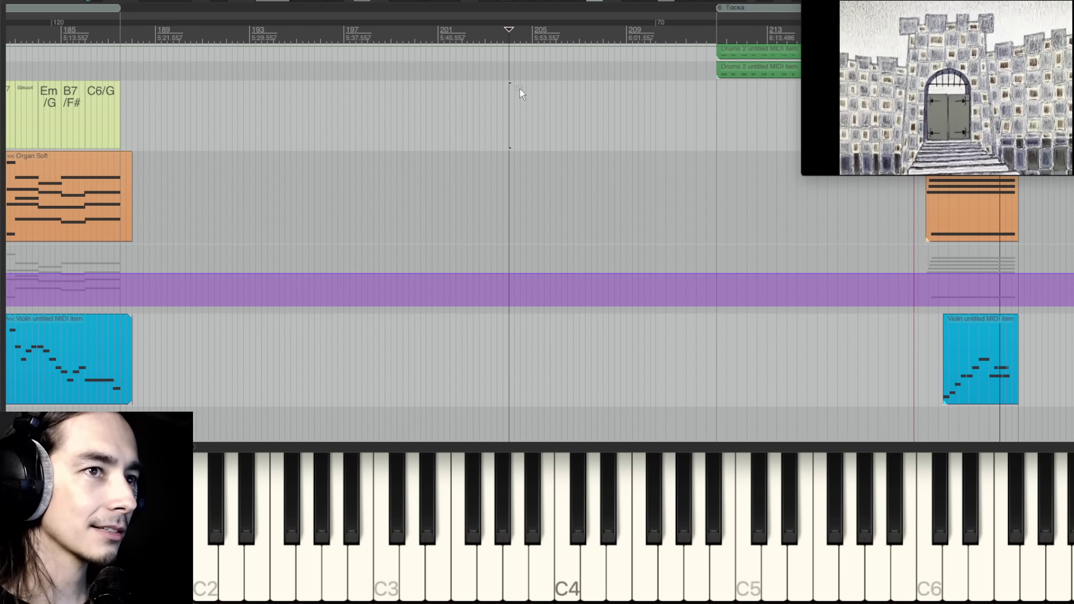
# Step: Check the video around bars 203 to 205 between Лав стори and Тоска, and bring the Тоска section into view
pyautogui.click(488, 79)
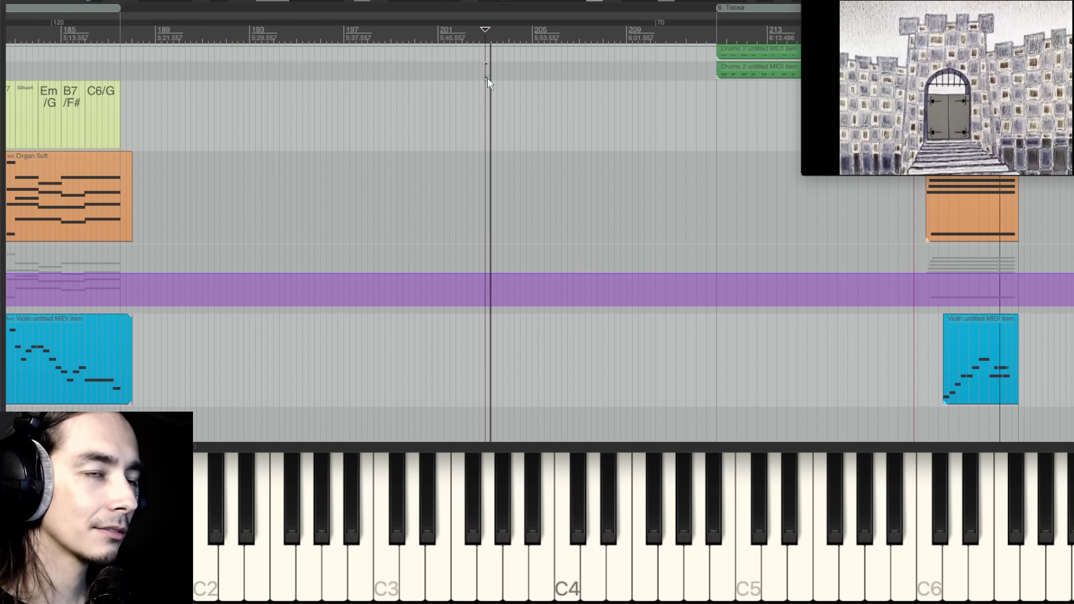
pyautogui.click(523, 78)
pyautogui.click(503, 82)
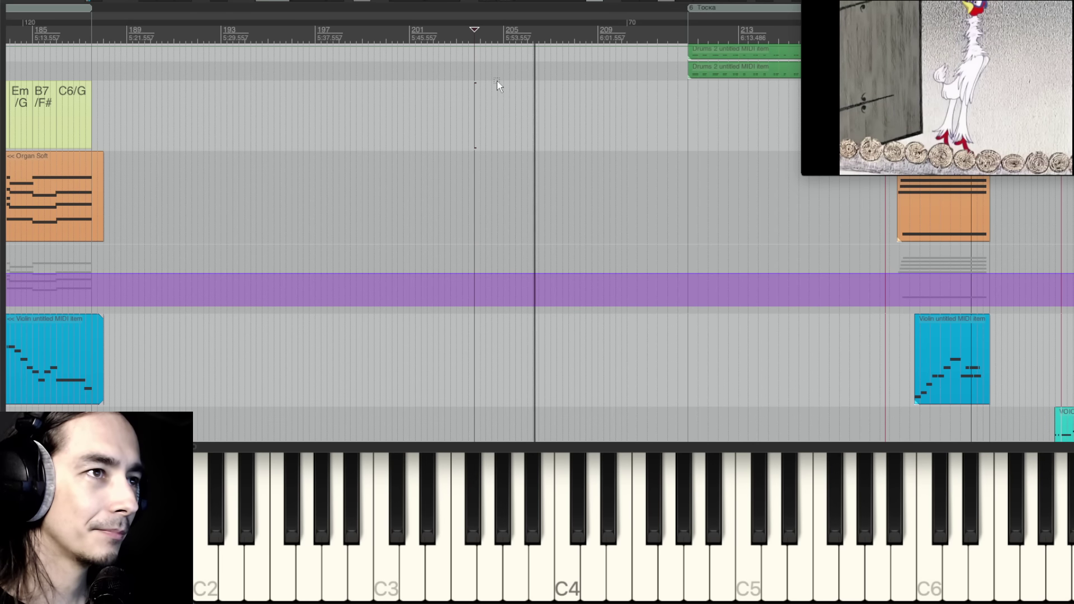
pyautogui.click(506, 67)
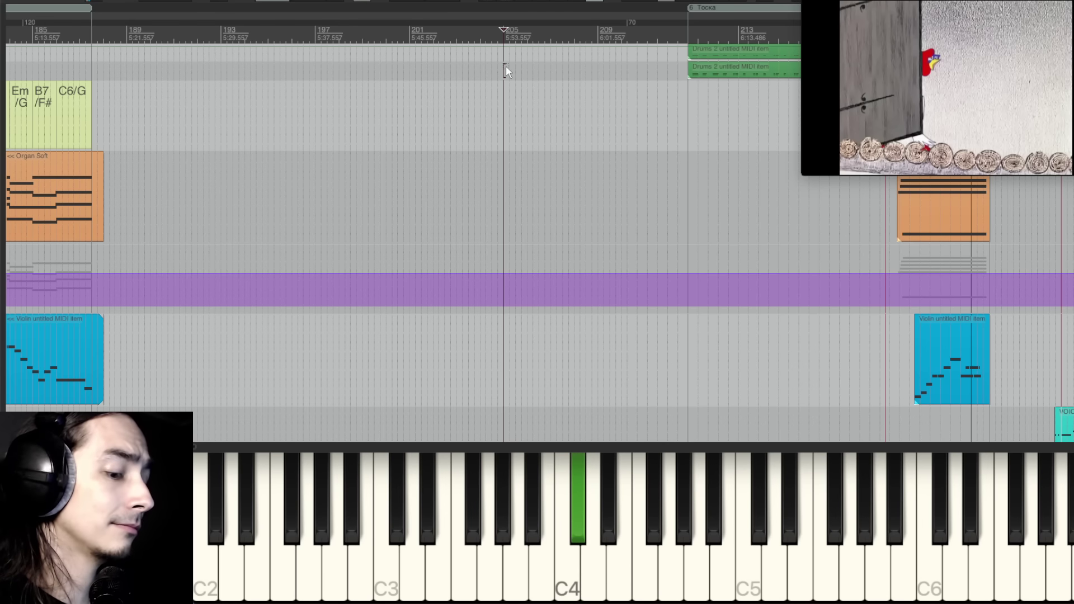
pyautogui.press(']')
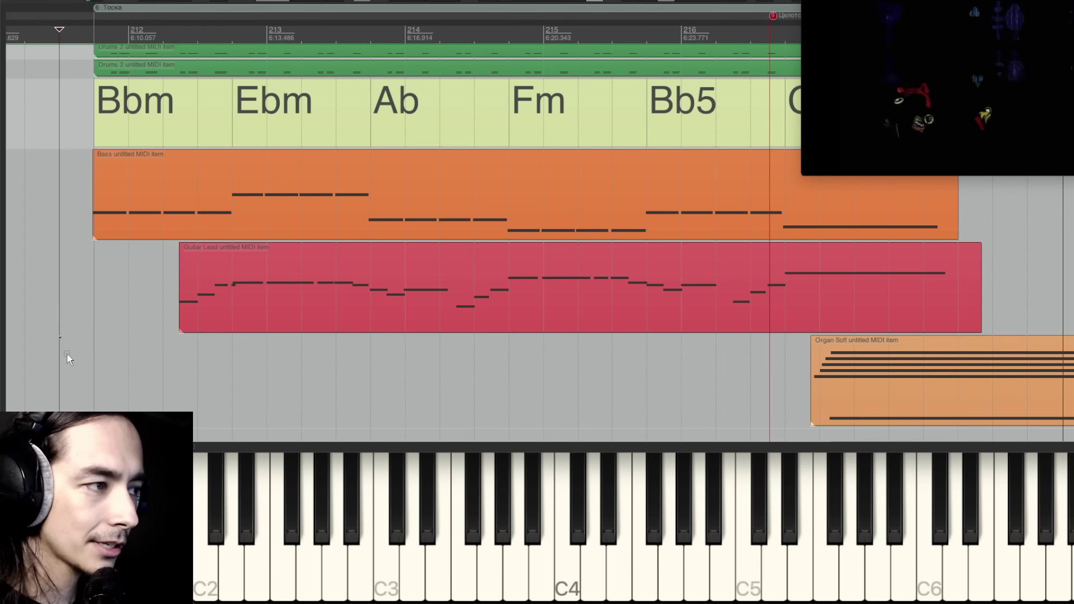
pyautogui.press('space')
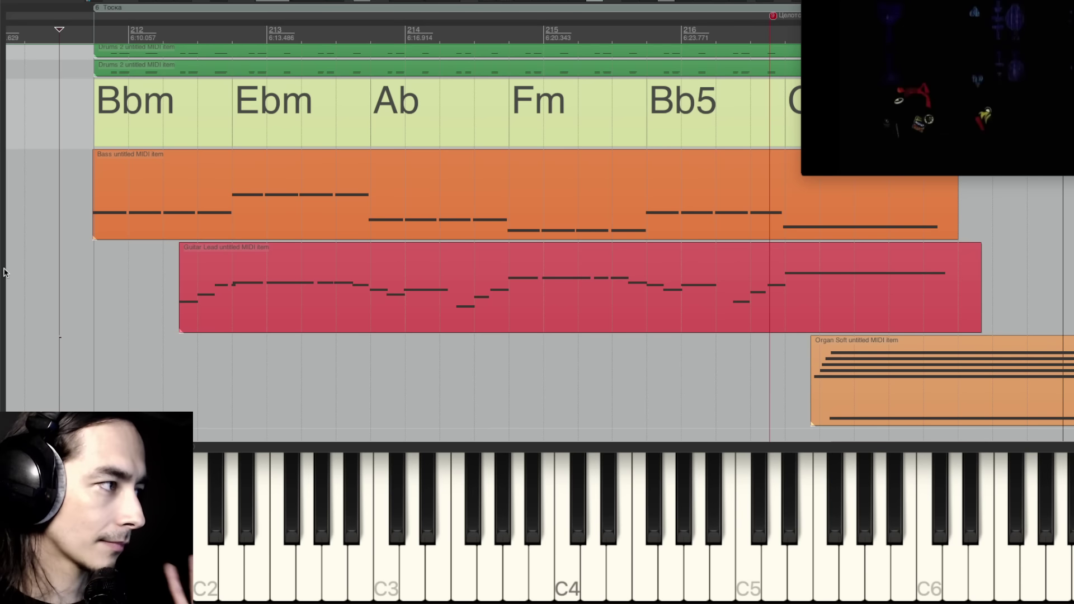
# Step: Go back to the earlier Расширение marker and play the passage around bars 51 to 53 for comparison with Тоска
pyautogui.scroll(-6, 398, 271)
pyautogui.hscroll(-15, 344, 250)
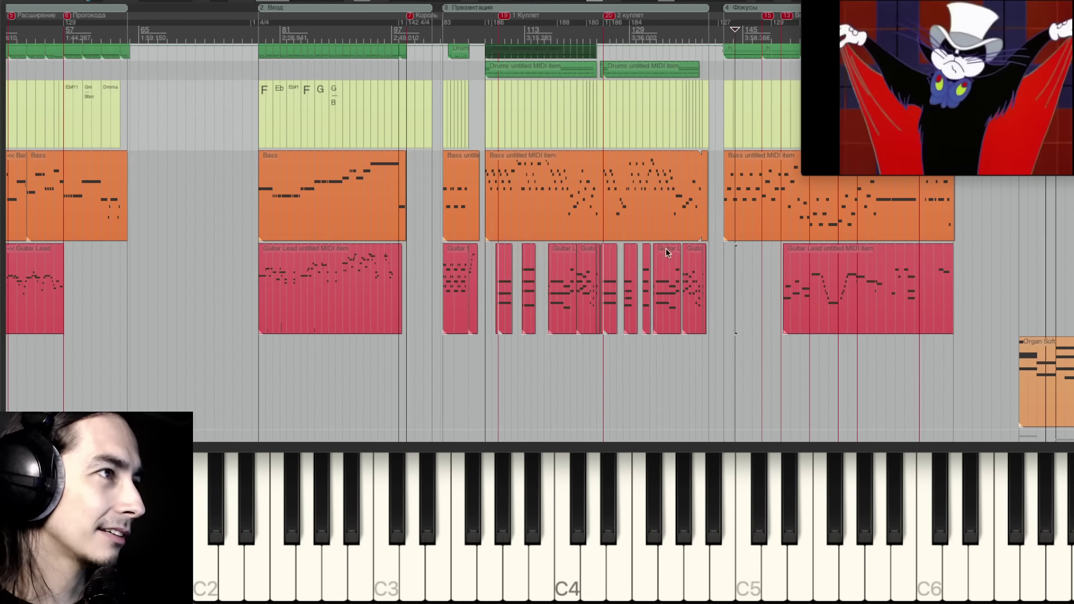
pyautogui.scroll(5, 463, 367)
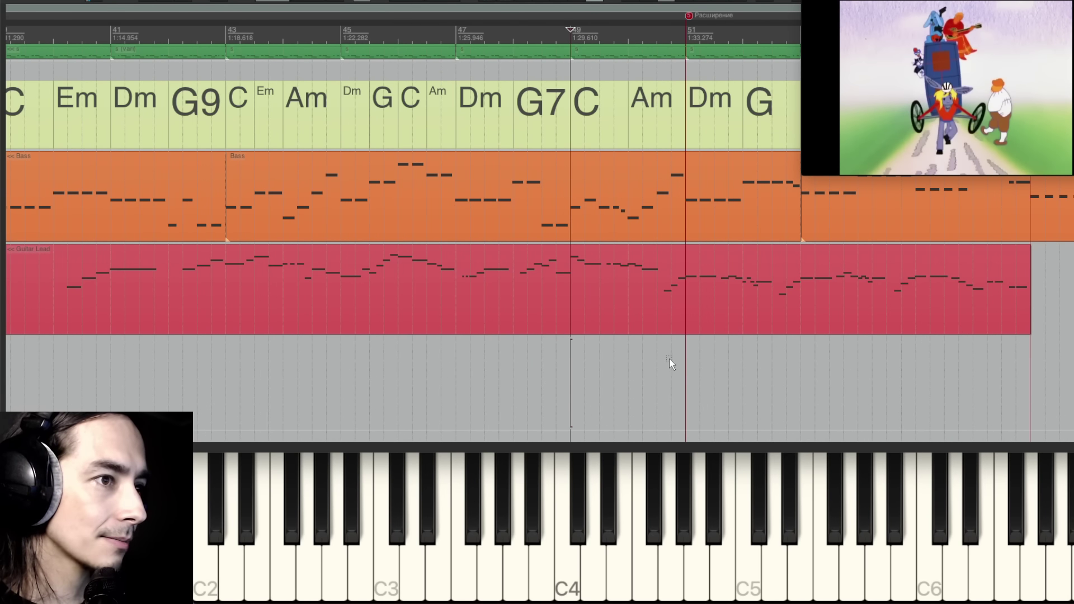
pyautogui.moveTo(633, 360); pyautogui.dragTo(495, 351)
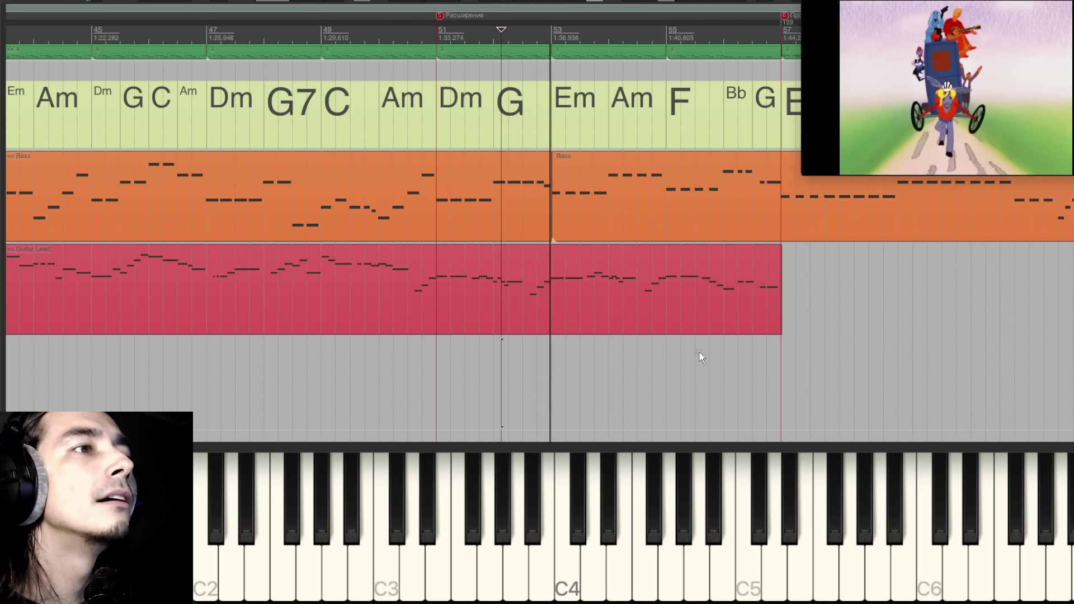
pyautogui.hscroll(5, 699, 353)
pyautogui.hscroll(1, 708, 322)
pyautogui.click(649, 325)
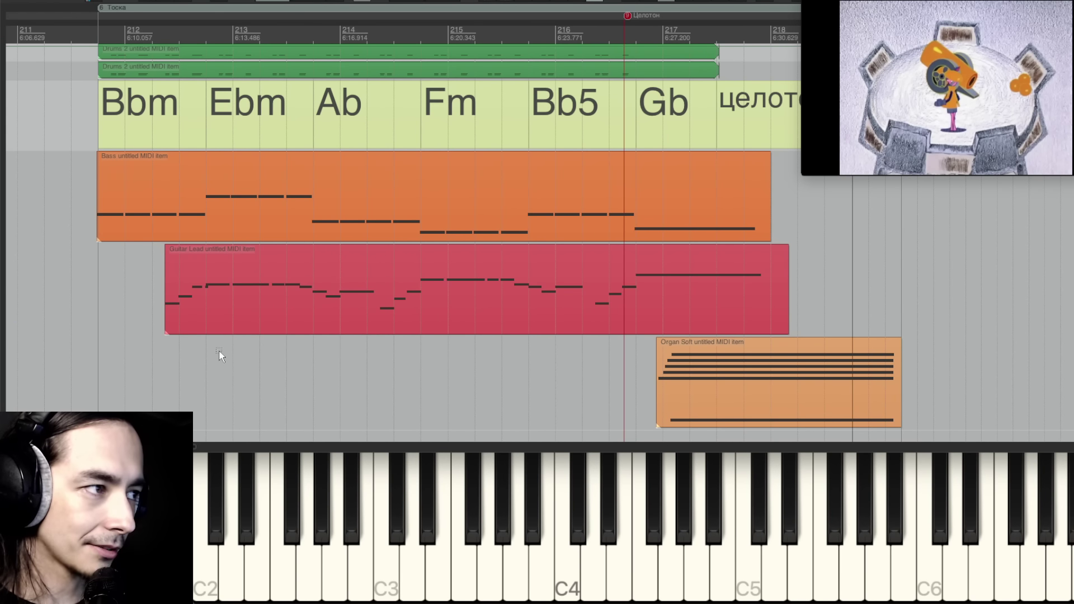
# Step: Check the video frames in Тоска at the opening Bbm chord, the Fm chord and the Ab chord
pyautogui.click(99, 371)
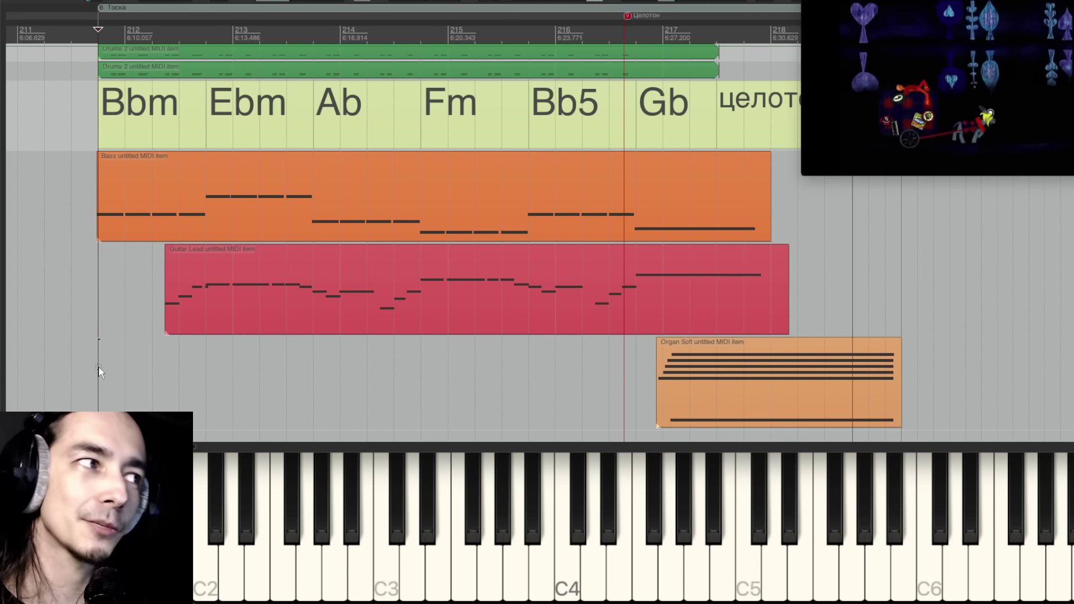
pyautogui.click(429, 376)
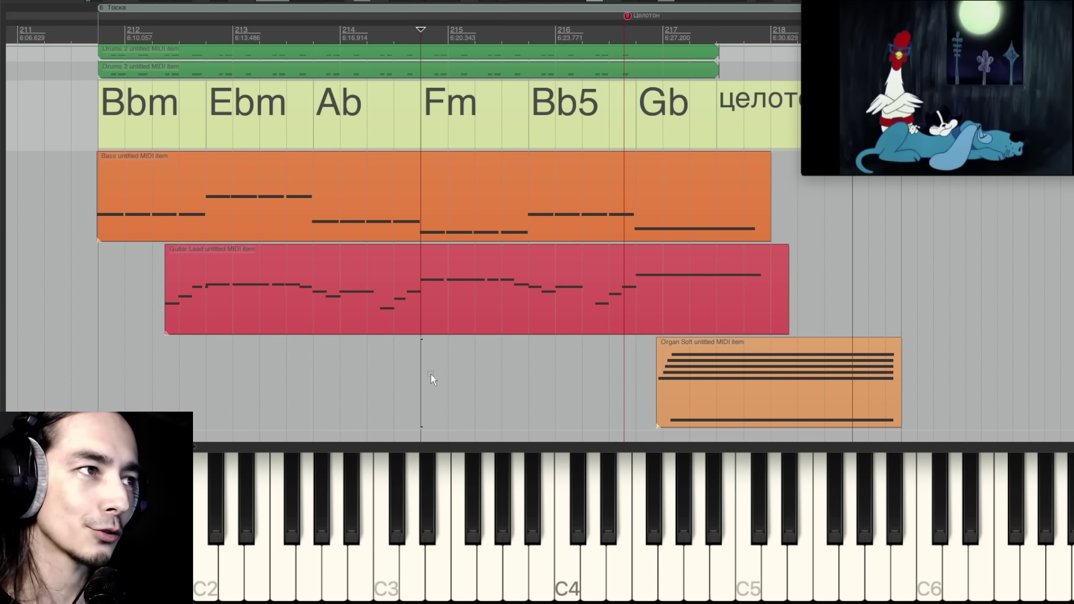
pyautogui.click(515, 357)
pyautogui.click(367, 352)
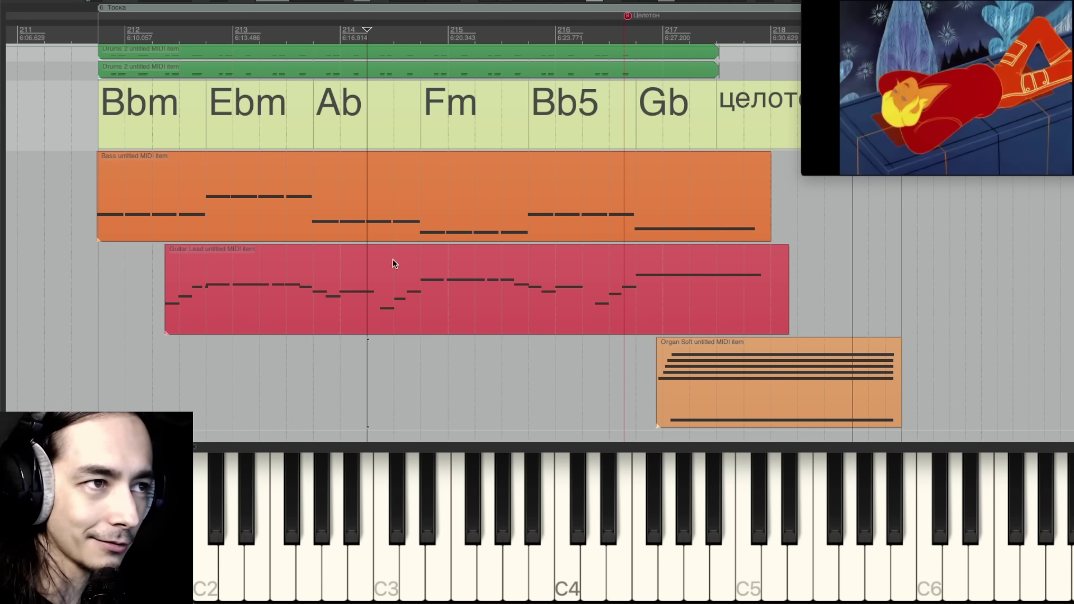
# Step: Play briefly from the Gb chord at the Целотон marker
pyautogui.click(637, 41)
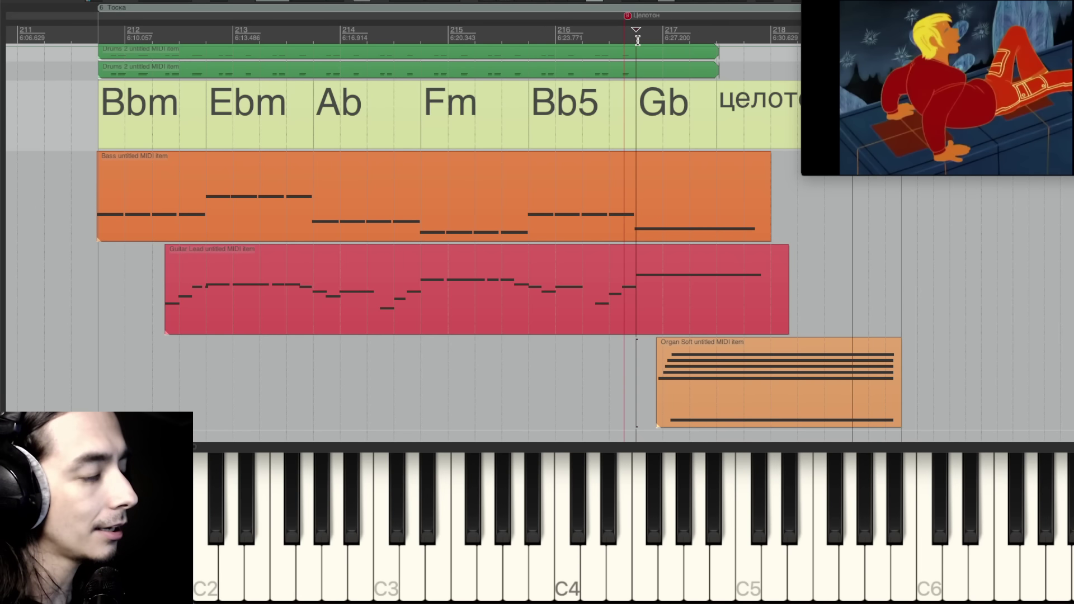
pyautogui.press('space')
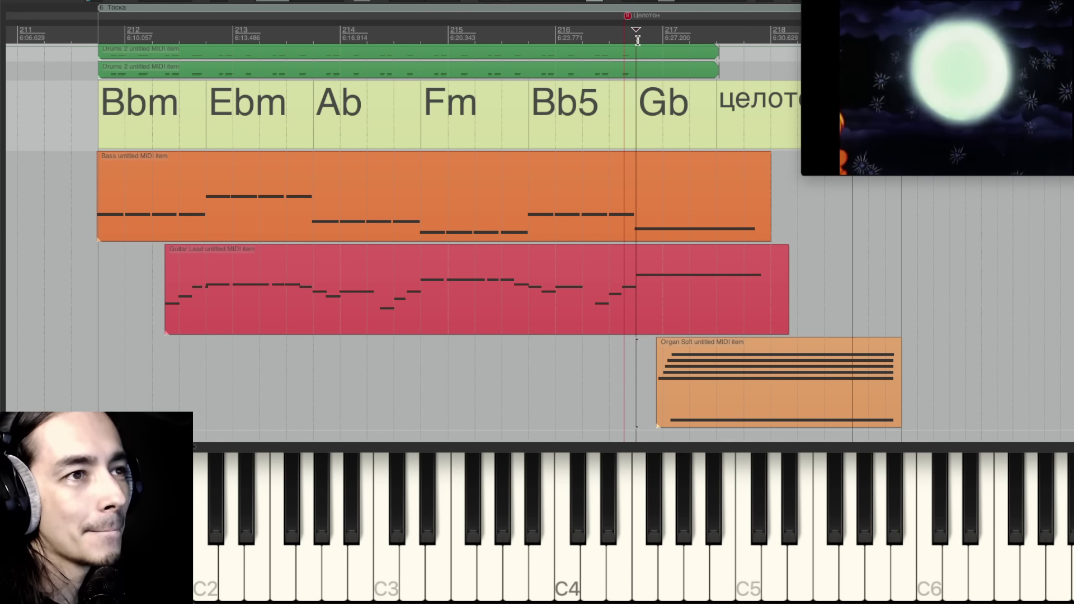
pyautogui.press('space')
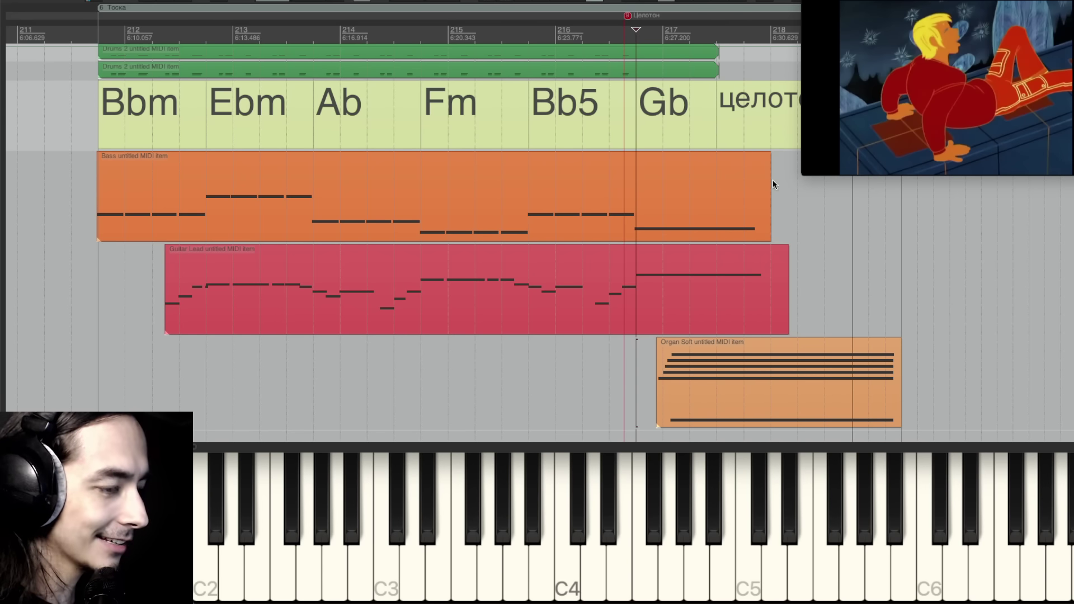
# Step: Open the Organ Soft item at bar 217 in the MIDI editor, examine its chord notes, and close the editor
pyautogui.doubleClick(698, 367)
pyautogui.scroll(4, 380, 224)
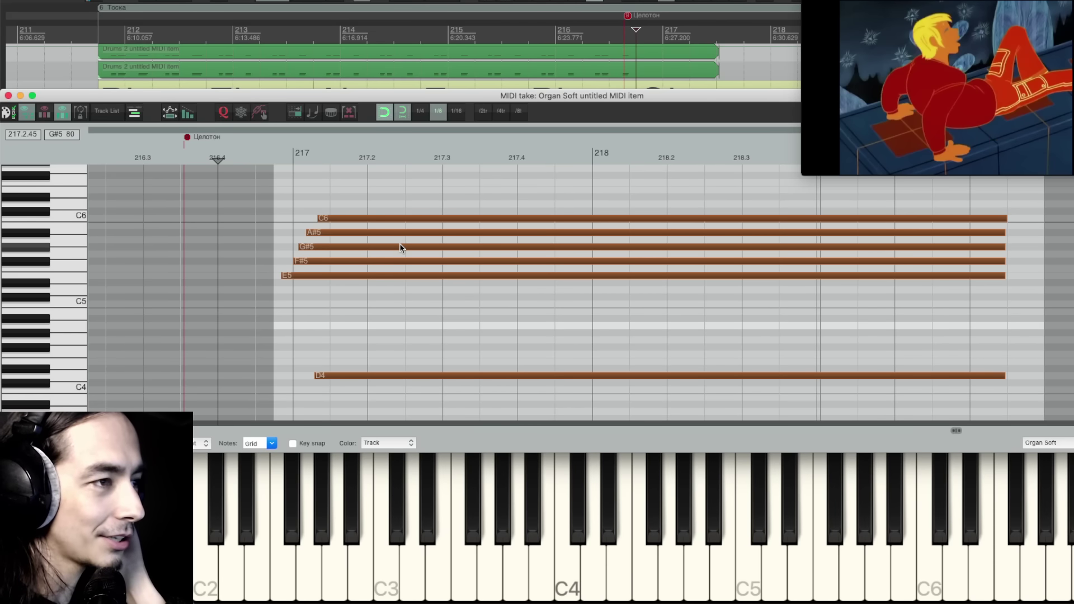
pyautogui.press('Escape')
# Step: Play the passage from the Bb5 chord into Целотон, and replay it from about bar 216
pyautogui.click(522, 354)
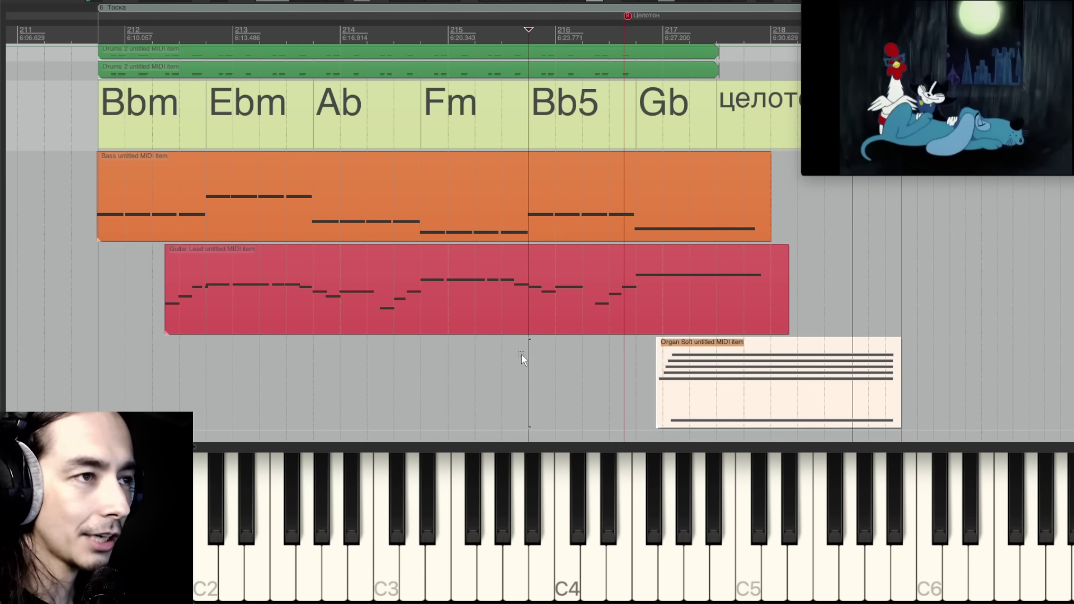
pyautogui.press('space')
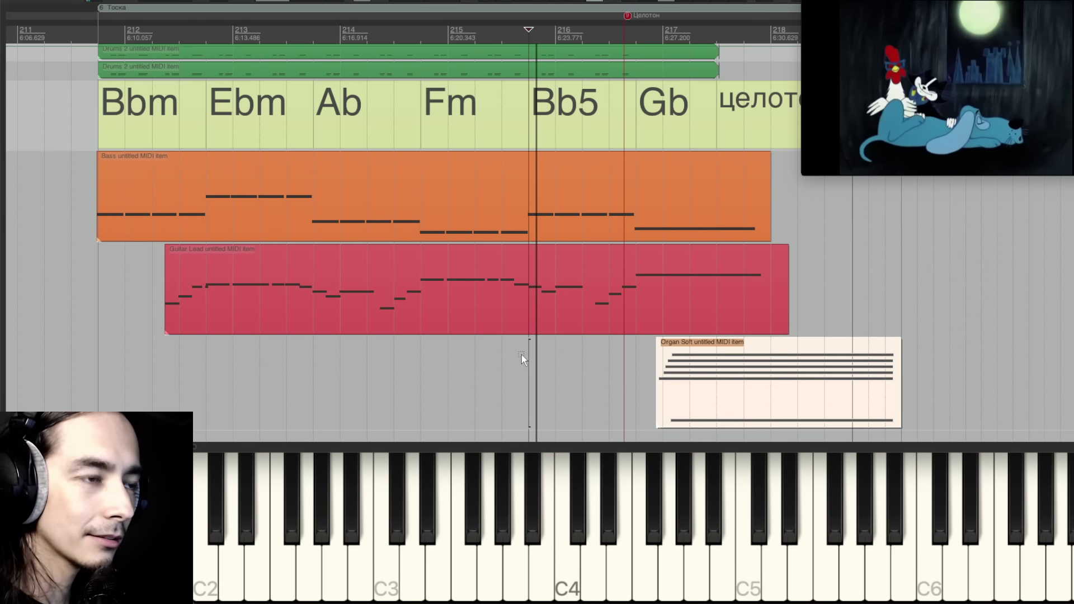
pyautogui.click(634, 343)
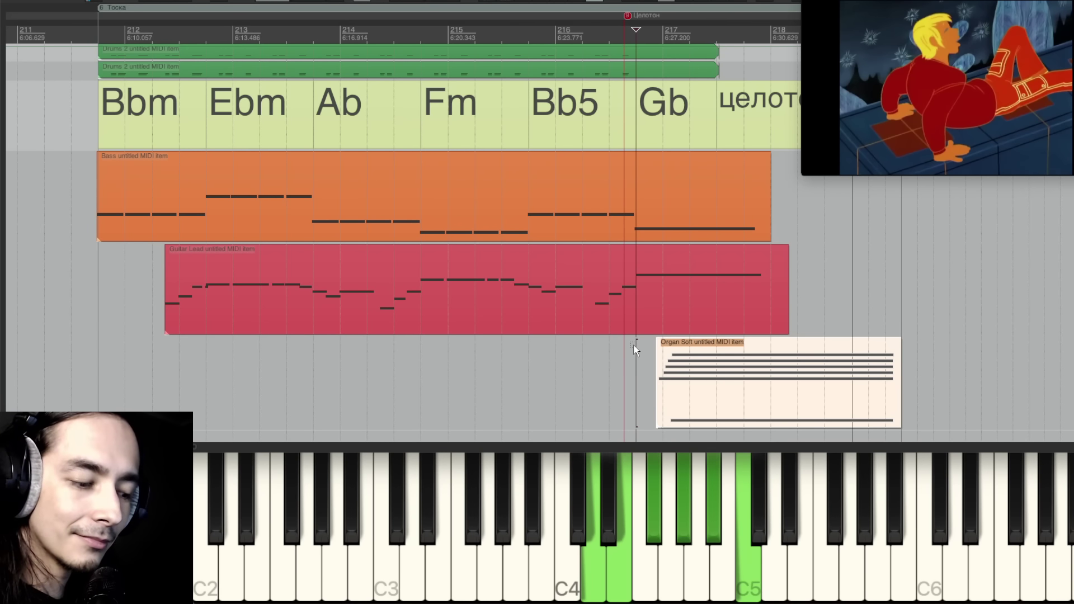
pyautogui.click(580, 359)
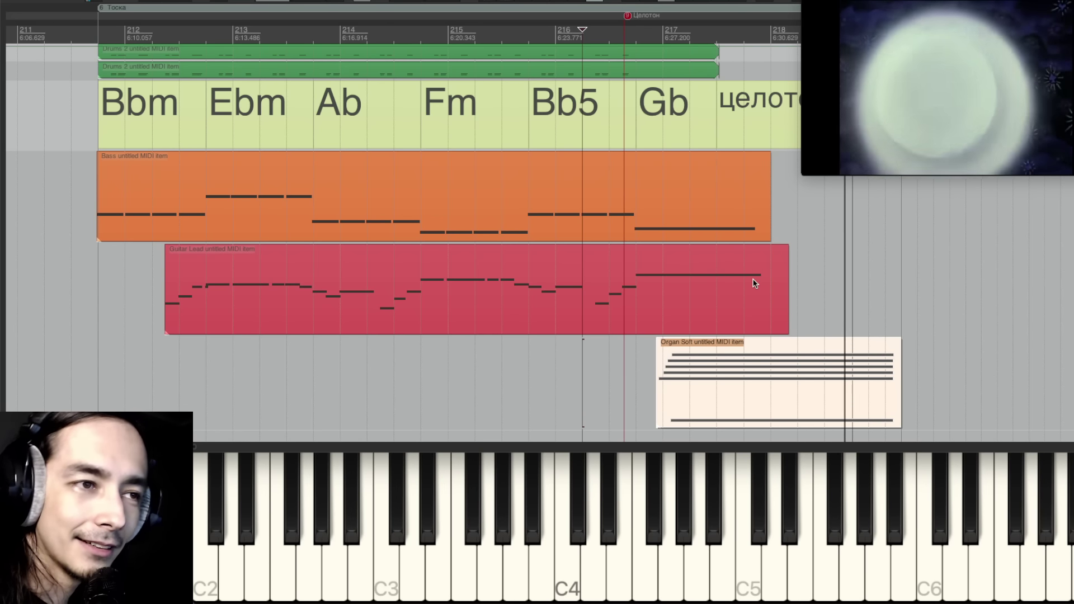
pyautogui.press('space')
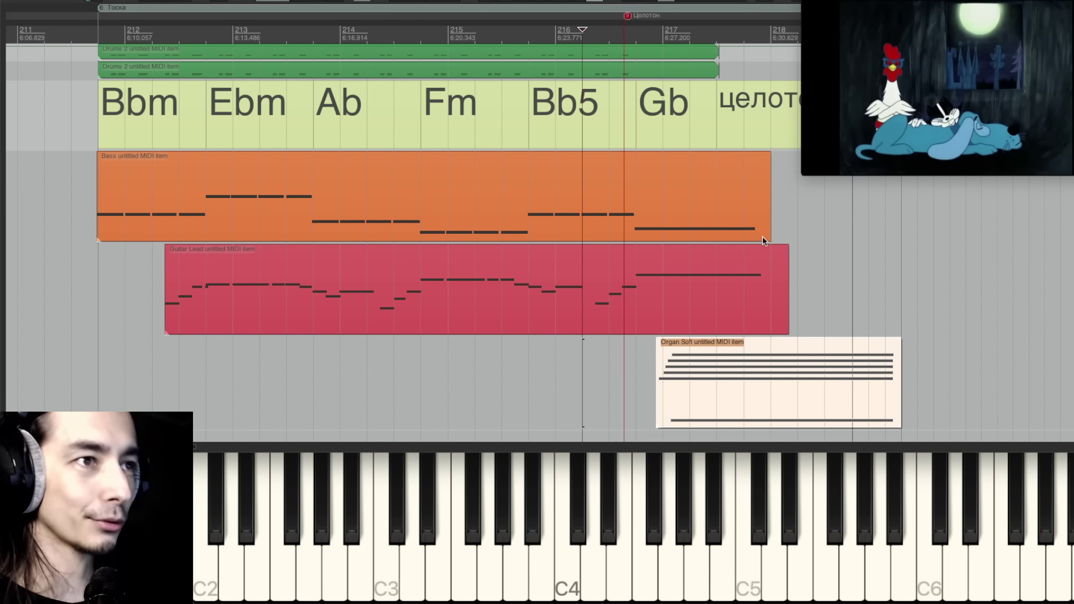
# Step: Play the end of the целотон chord from bar 218 and check the video up to the start of Разлучная
pyautogui.press('Tab')
pyautogui.hscroll(3, 682, 202)
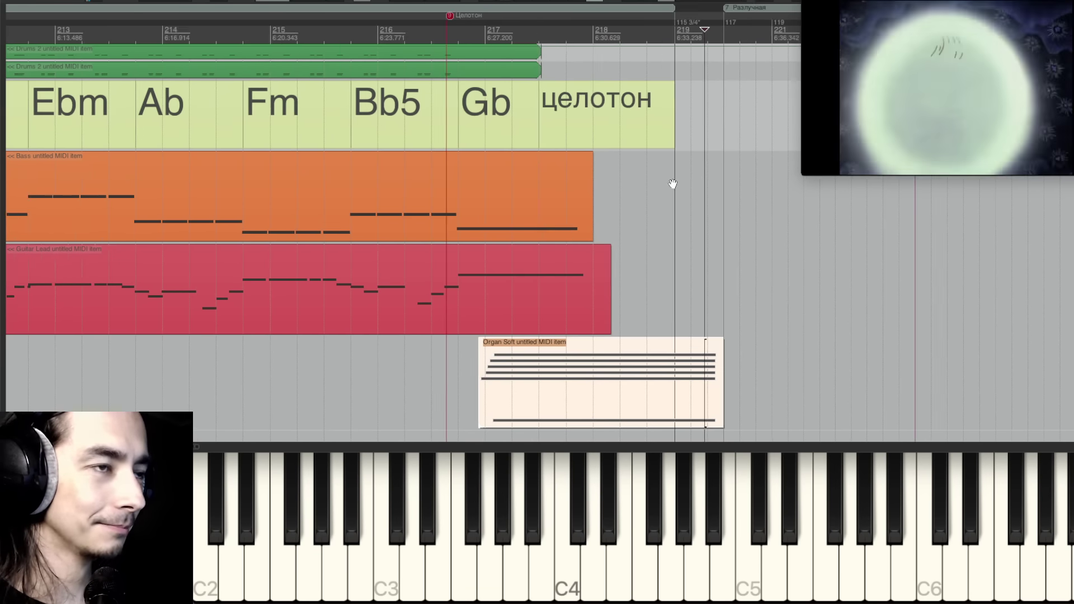
pyautogui.click(562, 183)
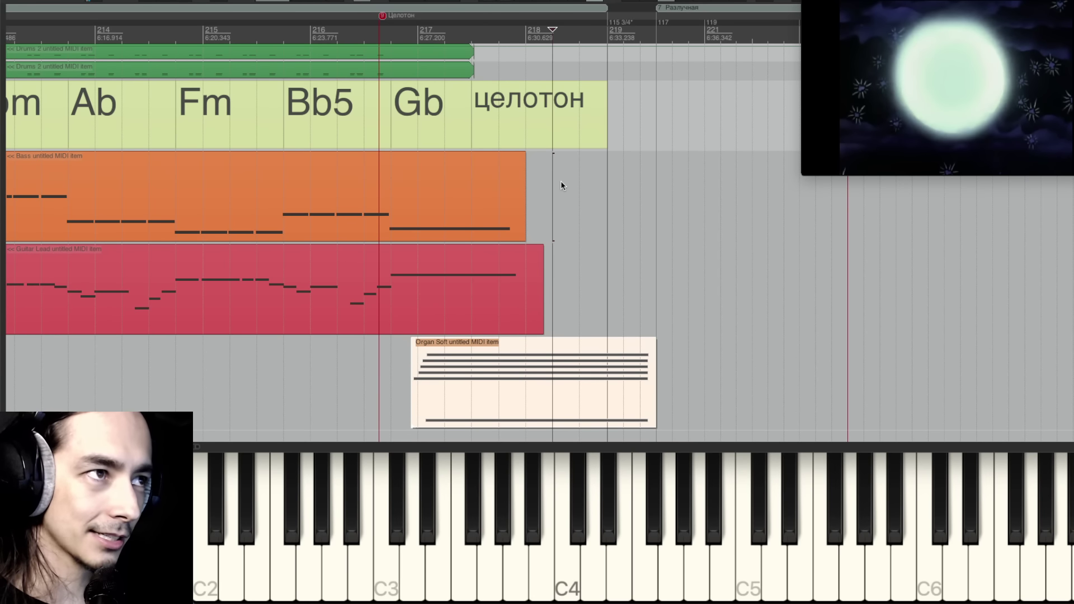
pyautogui.press('space')
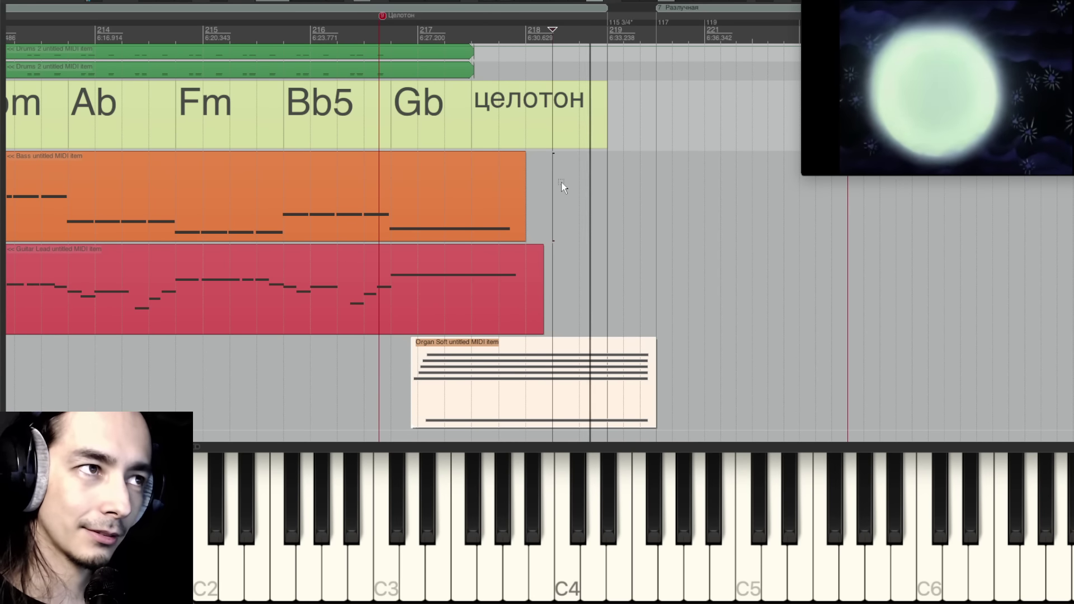
pyautogui.hscroll(3, 565, 196)
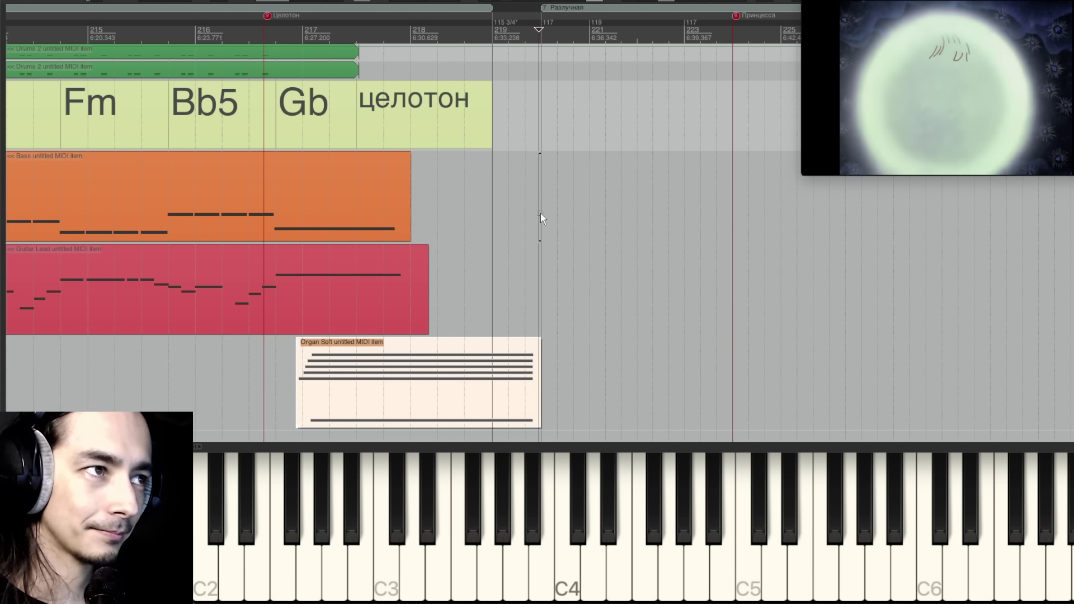
pyautogui.click(548, 112)
# Step: Follow the flute and harpsichord parts through Разлучная and the Принцесса marker during playback
pyautogui.hscroll(3, 437, 163)
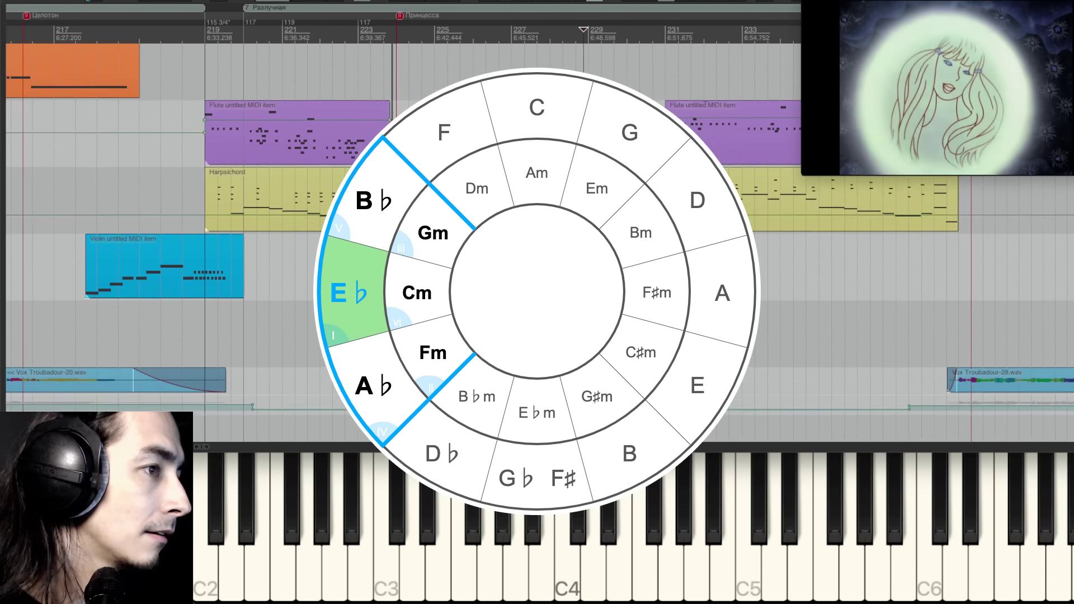
pyautogui.scroll(1, 202, 235)
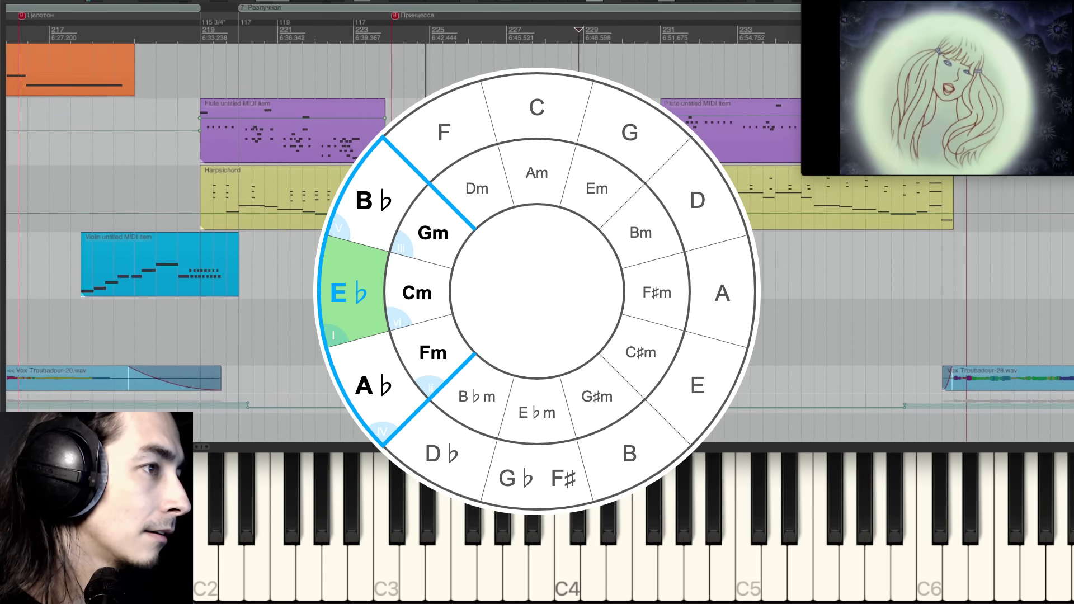
pyautogui.scroll(1, 202, 235)
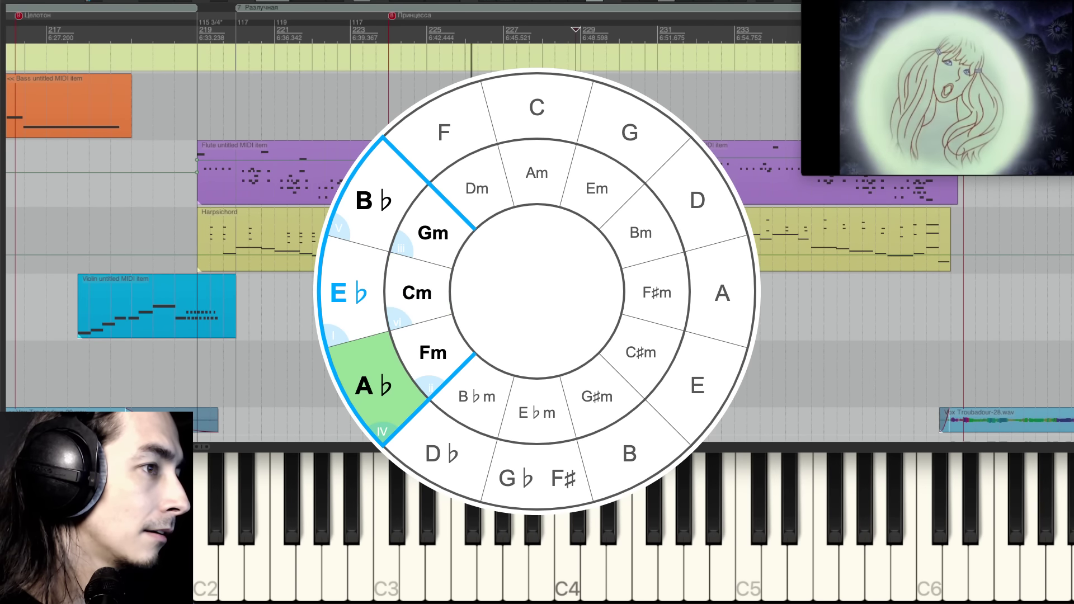
pyautogui.scroll(-3, 644, 235)
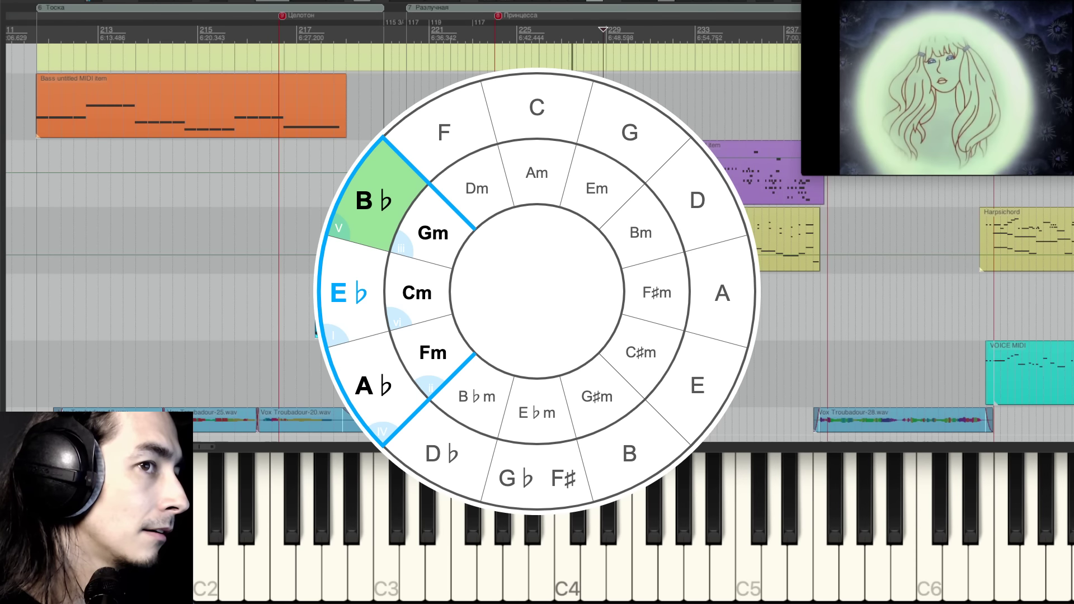
pyautogui.hscroll(2, 537, 235)
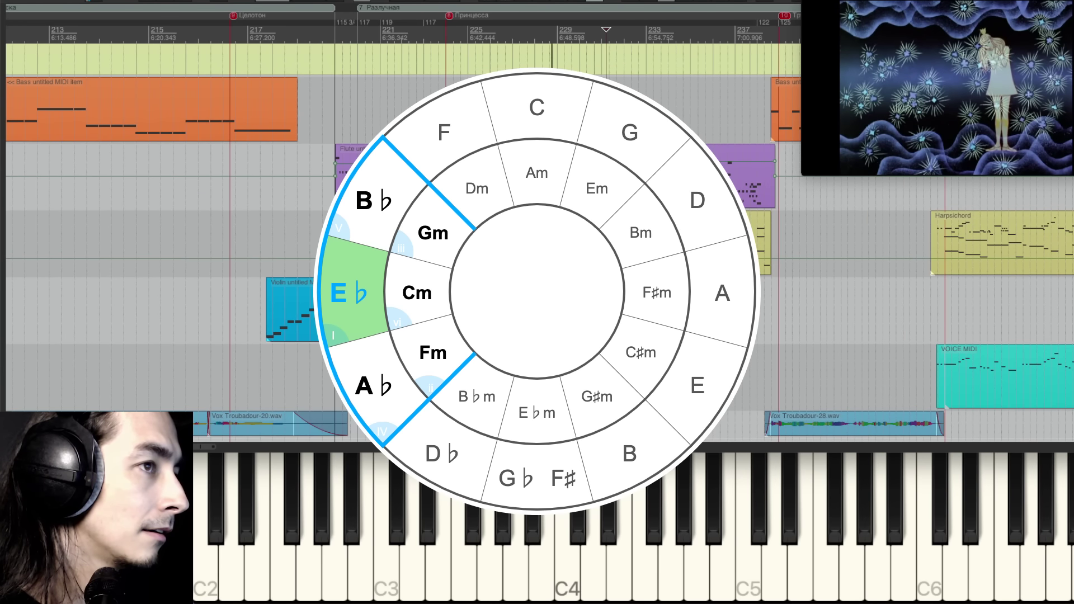
# Step: Follow the chord progression from the Принцесса marker up to Трубадур during playback
pyautogui.hscroll(3, 537, 235)
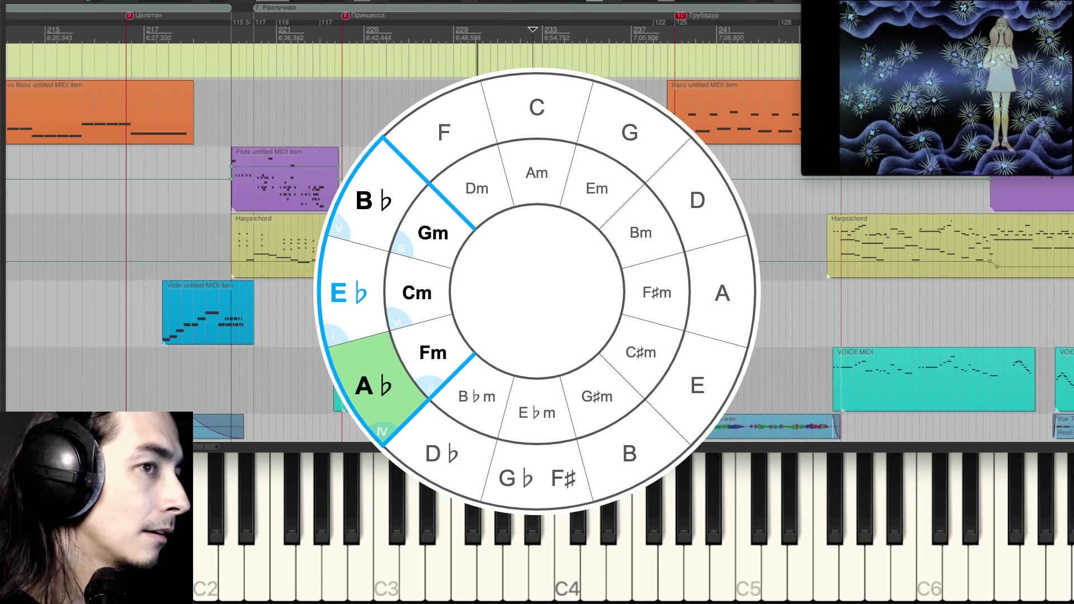
pyautogui.scroll(1, 537, 235)
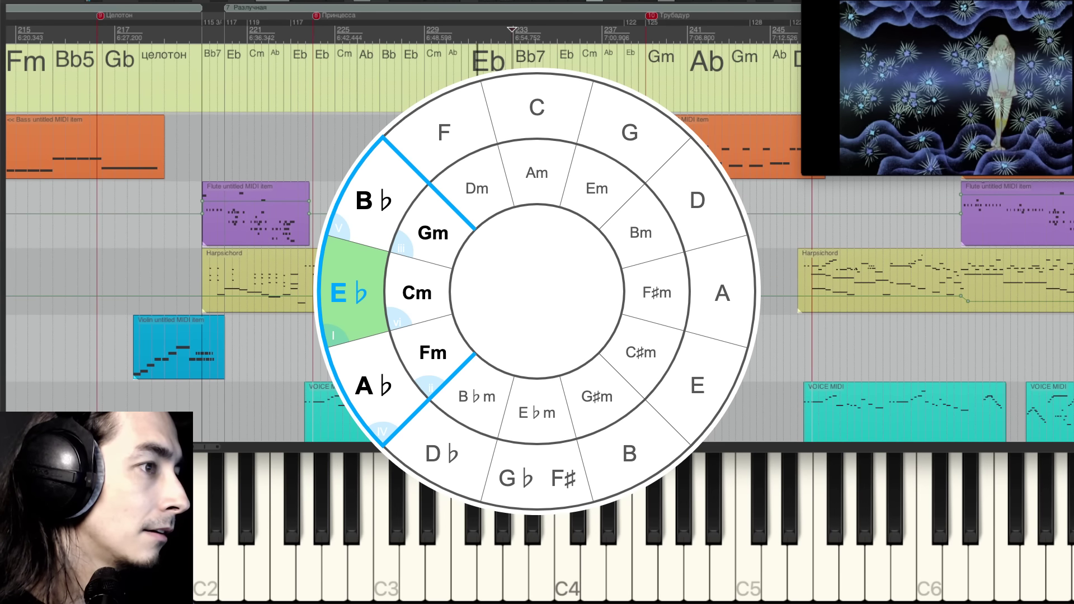
pyautogui.scroll(3, 537, 235)
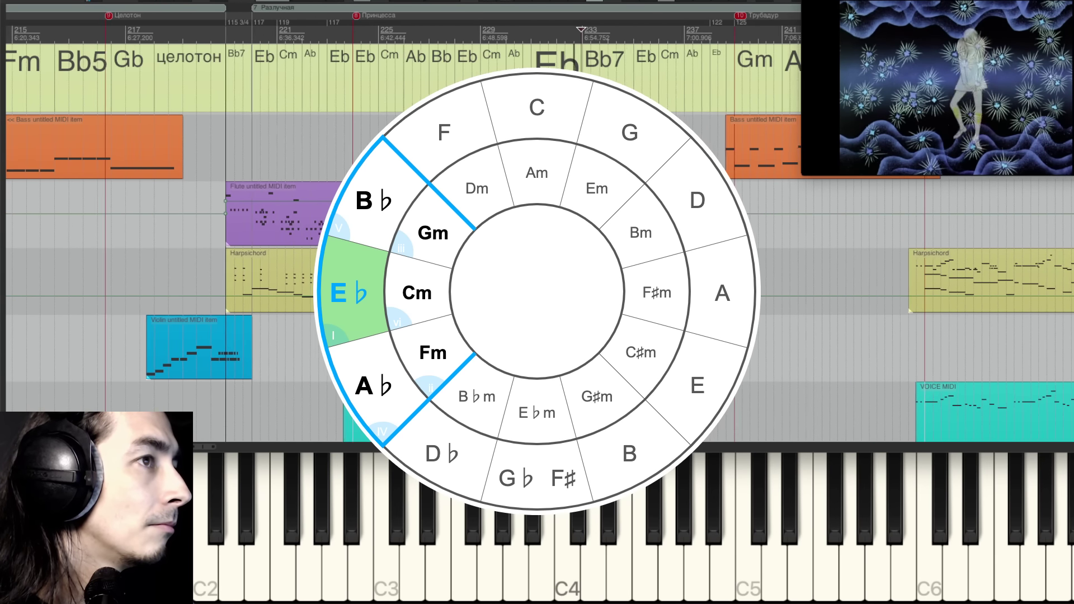
pyautogui.hscroll(1, 537, 235)
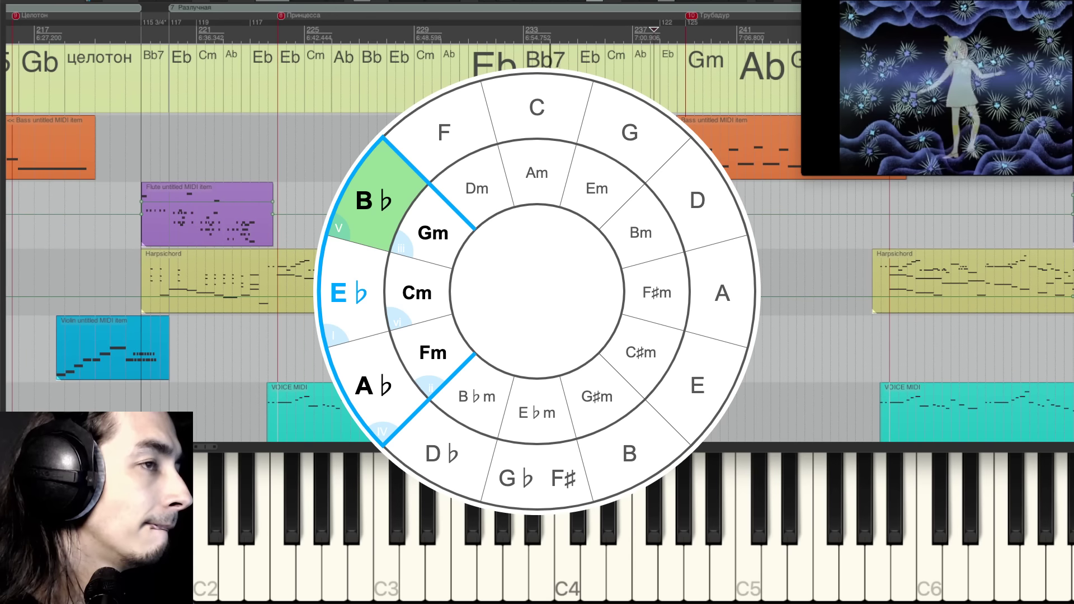
pyautogui.hscroll(1, 537, 235)
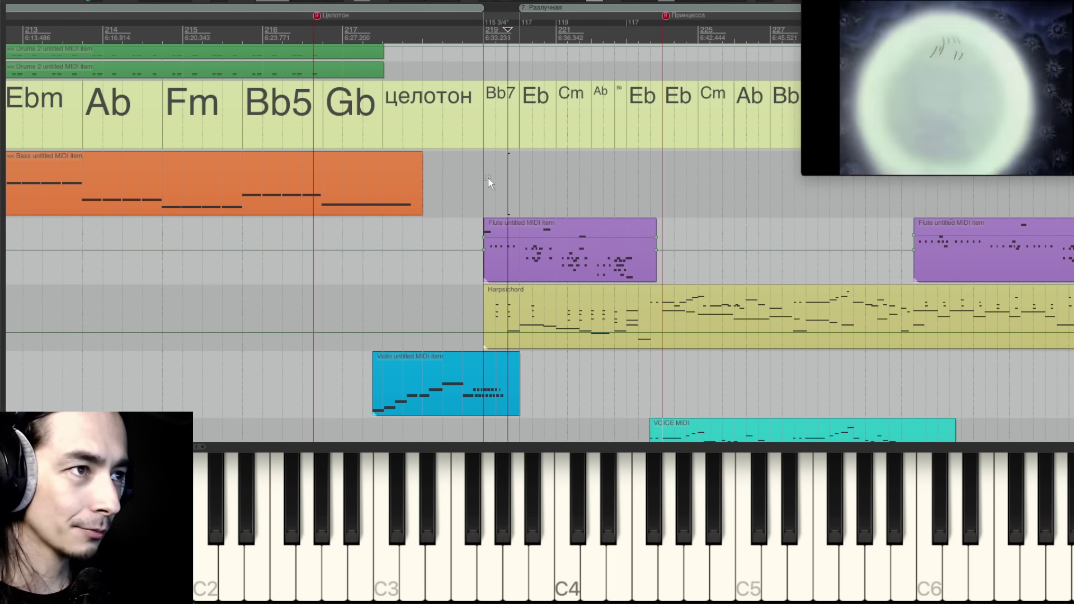
# Step: Play the opening of Тоска from bar 212, and place the edit cursor at the целотон chord
pyautogui.press('space')
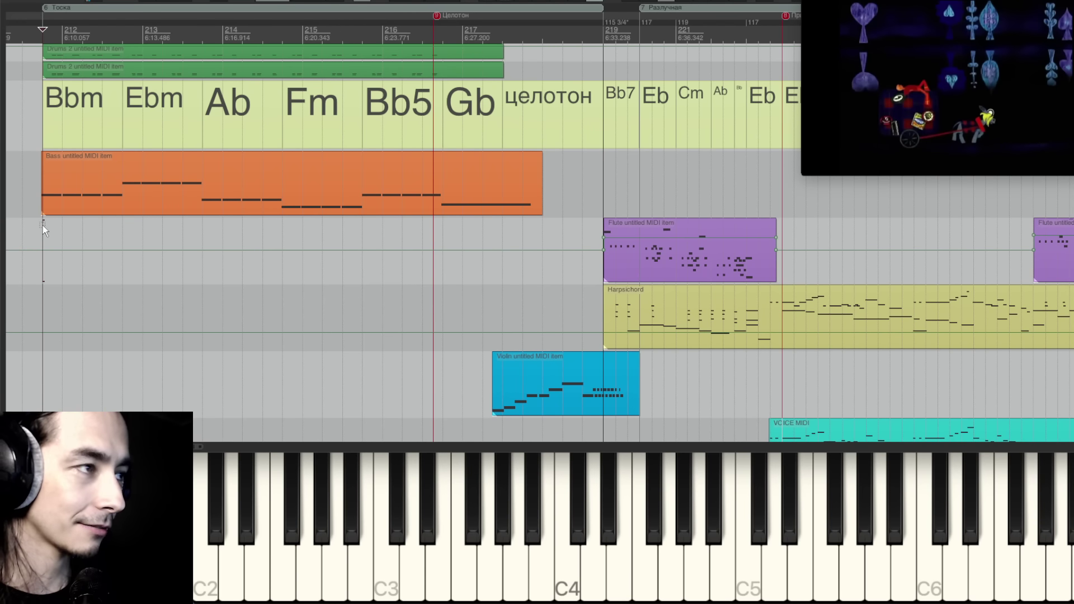
pyautogui.press('space')
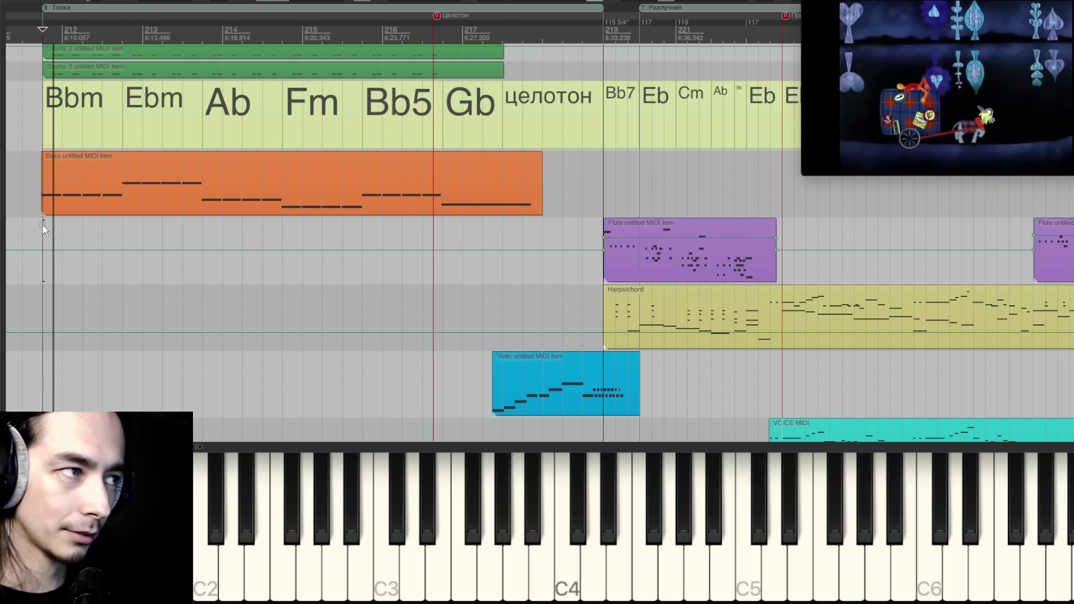
pyautogui.press('space')
pyautogui.click(502, 234)
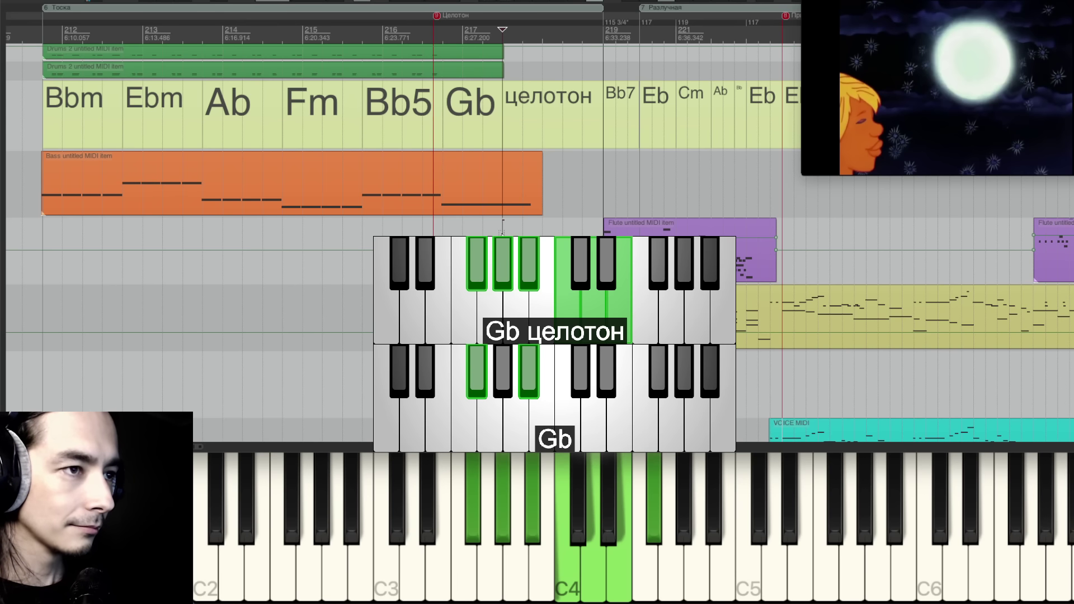
# Step: Select the Bb7 chord item at bar 219 and check the passage through Разлучная up to the Принцесса marker
pyautogui.click(613, 118)
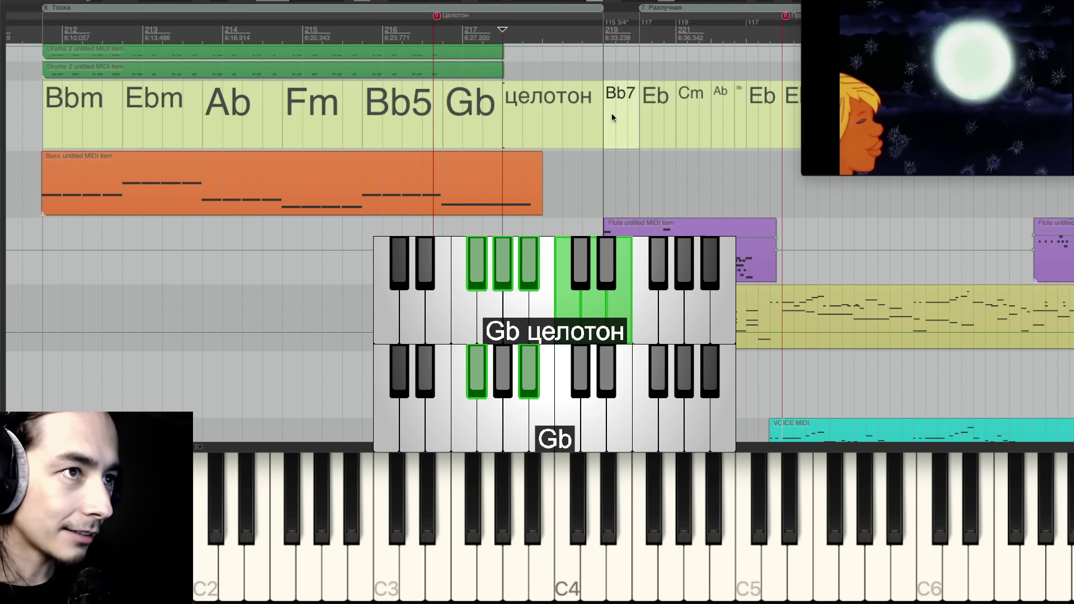
pyautogui.click(596, 161)
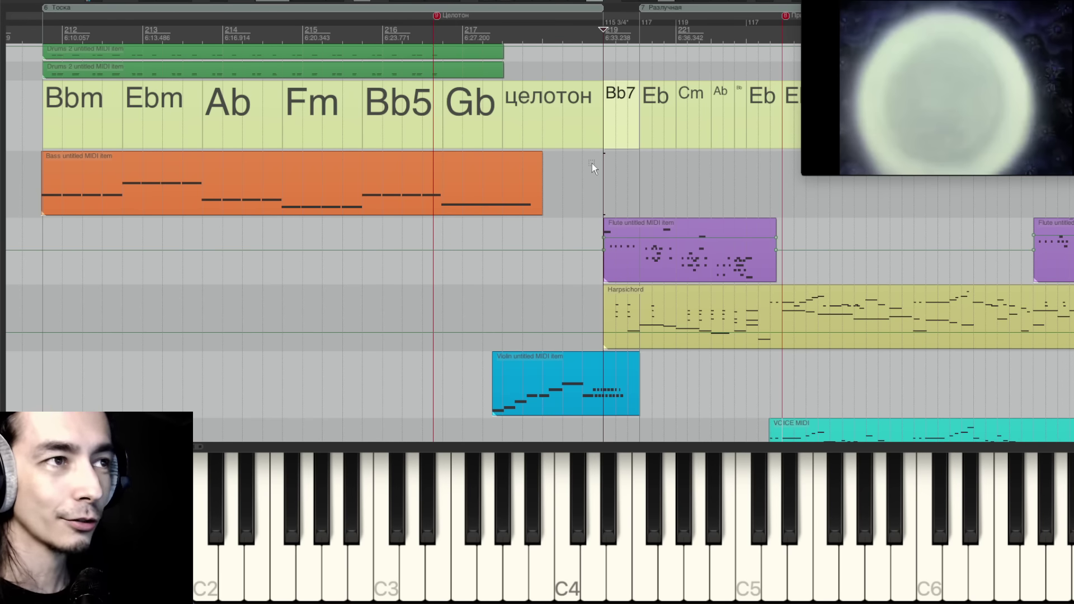
pyautogui.click(579, 170)
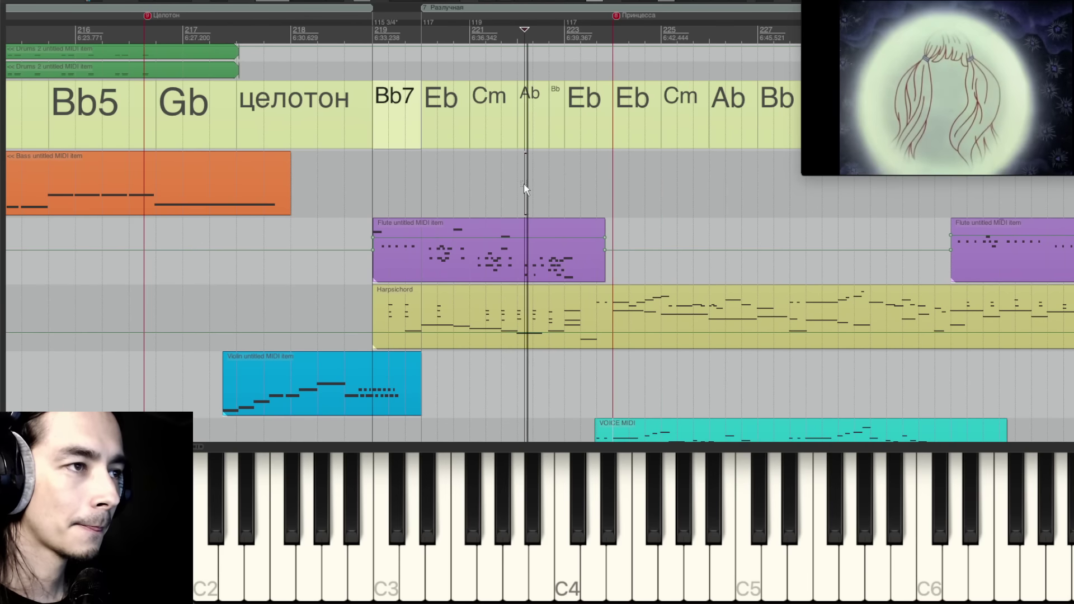
pyautogui.click(504, 183)
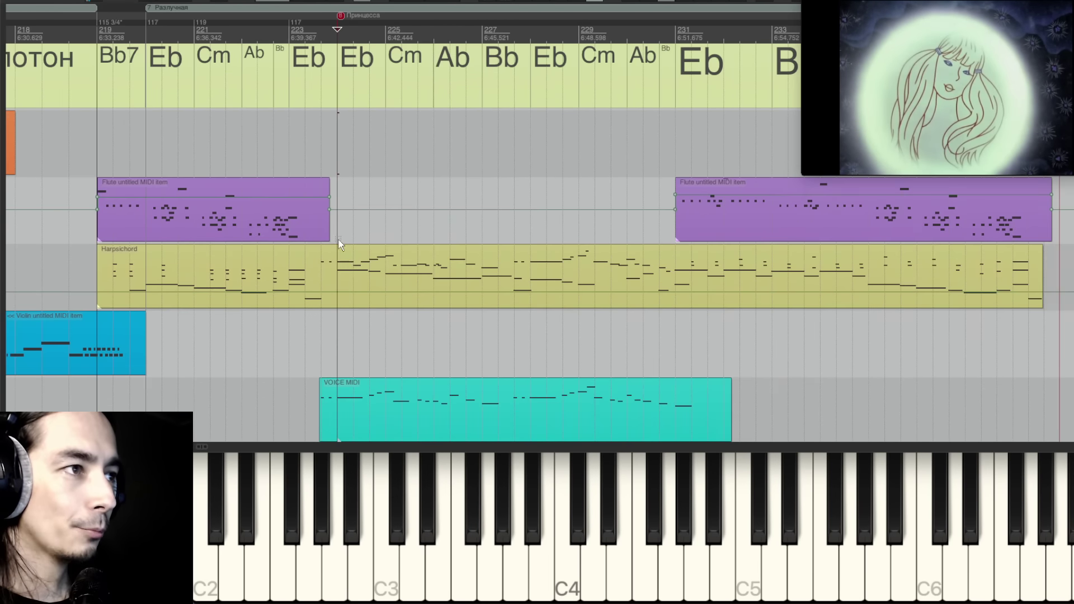
# Step: Open the Harpsichord item in the MIDI editor, examine its notes around bars 221 to 230, and close the editor
pyautogui.doubleClick(362, 260)
pyautogui.scroll(3, 462, 157)
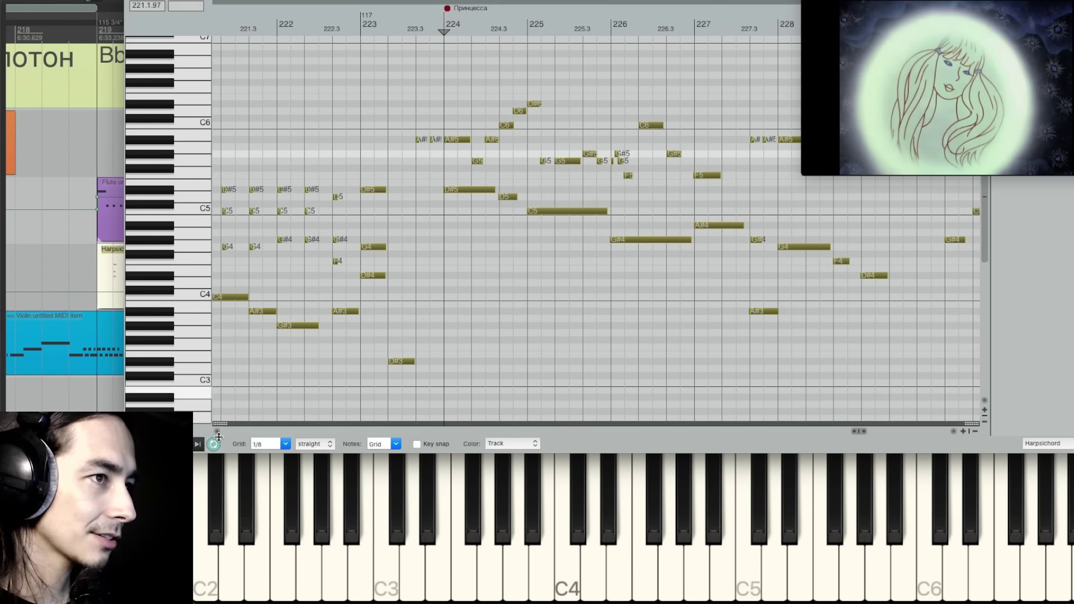
pyautogui.scroll(3, 430, 184)
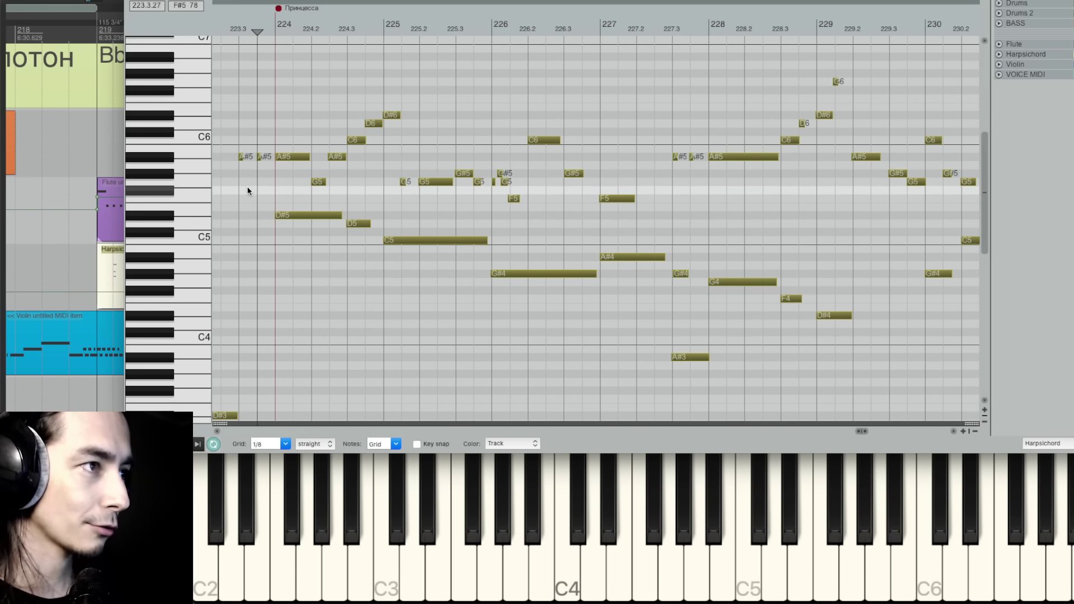
pyautogui.press('Escape')
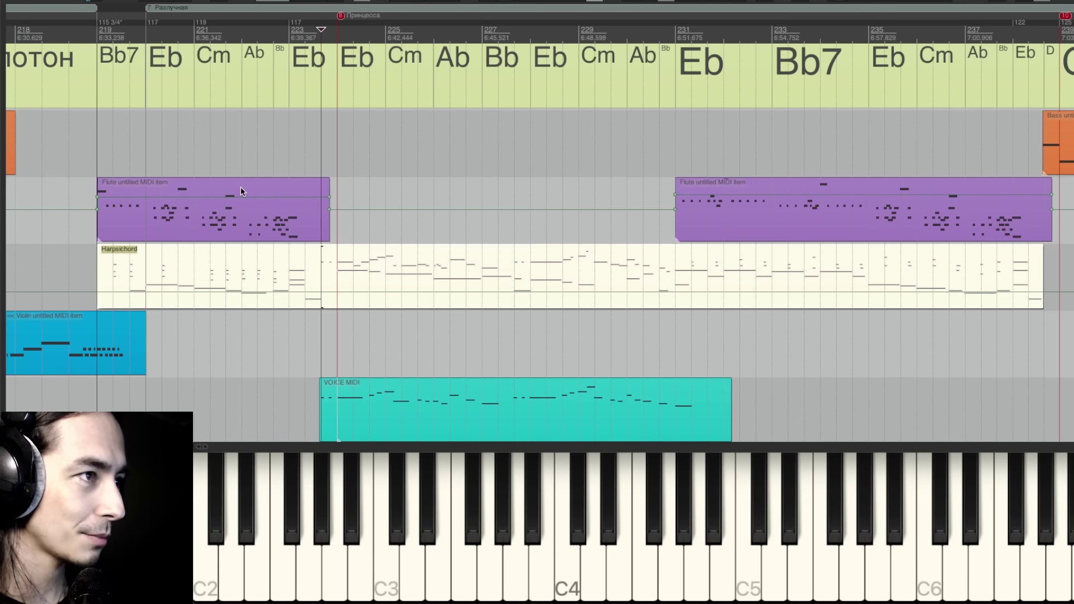
# Step: Play the VOICE MIDI item in the MIDI editor, and select its opening phrase and the matching phrase from bar 227
pyautogui.doubleClick(572, 270)
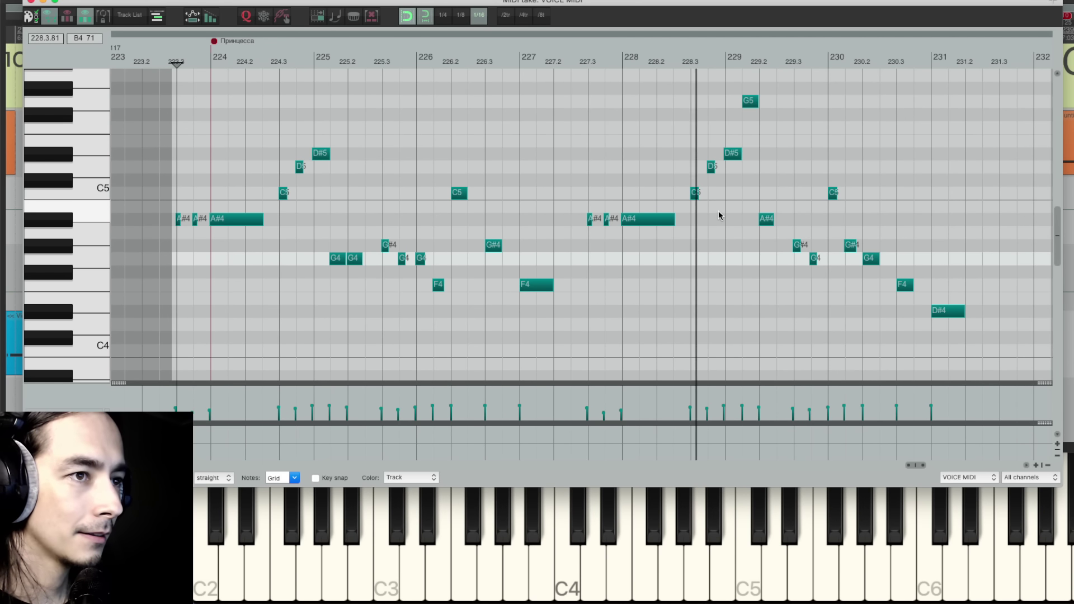
pyautogui.press('space')
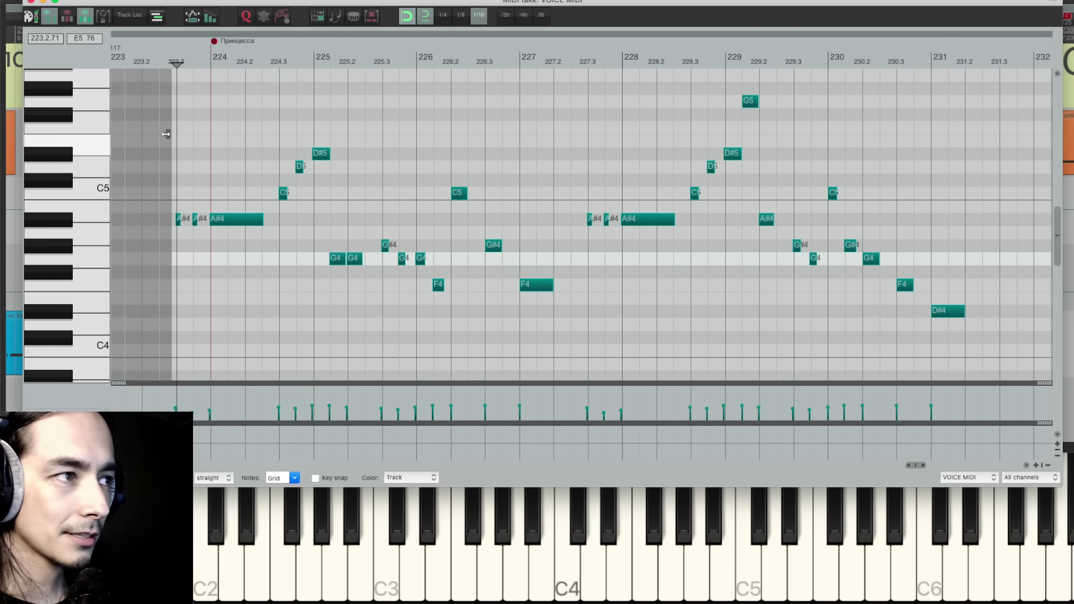
pyautogui.moveTo(175, 167); pyautogui.dragTo(322, 245)
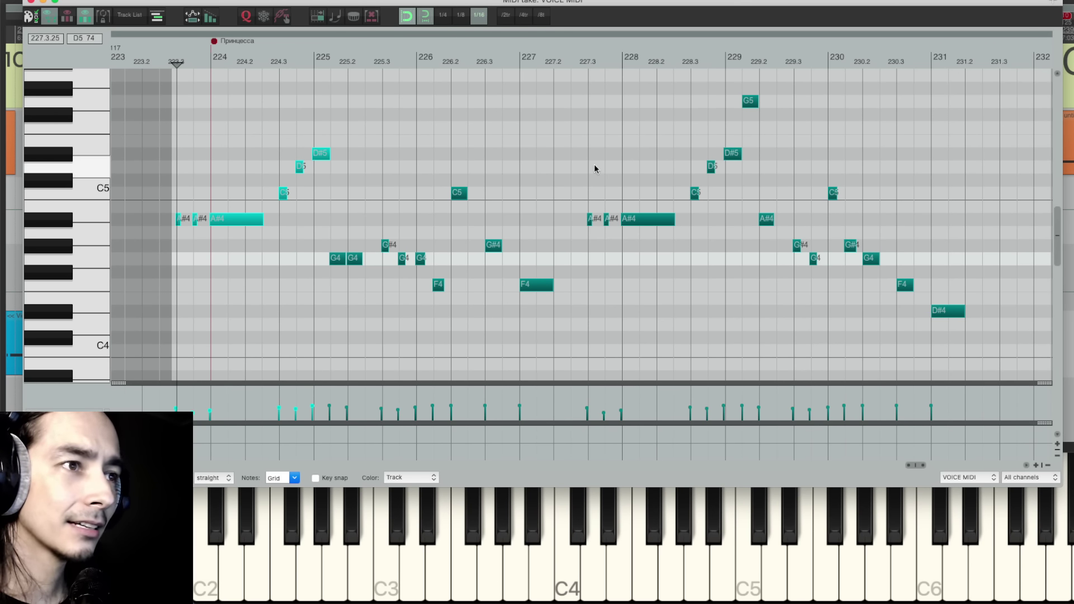
pyautogui.moveTo(588, 136); pyautogui.dragTo(751, 265)
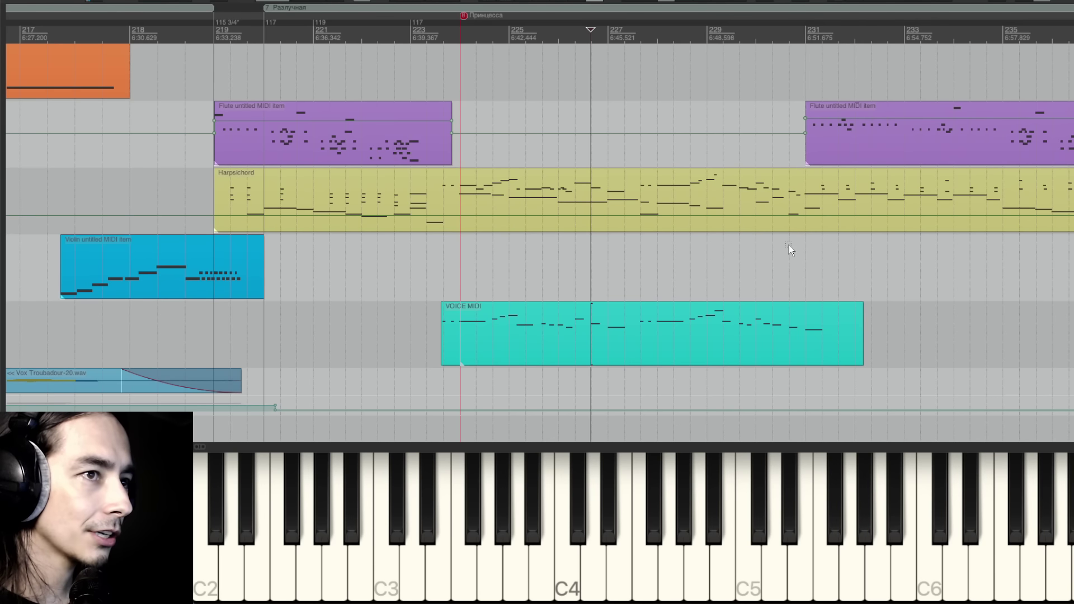
# Step: Open the Flute item at bar 231 in the MIDI editor, follow its notes during playback, and close the editor
pyautogui.click(270, 251)
pyautogui.doubleClick(809, 162)
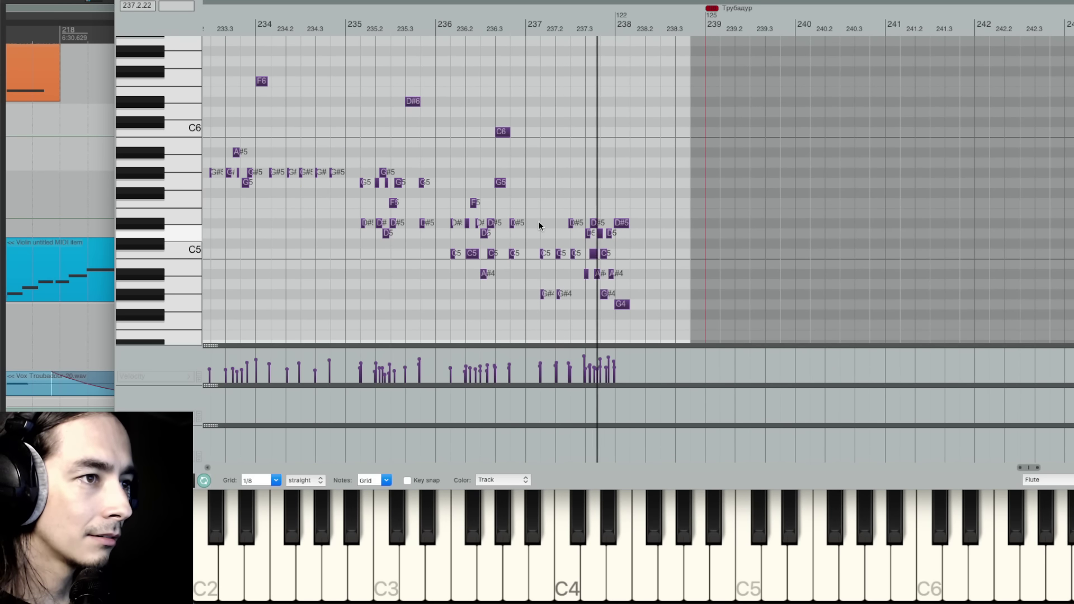
pyautogui.press('Escape')
# Step: Play the soloed harpsichord and flute tracks from the Принцесса marker at bar 247
pyautogui.scroll(-5, 539, 222)
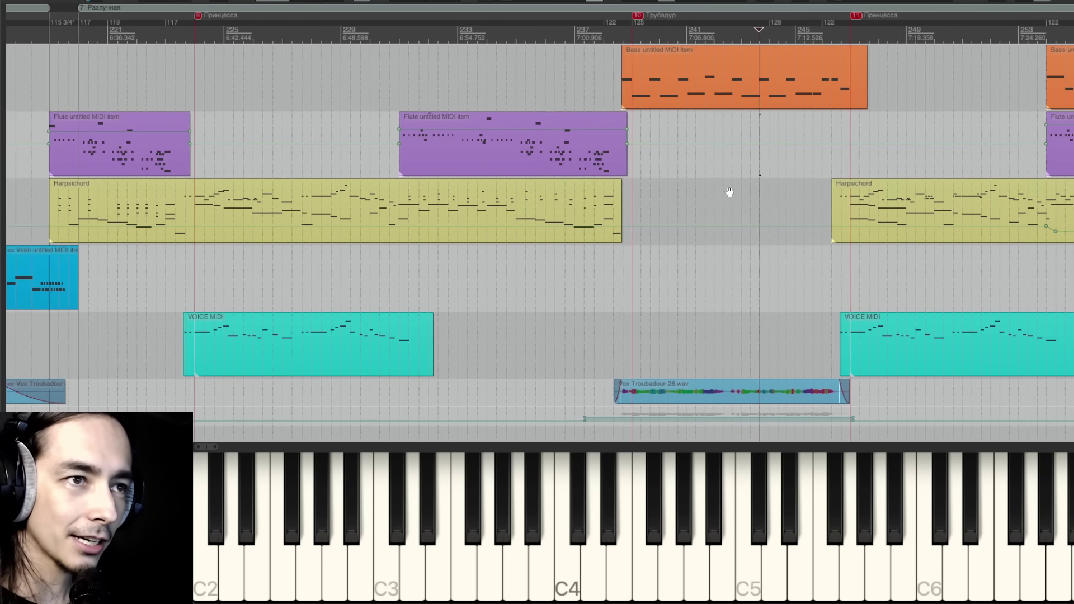
pyautogui.hscroll(5, 539, 195)
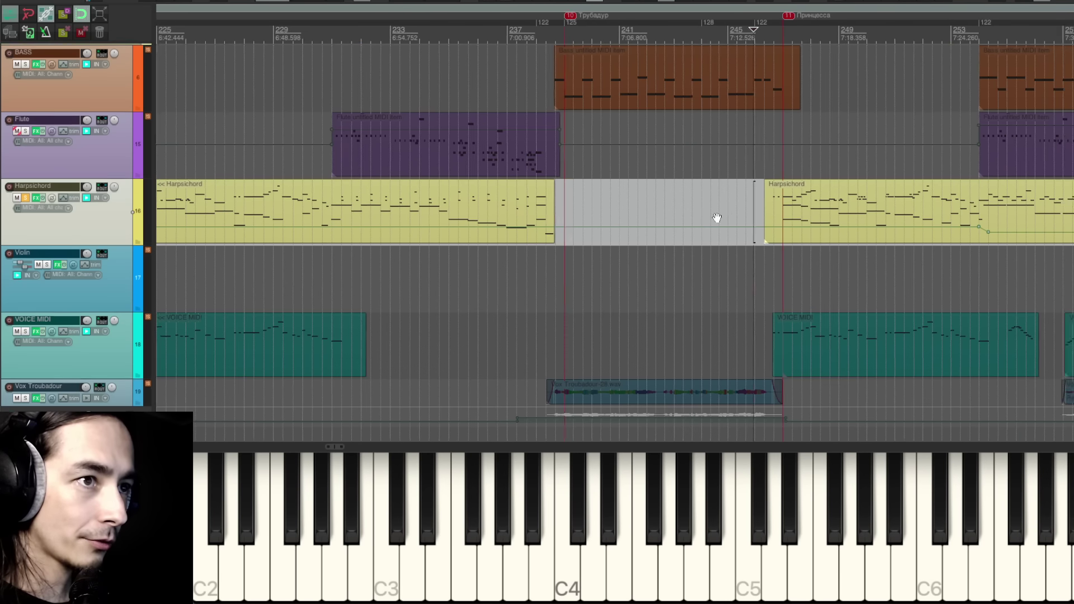
pyautogui.hscroll(4, 715, 215)
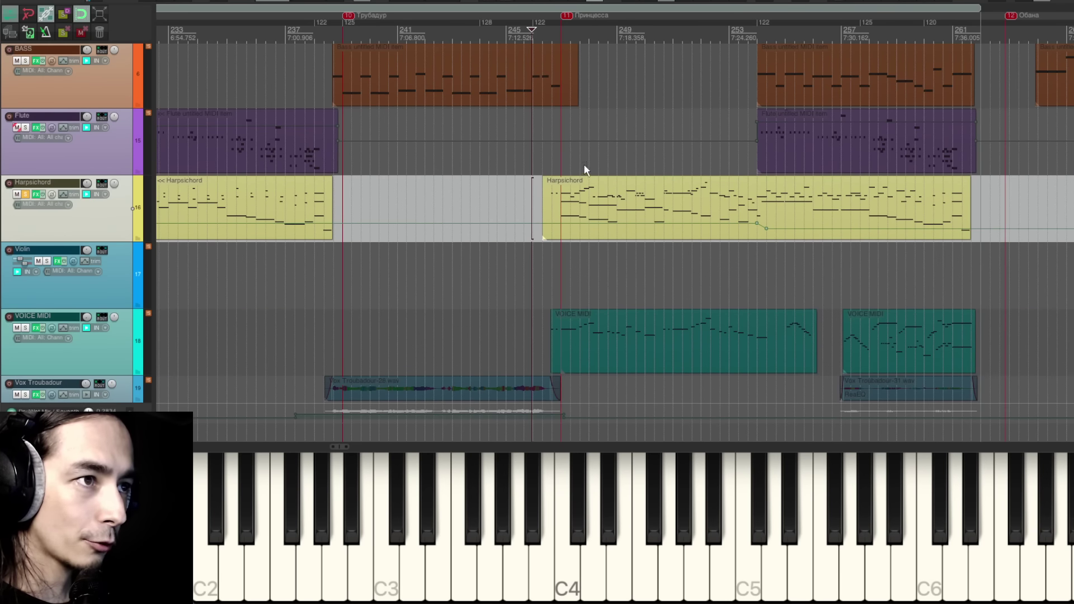
pyautogui.click(616, 158)
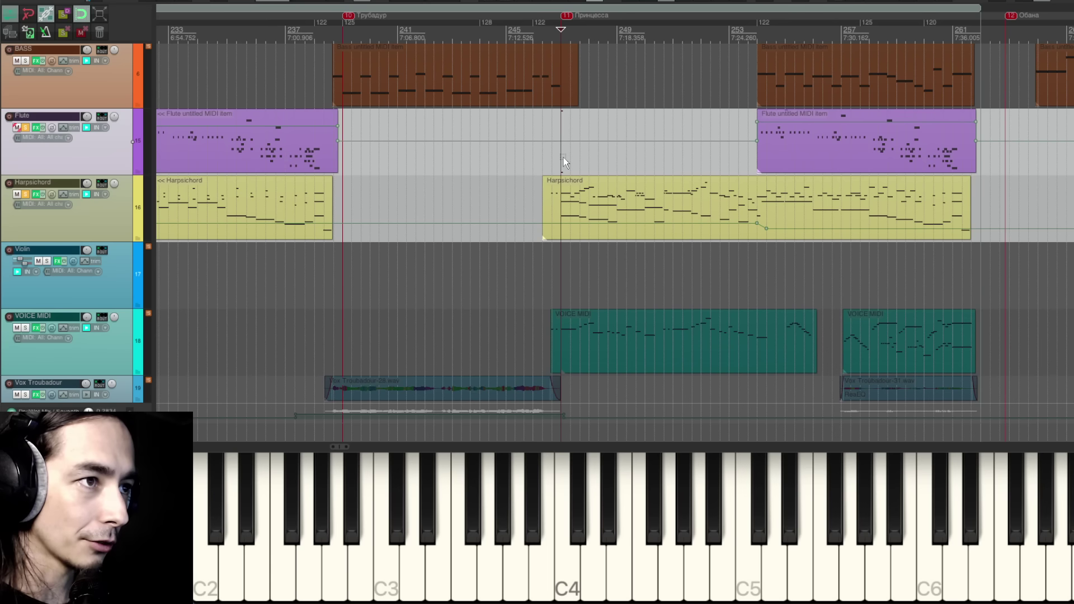
pyautogui.press('space')
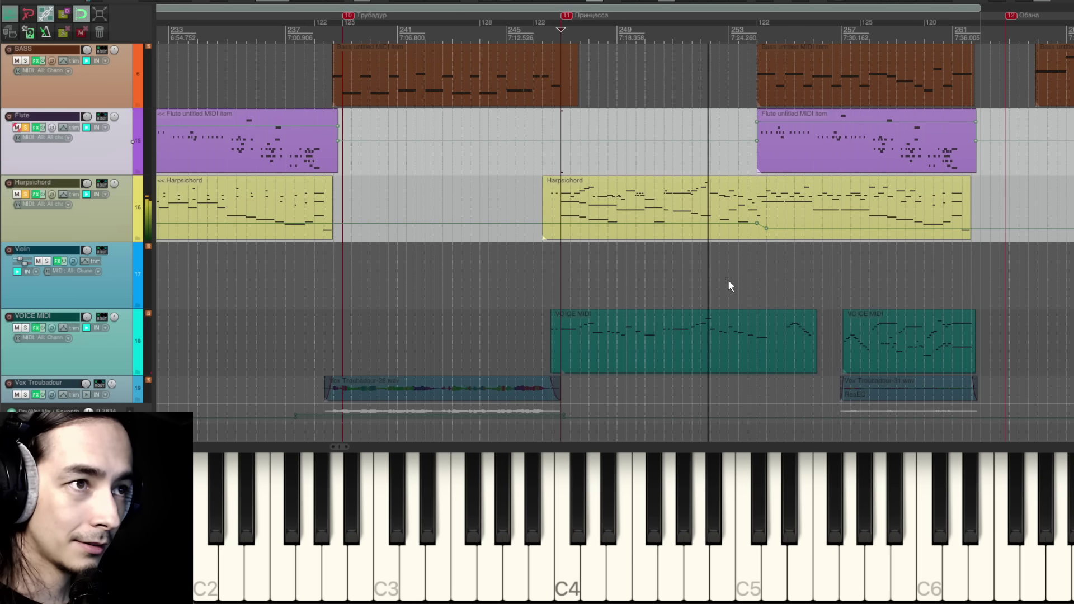
pyautogui.press('space')
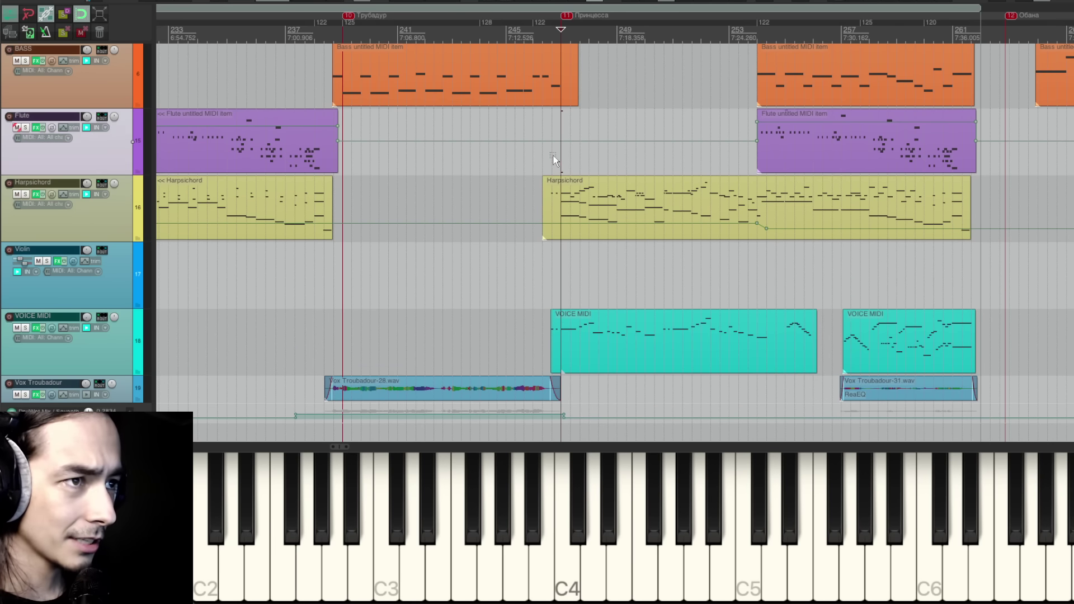
# Step: Check the harpsichord entry just before bar 247, and go back to the chords leading into Трубадур
pyautogui.moveTo(553, 156); pyautogui.dragTo(545, 162)
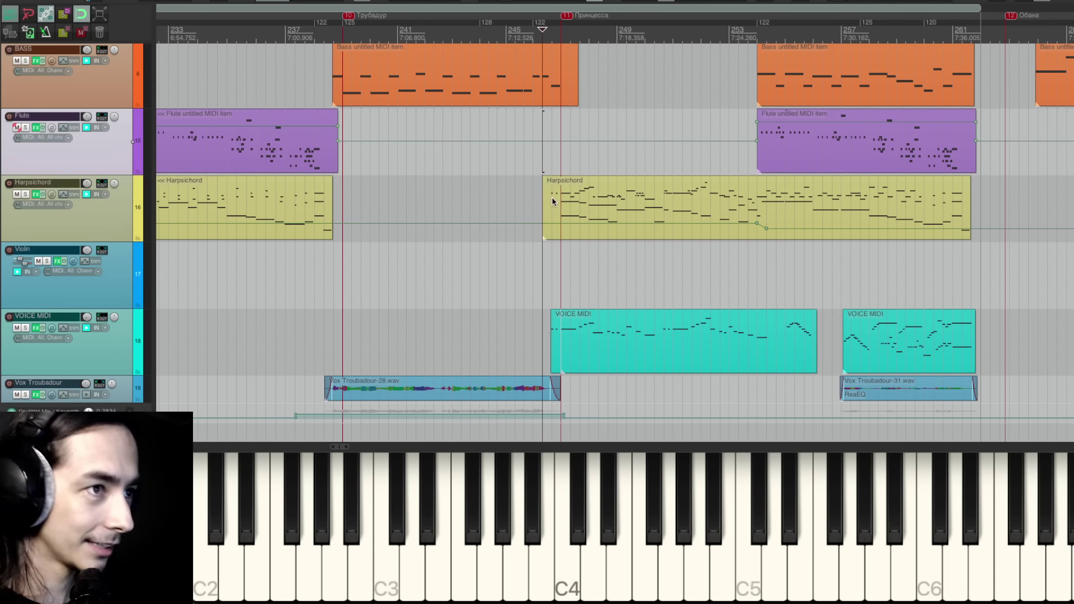
pyautogui.scroll(3, 541, 200)
pyautogui.moveTo(567, 185); pyautogui.dragTo(579, 176)
pyautogui.scroll(3, 580, 179)
pyautogui.scroll(3, 582, 191)
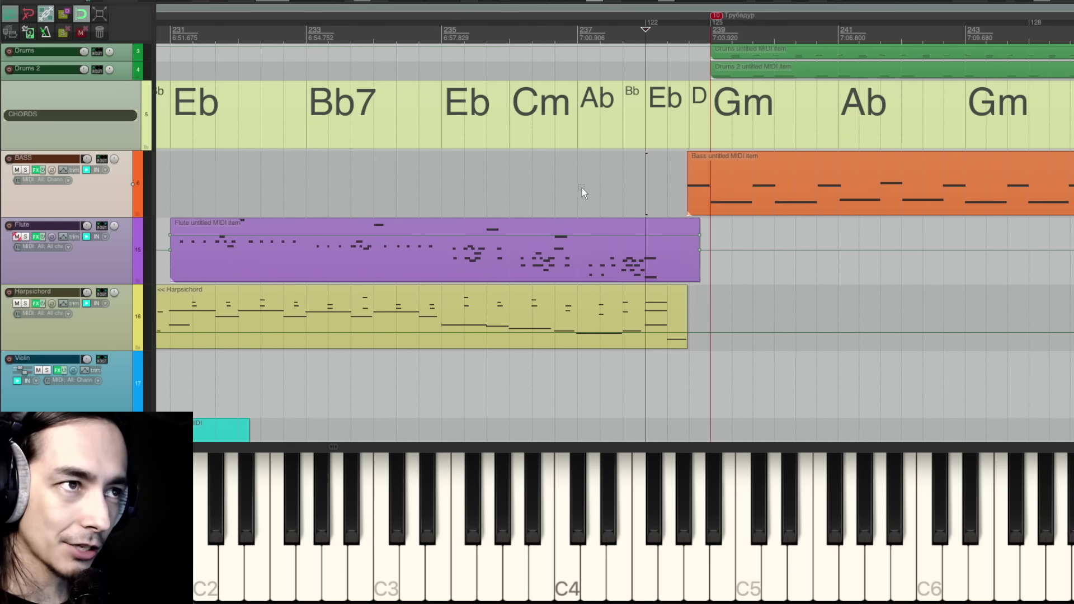
# Step: Play the Трубадур section with its bass and guitar parts, and check the D chord before the Принцесса marker
pyautogui.click(510, 174)
pyautogui.press('space')
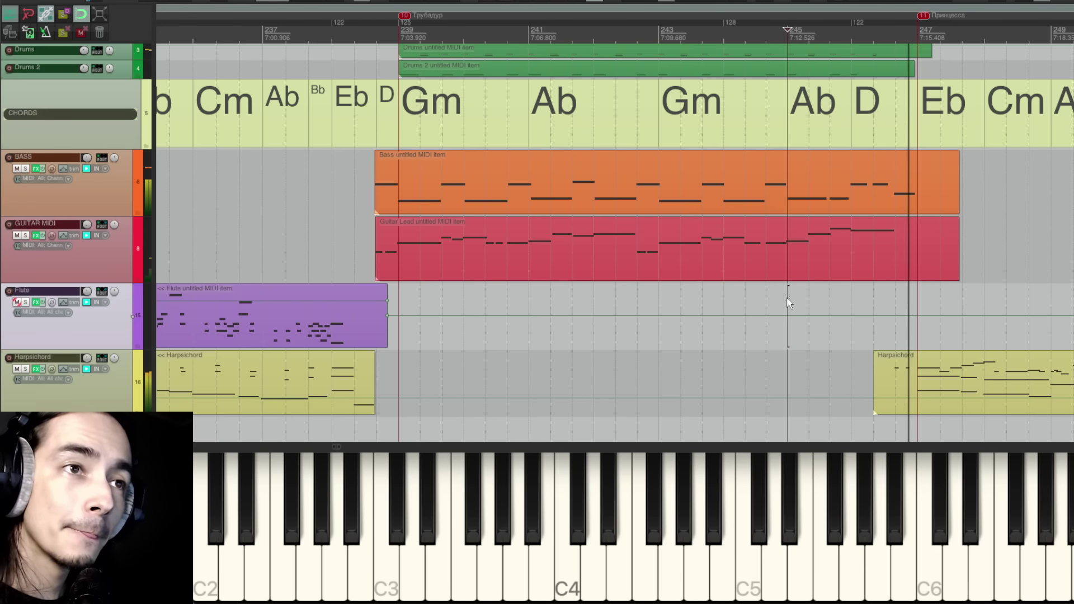
pyautogui.press('space')
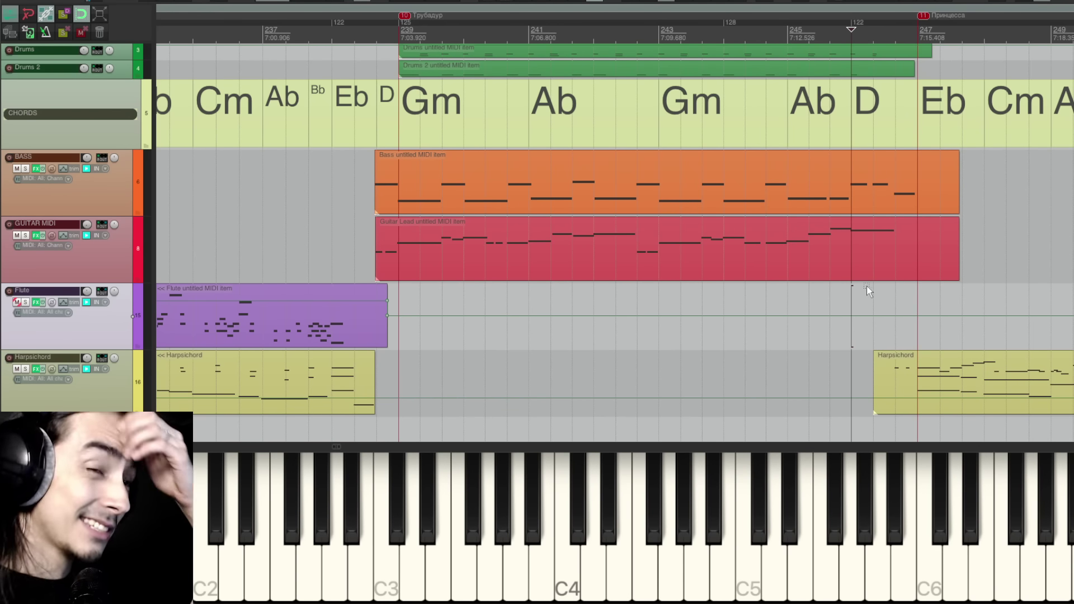
pyautogui.click(868, 130)
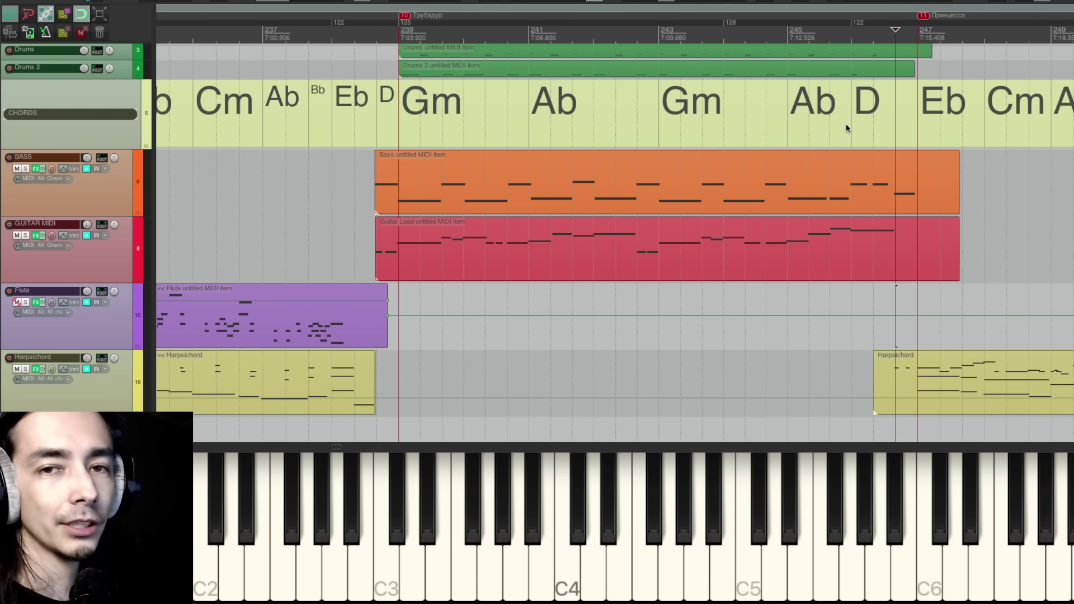
# Step: Examine the chords and harpsichord part from the Принцесса marker at bar 247 through the Eb chord at bar 251
pyautogui.hscroll(5, 856, 160)
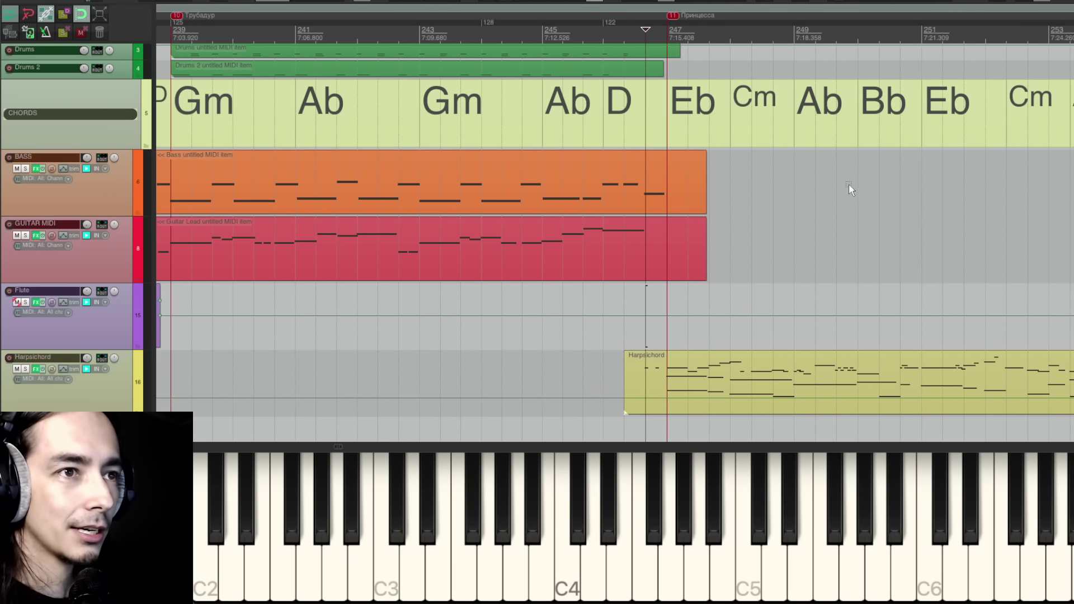
pyautogui.hscroll(5, 750, 236)
pyautogui.click(428, 293)
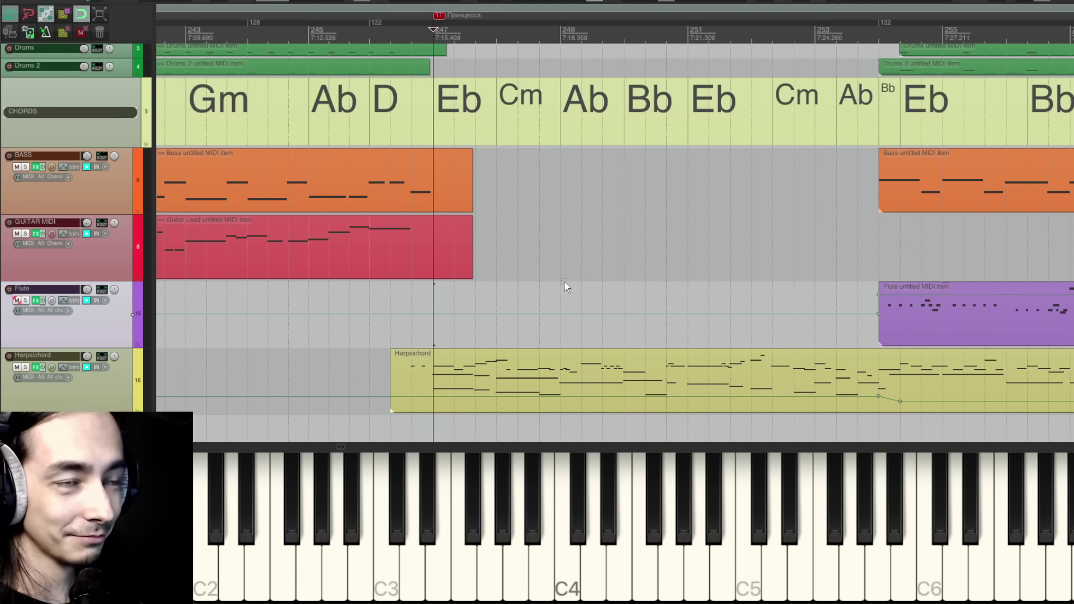
pyautogui.click(684, 243)
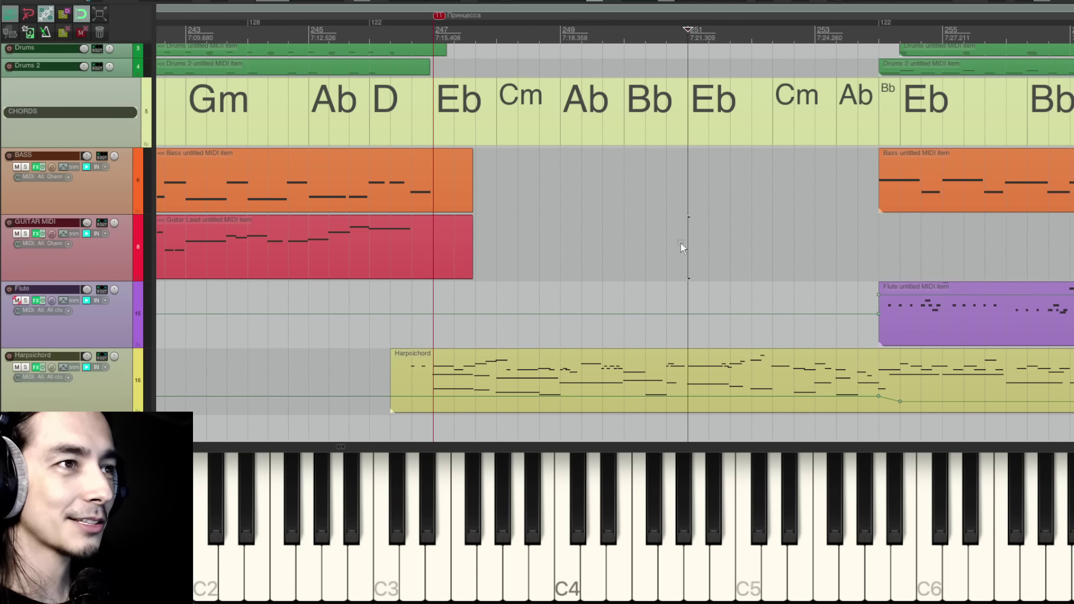
pyautogui.hscroll(2, 673, 254)
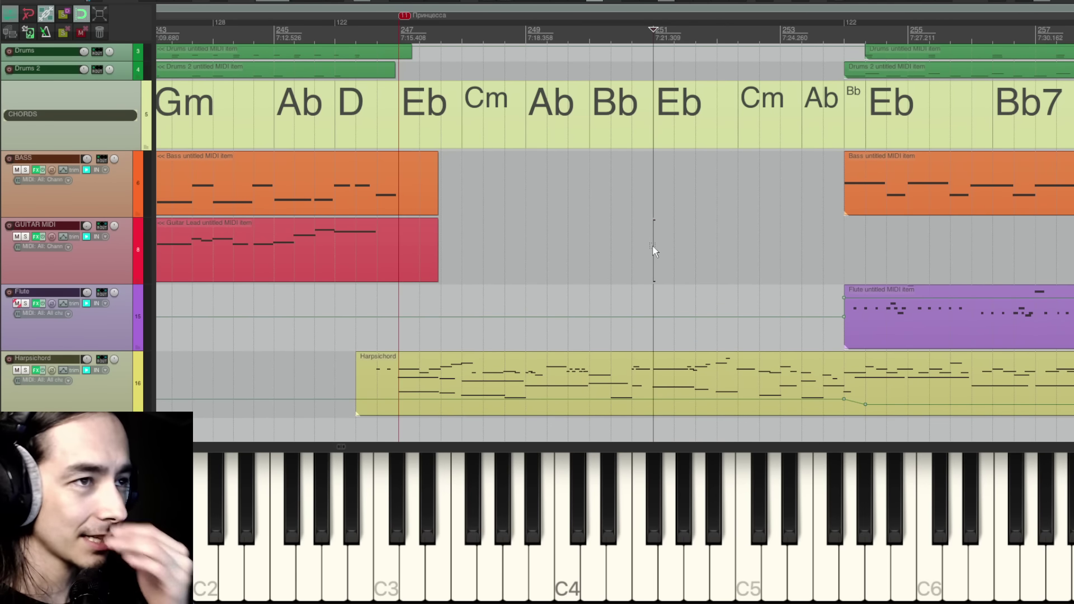
# Step: Play the Принцесса section from the Cm chord before bar 253, following the bass, flute, harpsichord and voice parts
pyautogui.click(747, 246)
pyautogui.press('space')
pyautogui.hscroll(15, 746, 241)
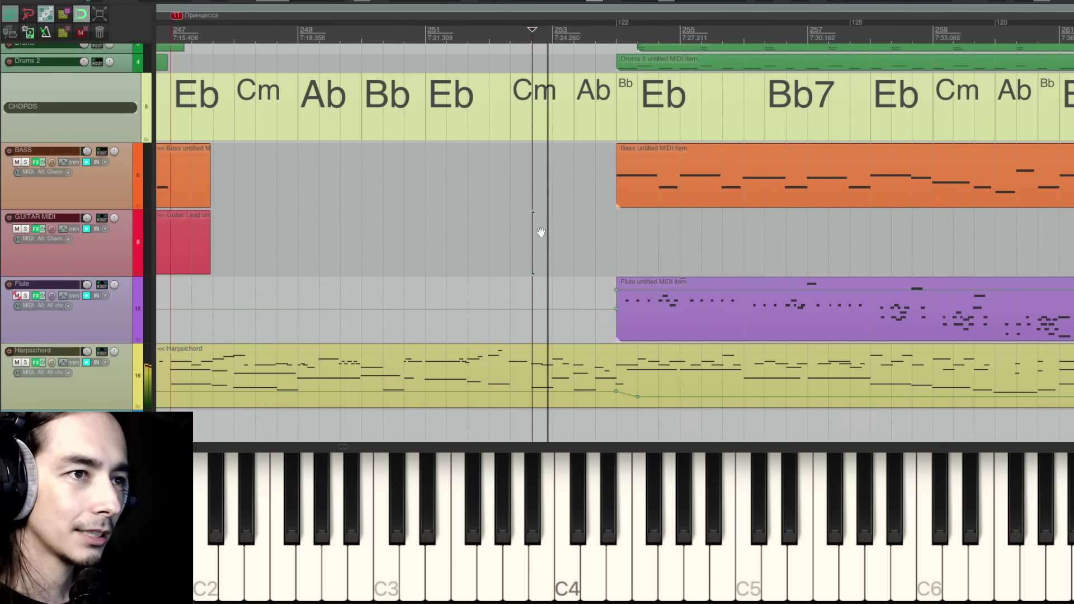
pyautogui.scroll(-3, 599, 237)
pyautogui.click(586, 223)
pyautogui.scroll(-4, 590, 223)
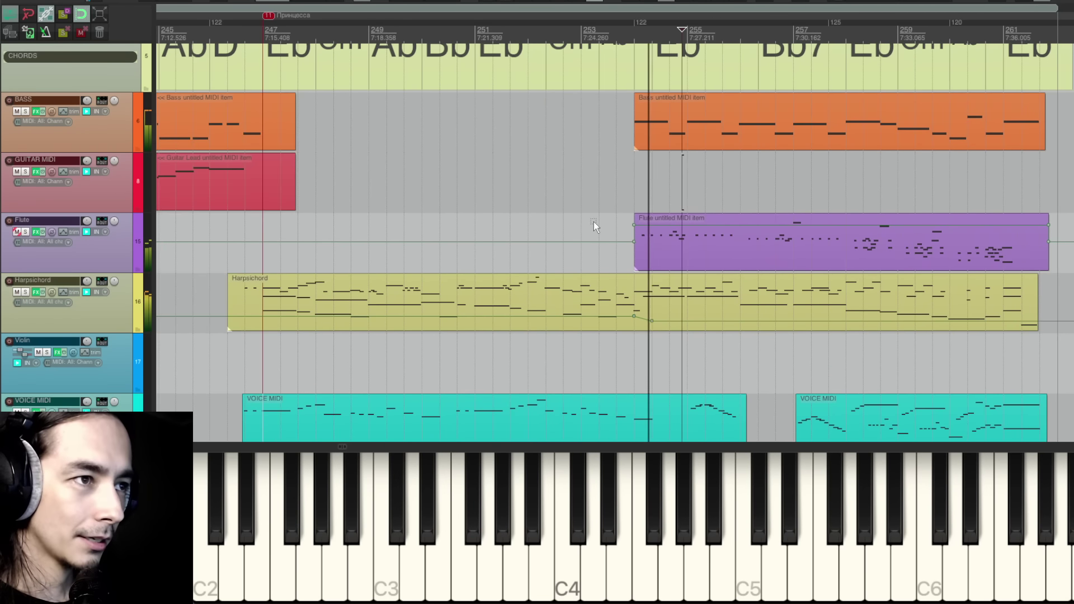
pyautogui.scroll(-3, 633, 207)
pyautogui.scroll(1, 666, 242)
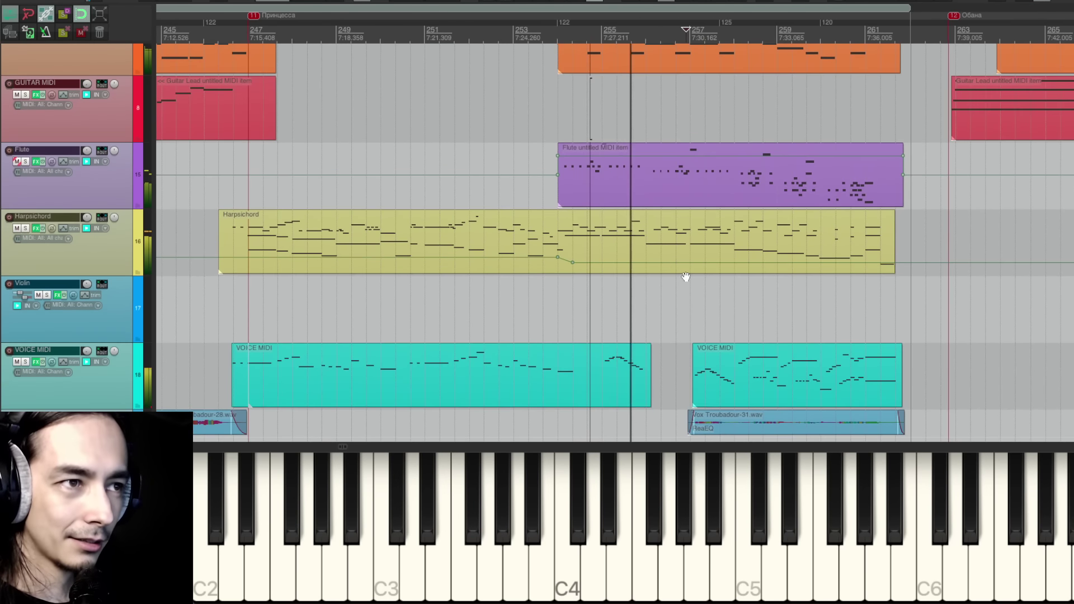
# Step: Play the end of the Принцесса section with its harpsichord, flute and voice parts, and return to bar 257
pyautogui.hscroll(3, 660, 244)
pyautogui.click(611, 261)
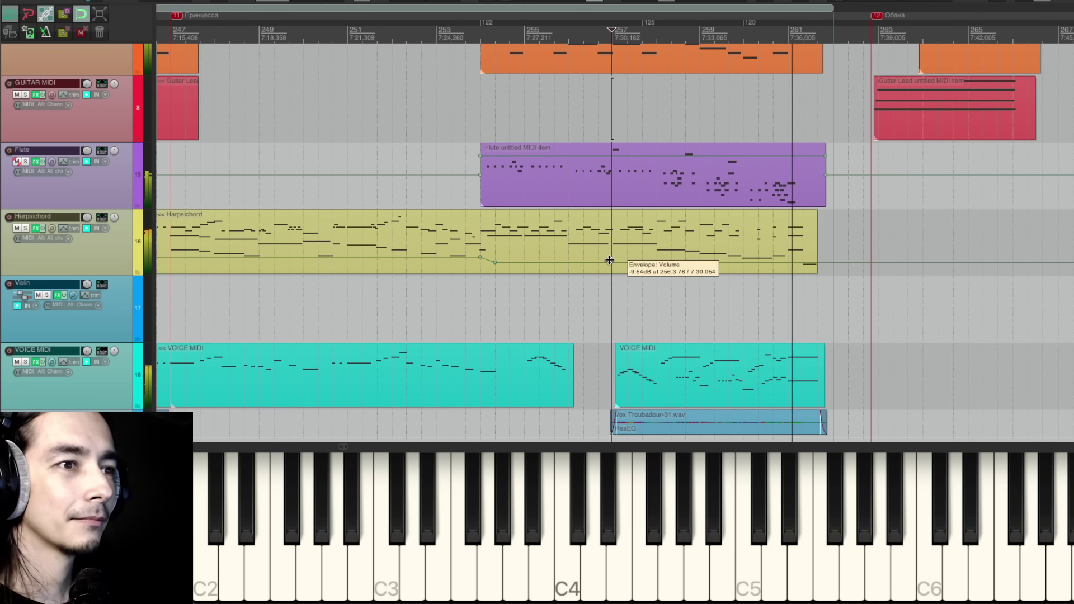
pyautogui.press('space')
pyautogui.click(617, 300)
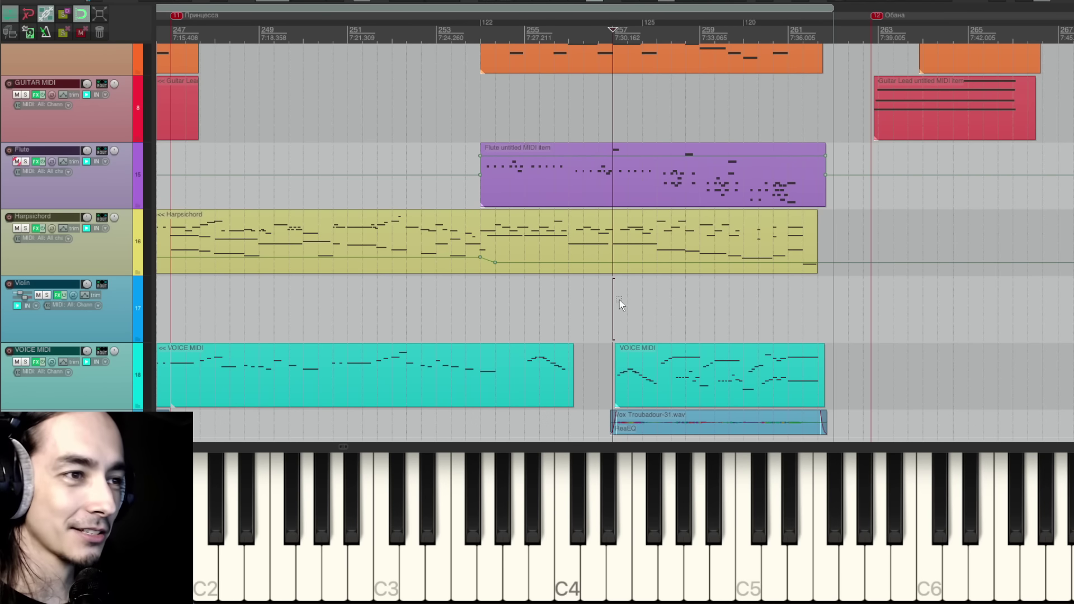
# Step: Open the VOICE MIDI item at bar 257 and examine the voice notes from bar 255 to bar 261
pyautogui.doubleClick(631, 371)
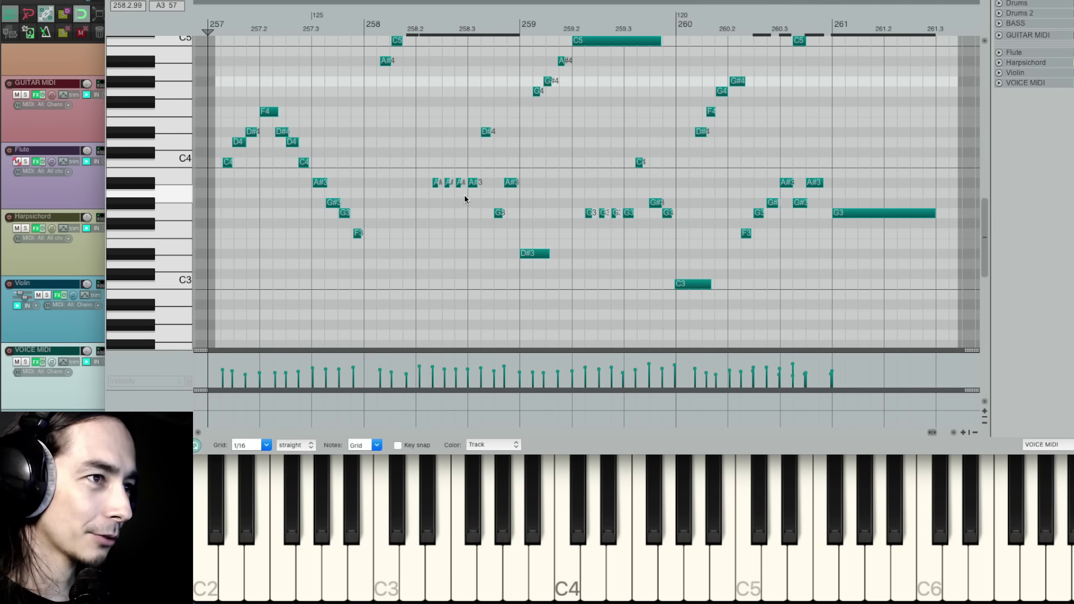
pyautogui.moveTo(465, 199); pyautogui.dragTo(487, 254)
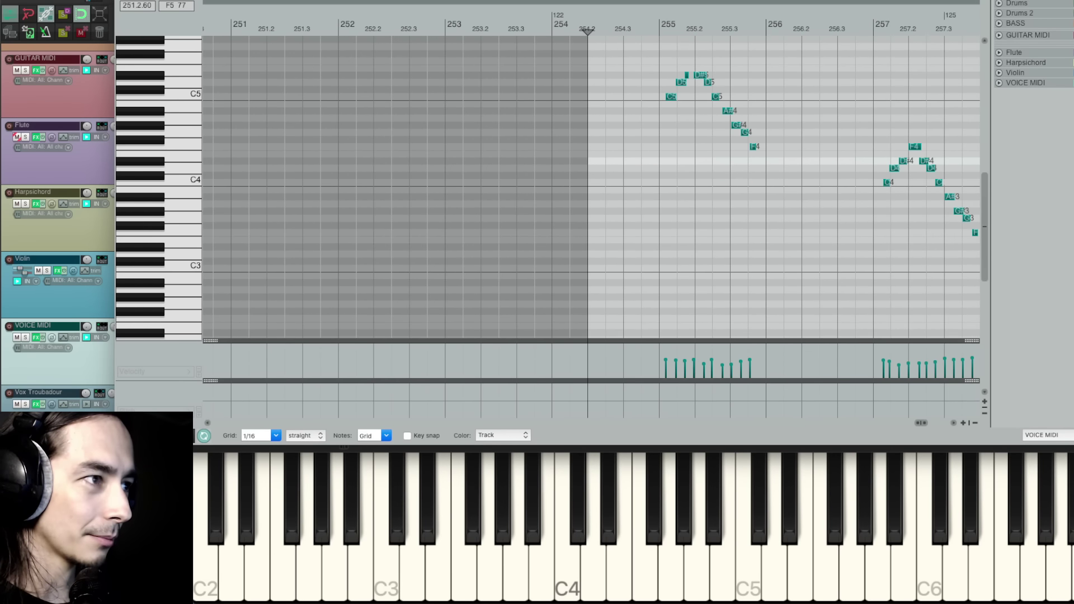
pyautogui.scroll(-5, 295, 228)
pyautogui.scroll(6, 409, 340)
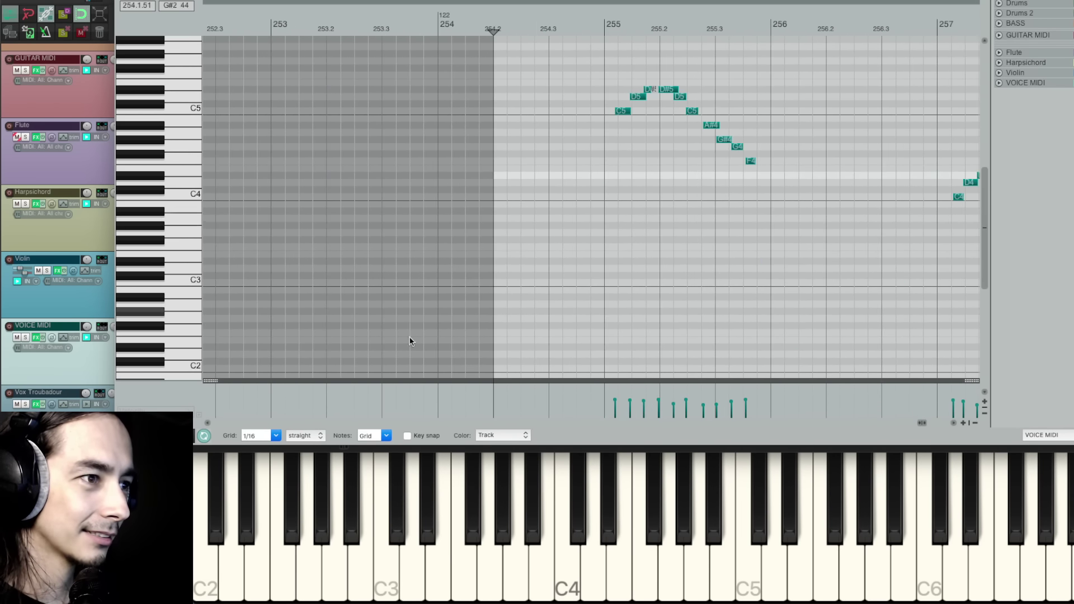
pyautogui.scroll(2, 409, 337)
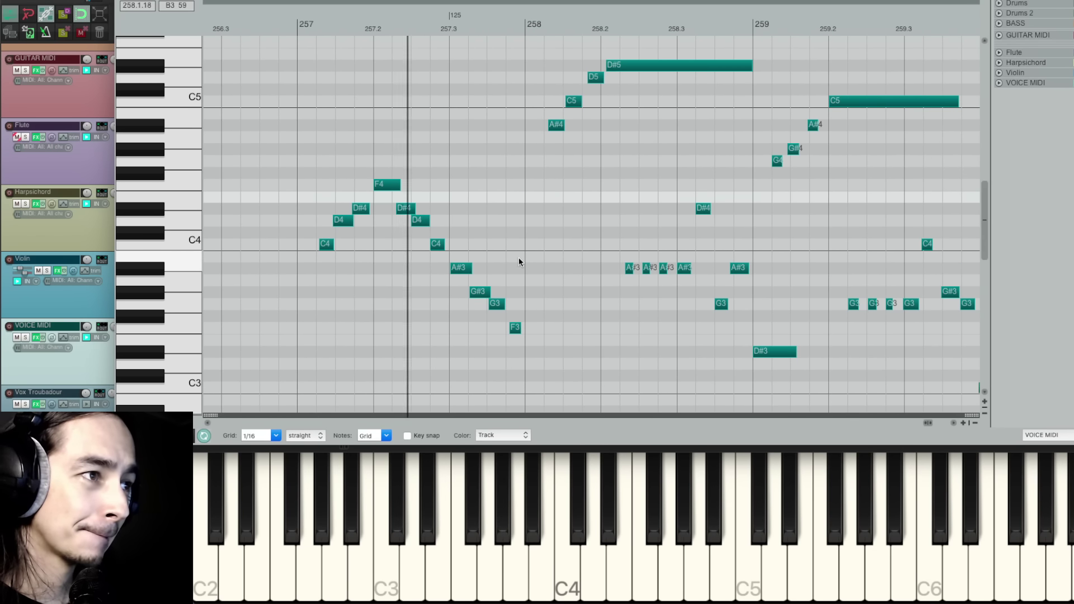
pyautogui.click(559, 200)
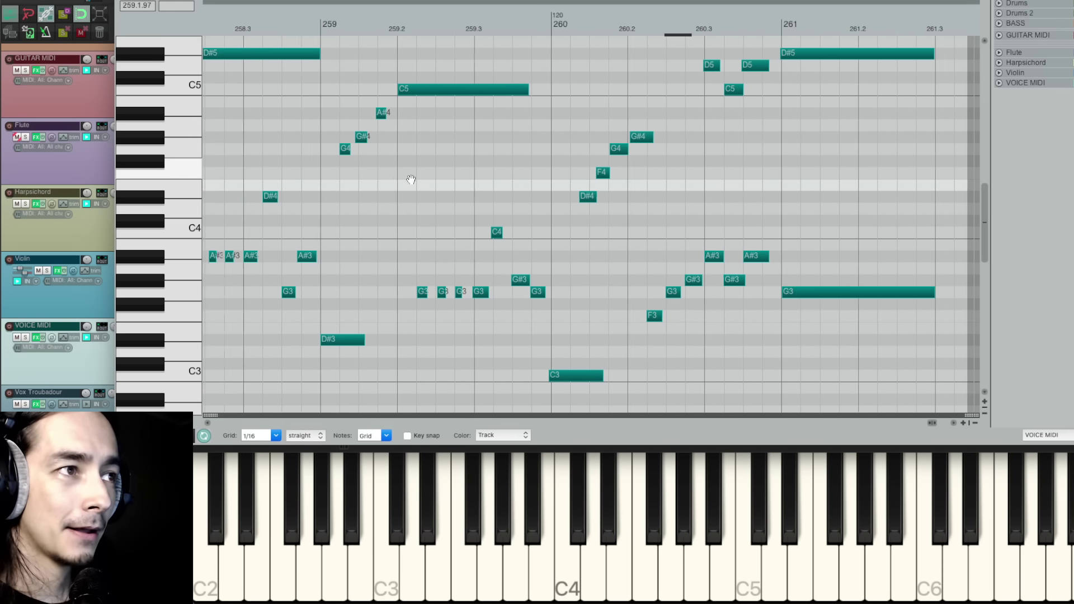
pyautogui.hscroll(-5, 612, 193)
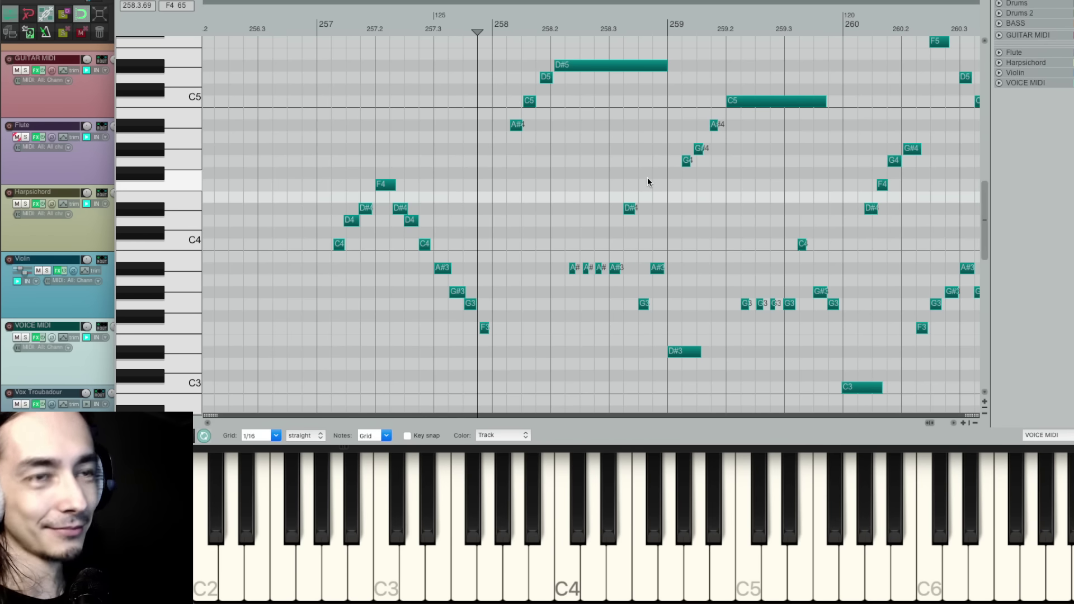
# Step: Play the voice runs at bars 255 and 257 for comparison, continuing with the phrase at bar 258
pyautogui.moveTo(659, 165); pyautogui.dragTo(881, 175)
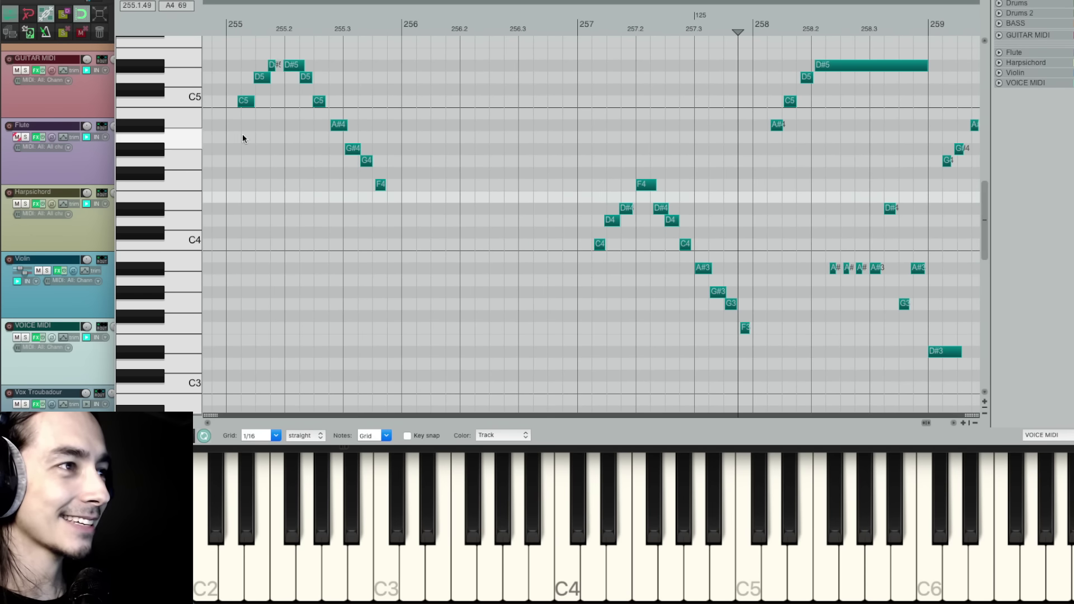
pyautogui.click(226, 137)
pyautogui.press('space')
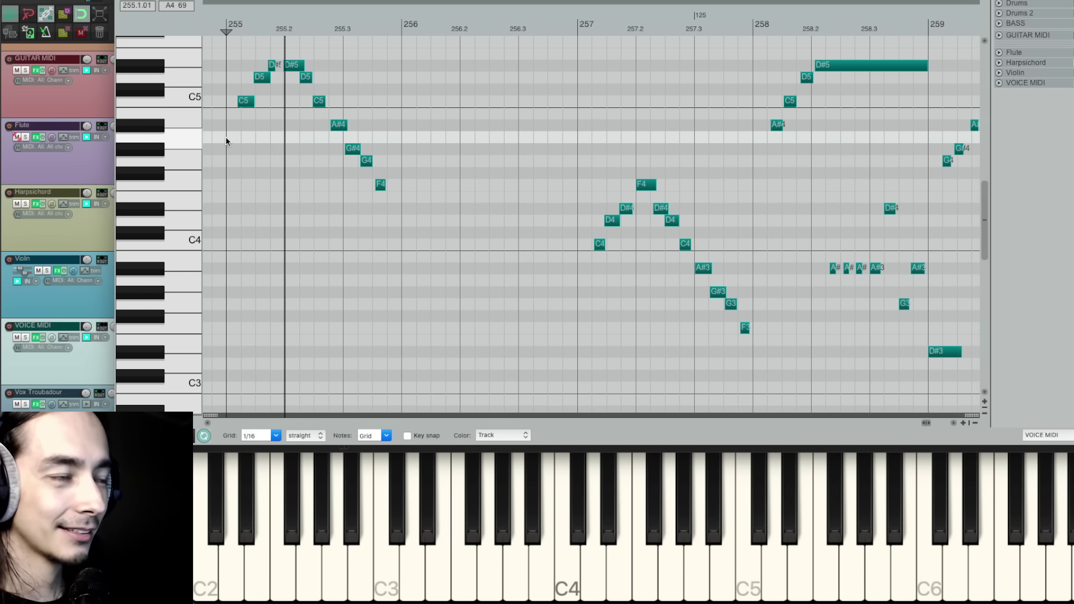
pyautogui.click(572, 251)
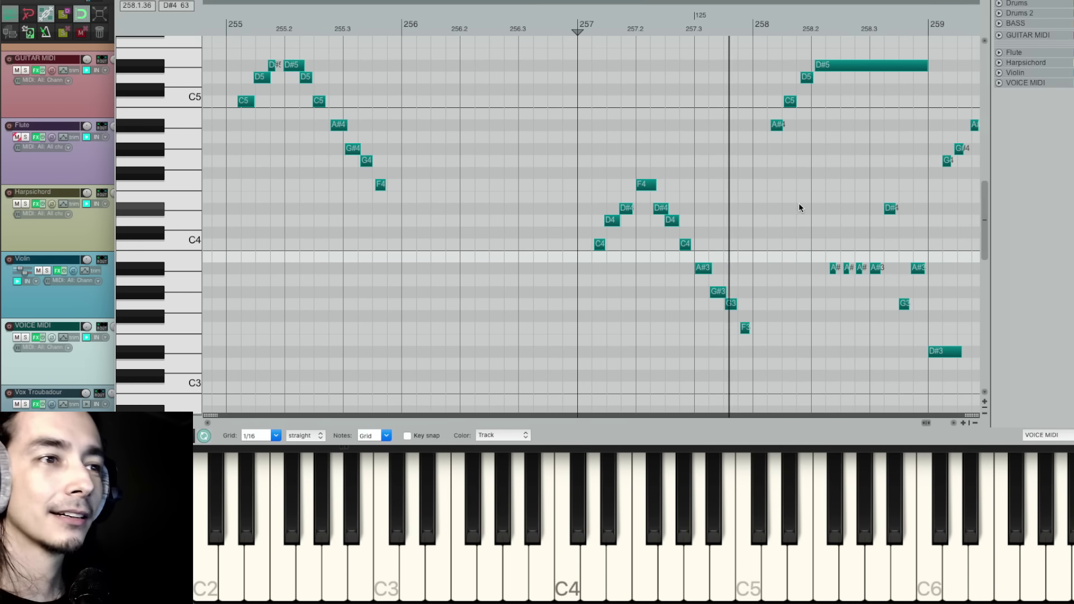
pyautogui.moveTo(799, 208); pyautogui.dragTo(472, 173)
pyautogui.click(457, 171)
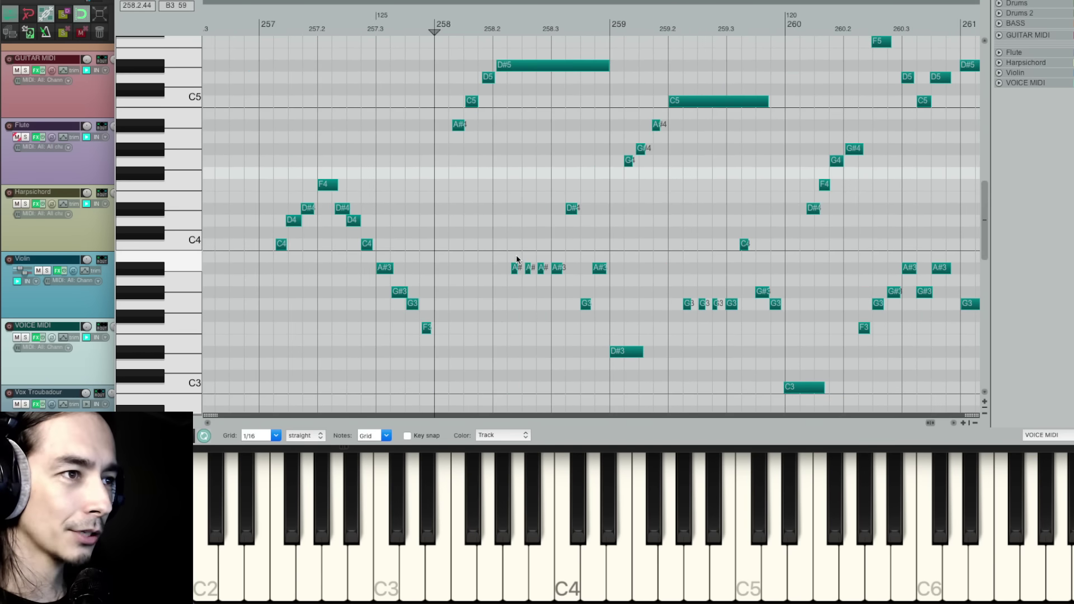
# Step: Play the voice lines from bar 258.2, and select the low A#3 to D#3 phrase and the G3 phrase in bar 259
pyautogui.click(506, 254)
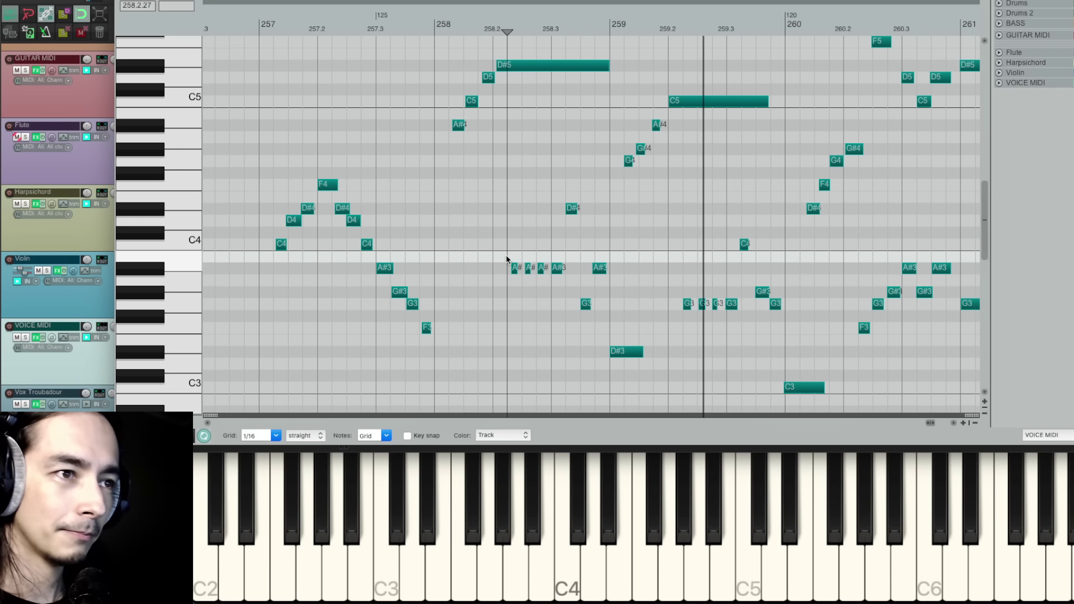
pyautogui.press('space')
pyautogui.moveTo(425, 256); pyautogui.dragTo(549, 352)
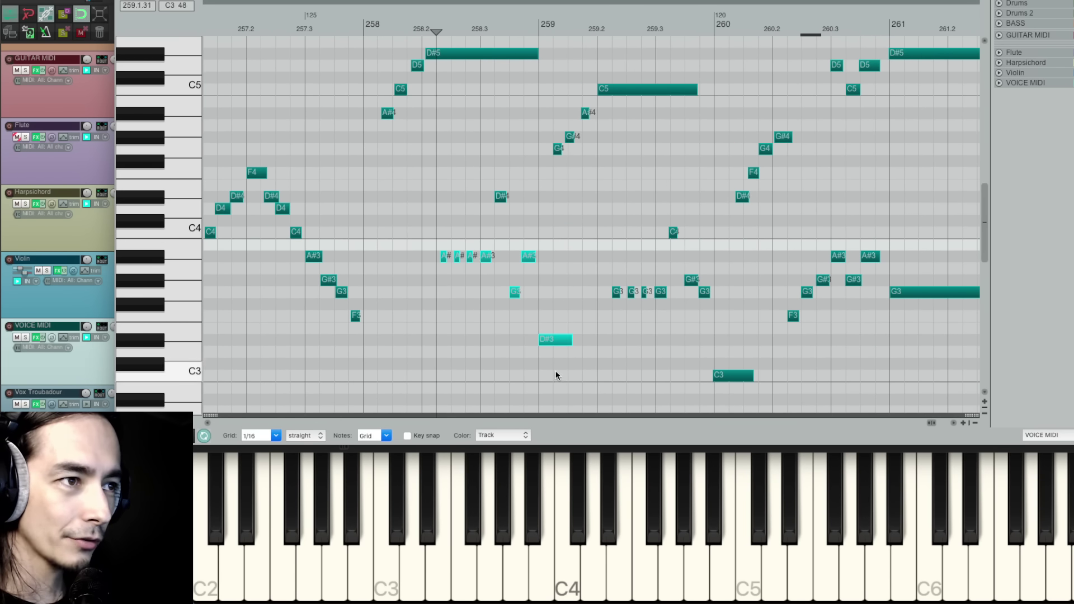
pyautogui.moveTo(588, 264); pyautogui.dragTo(697, 296)
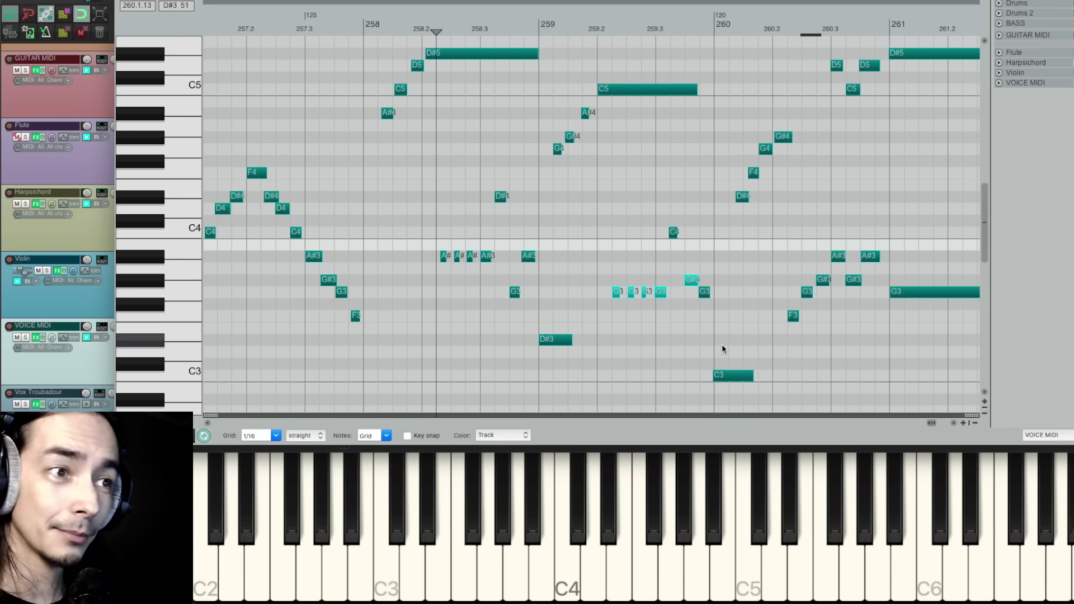
# Step: Play the voice ending from bar 260.2, and check the long G3 at bar 261 and the A#3 before it
pyautogui.hscroll(3, 665, 324)
pyautogui.click(643, 328)
pyautogui.press('space')
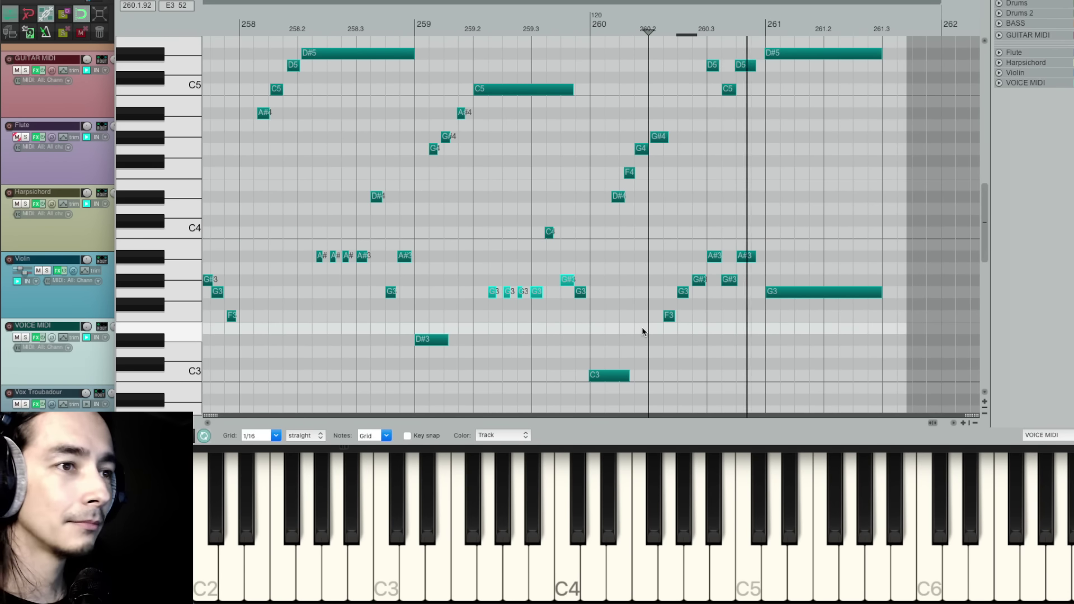
pyautogui.press('space')
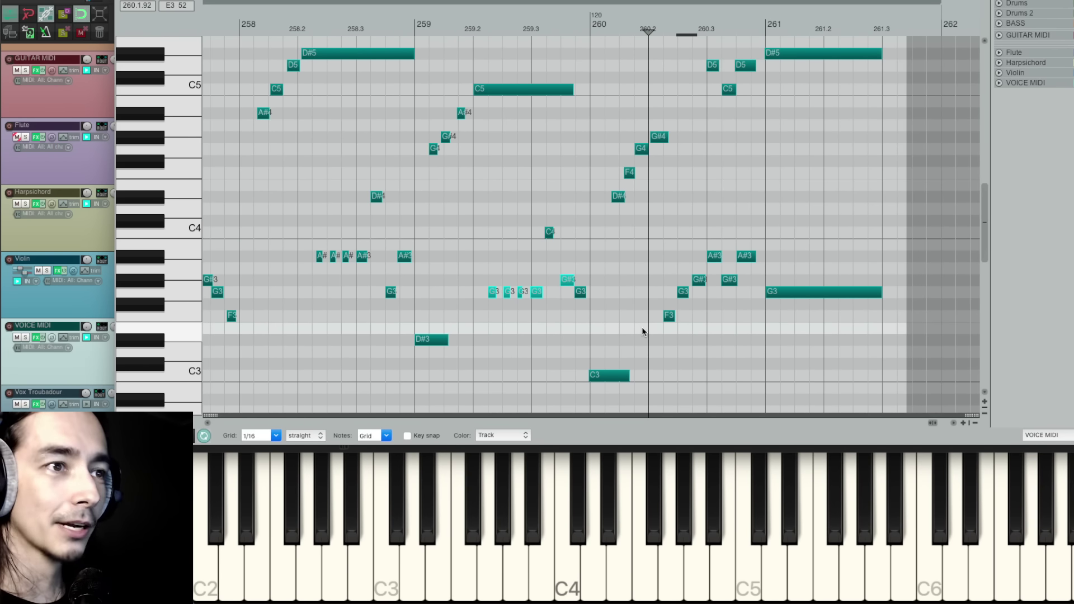
pyautogui.click(787, 292)
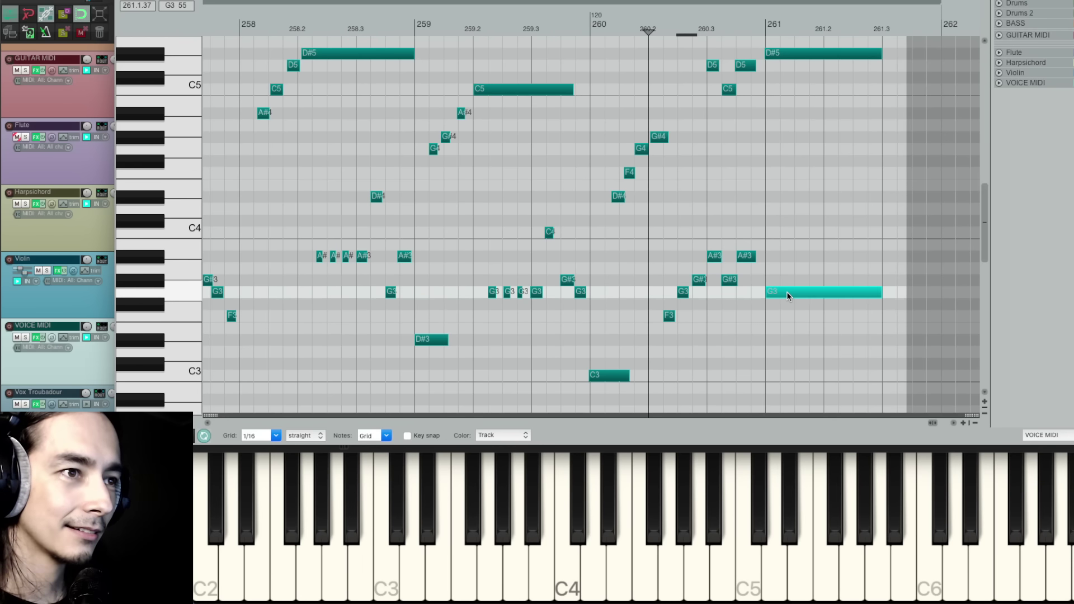
pyautogui.click(744, 256)
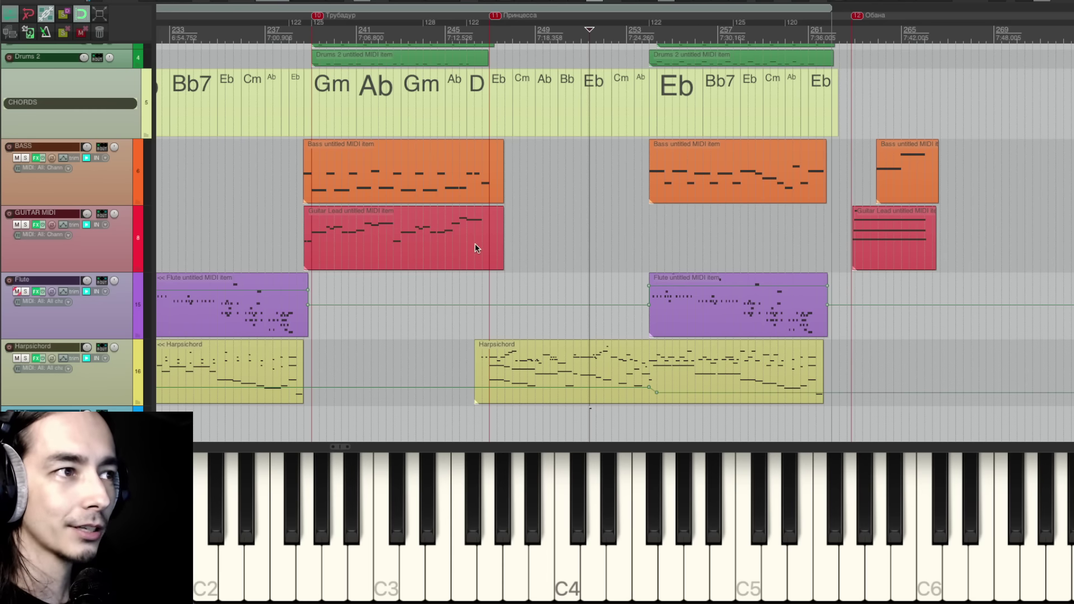
# Step: Play the transition into the Трубадур section from just before the bass and guitar entry
pyautogui.moveTo(377, 276); pyautogui.dragTo(559, 268)
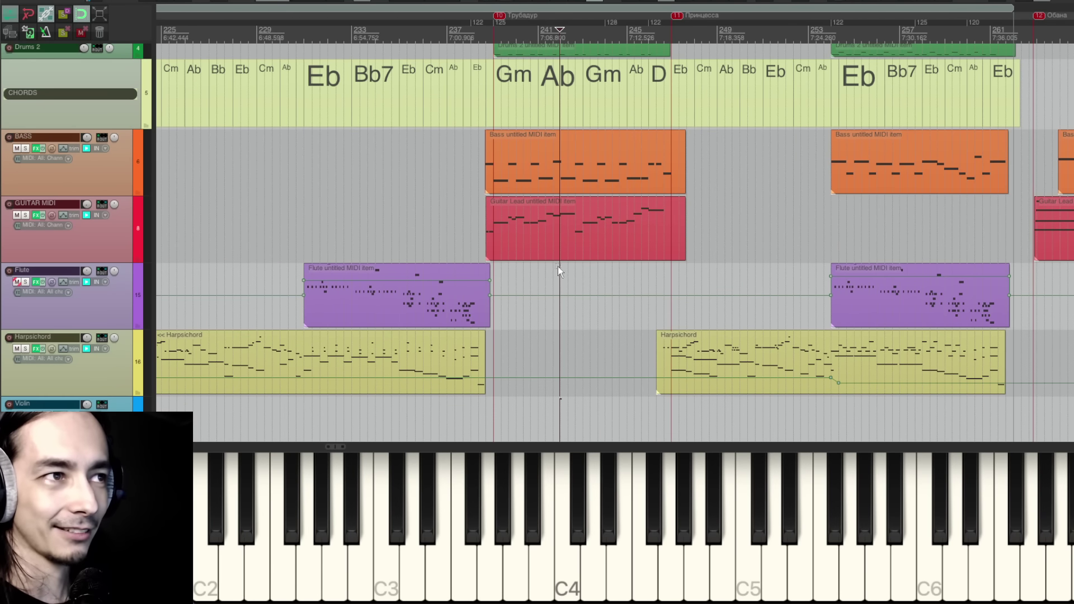
pyautogui.click(469, 220)
pyautogui.press('space')
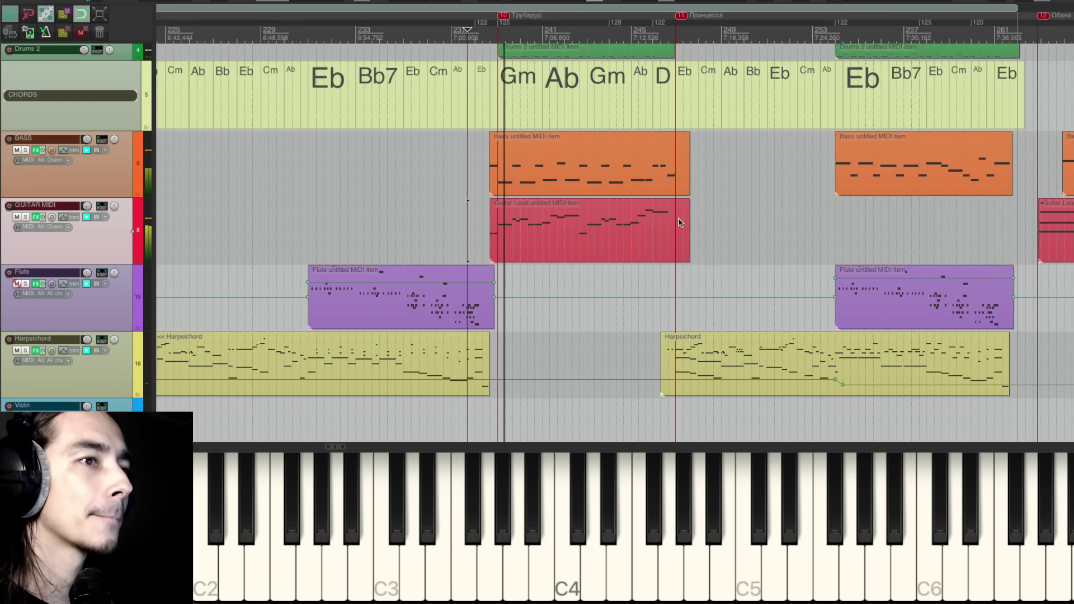
# Step: Review the chords from Принцесса to Обана, and play the section from the bass and flute entry at the large Eb chord
pyautogui.moveTo(813, 204); pyautogui.dragTo(629, 260)
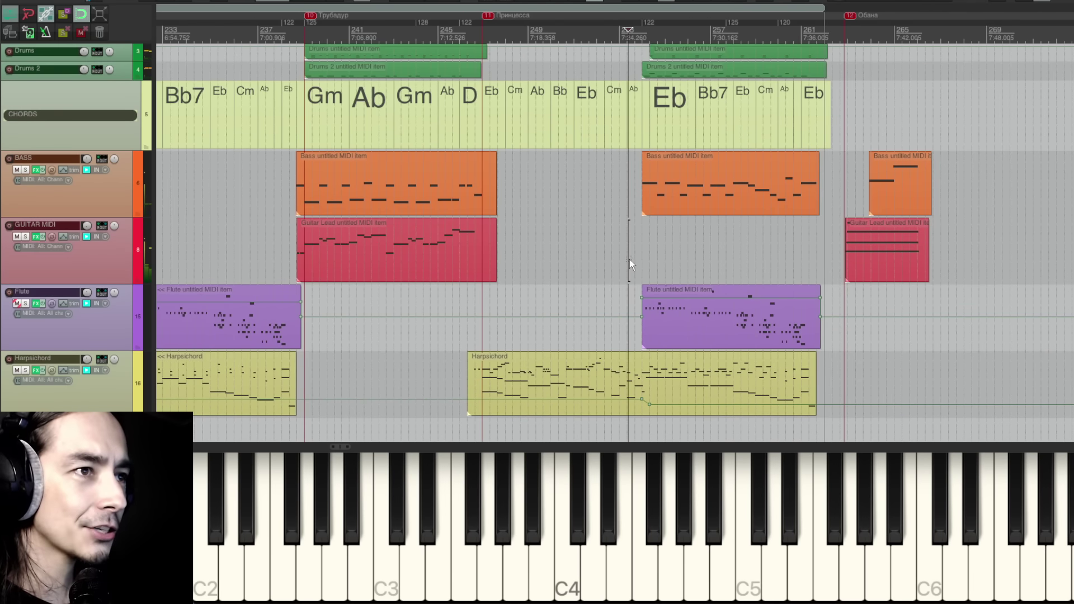
pyautogui.click(655, 247)
pyautogui.moveTo(705, 248); pyautogui.dragTo(641, 275)
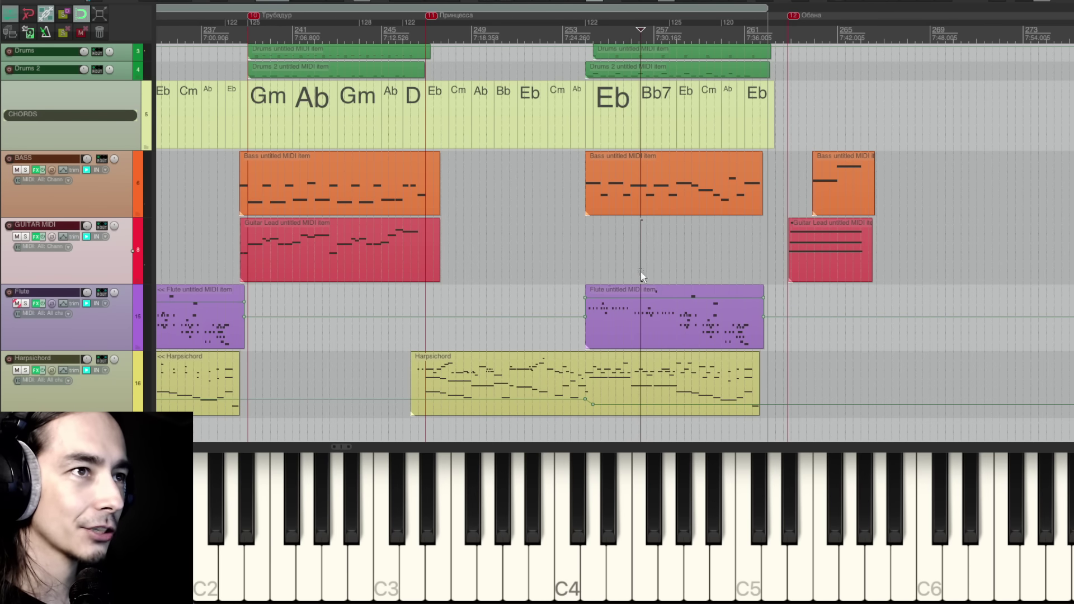
pyautogui.moveTo(583, 245); pyautogui.dragTo(848, 268)
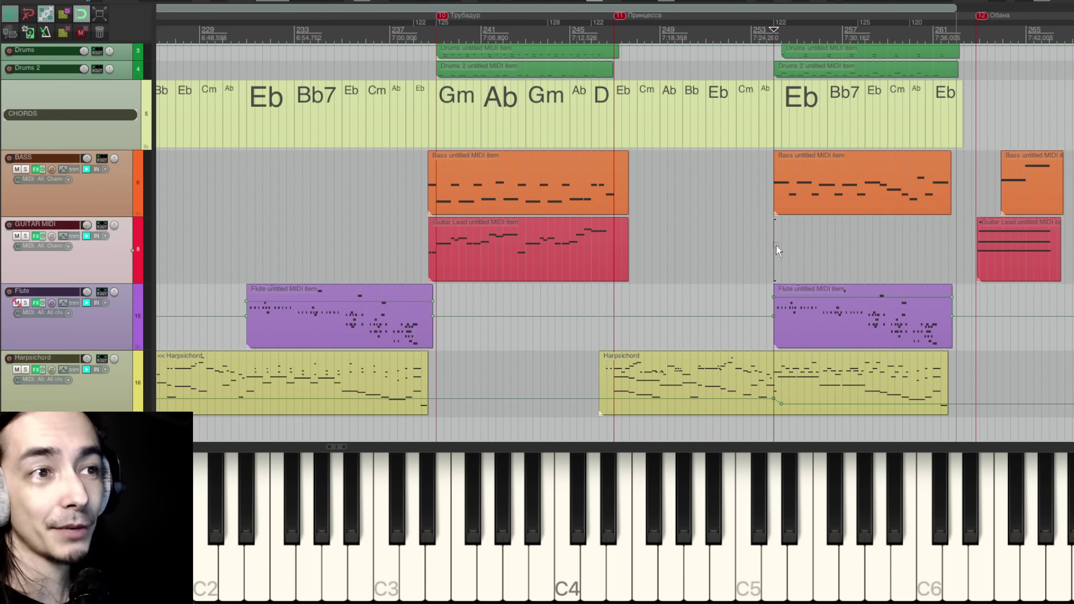
pyautogui.click(776, 246)
pyautogui.click(708, 254)
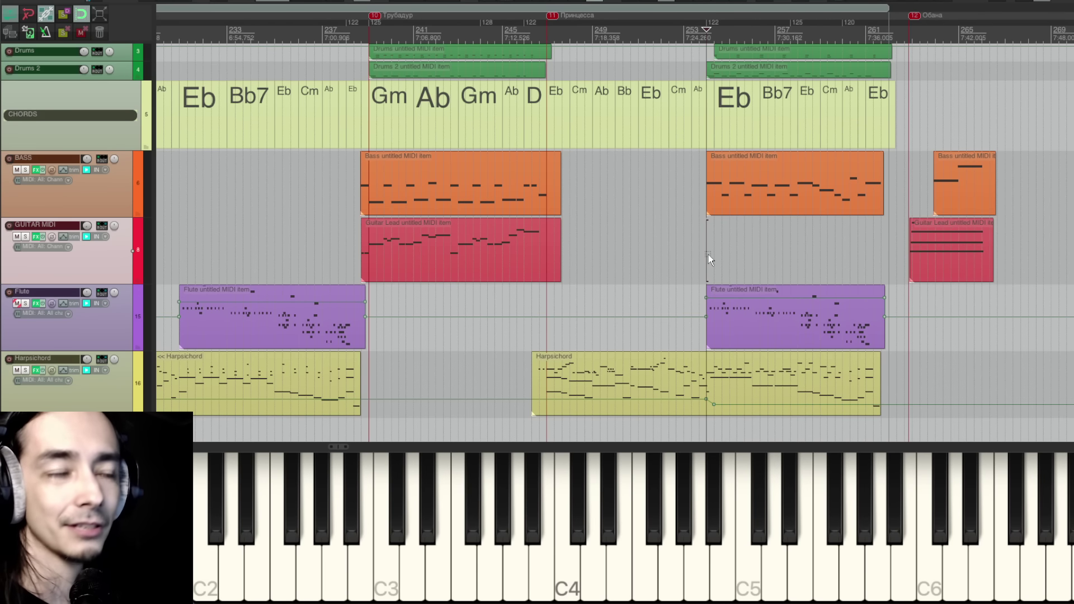
pyautogui.press('space')
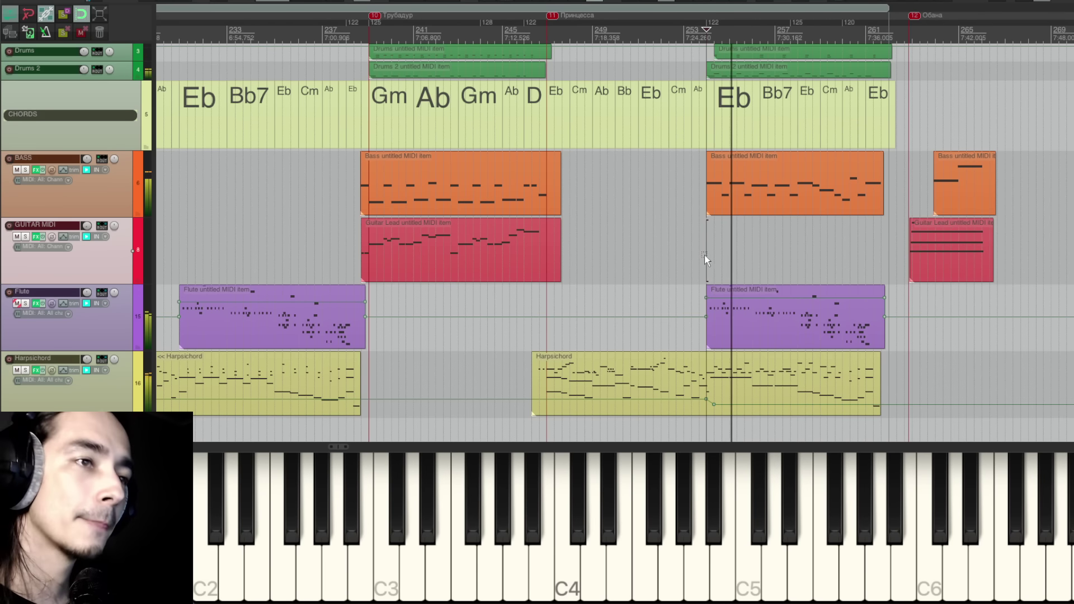
pyautogui.click(789, 247)
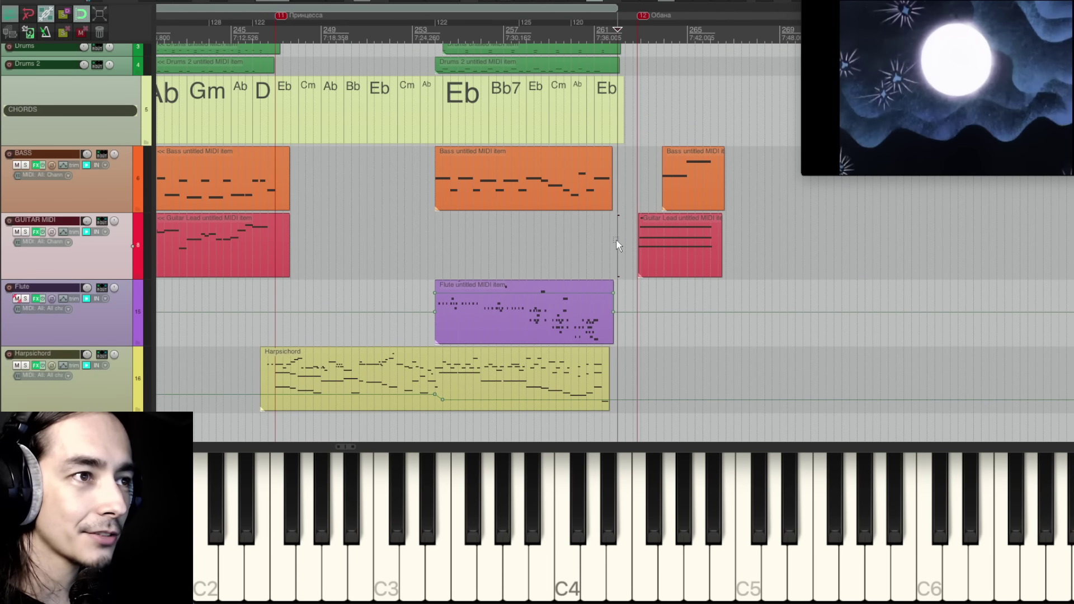
# Step: Play the Обана section, and check the D#4, G#4, D5 and G5 notes of its guitar chord in the MIDI editor
pyautogui.click(618, 245)
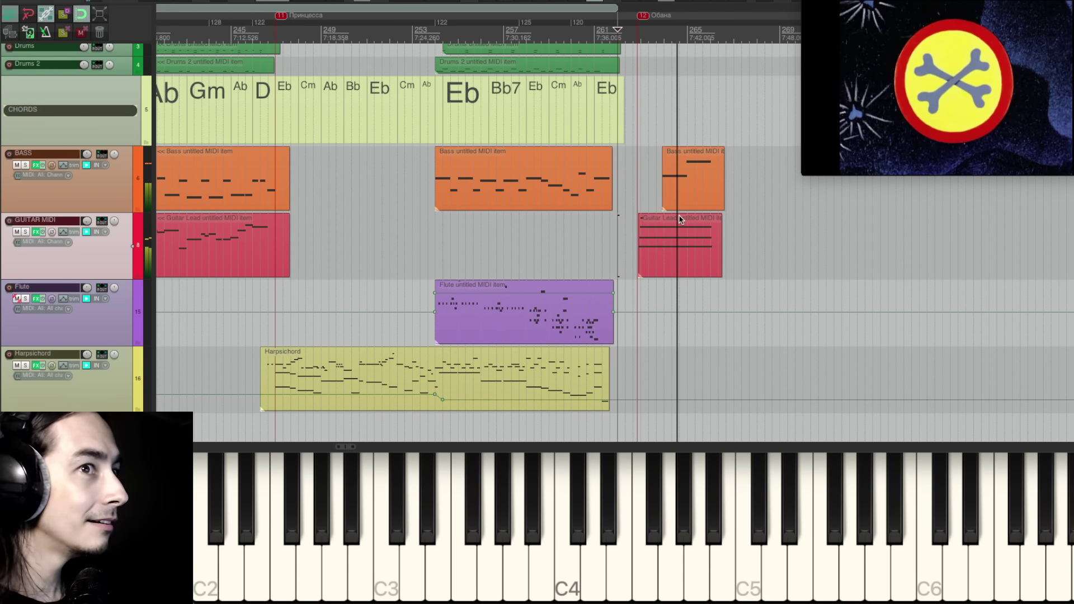
pyautogui.click(639, 182)
pyautogui.doubleClick(660, 250)
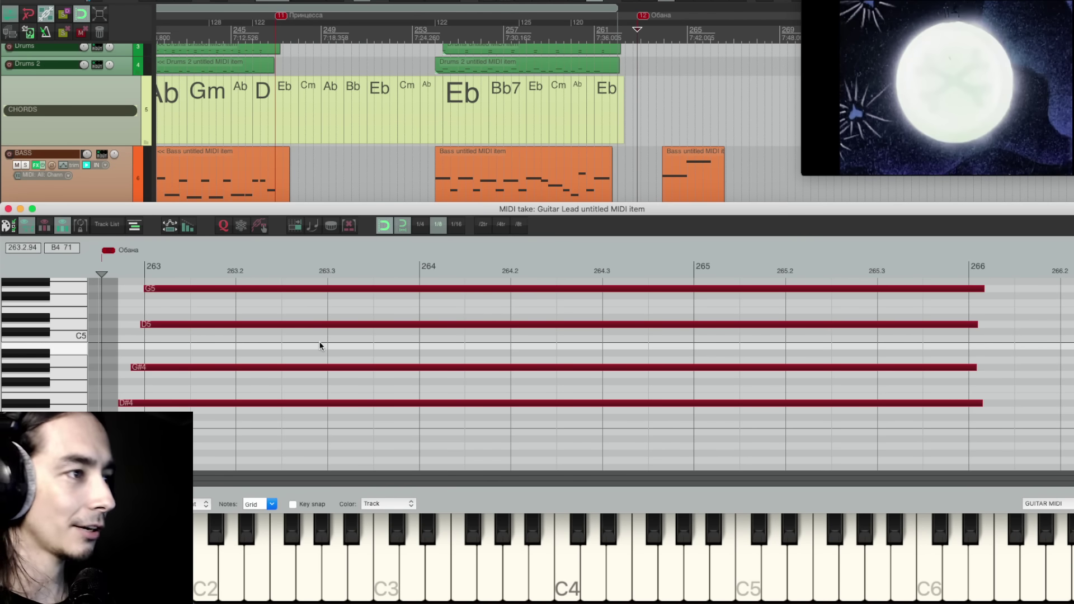
pyautogui.click(155, 404)
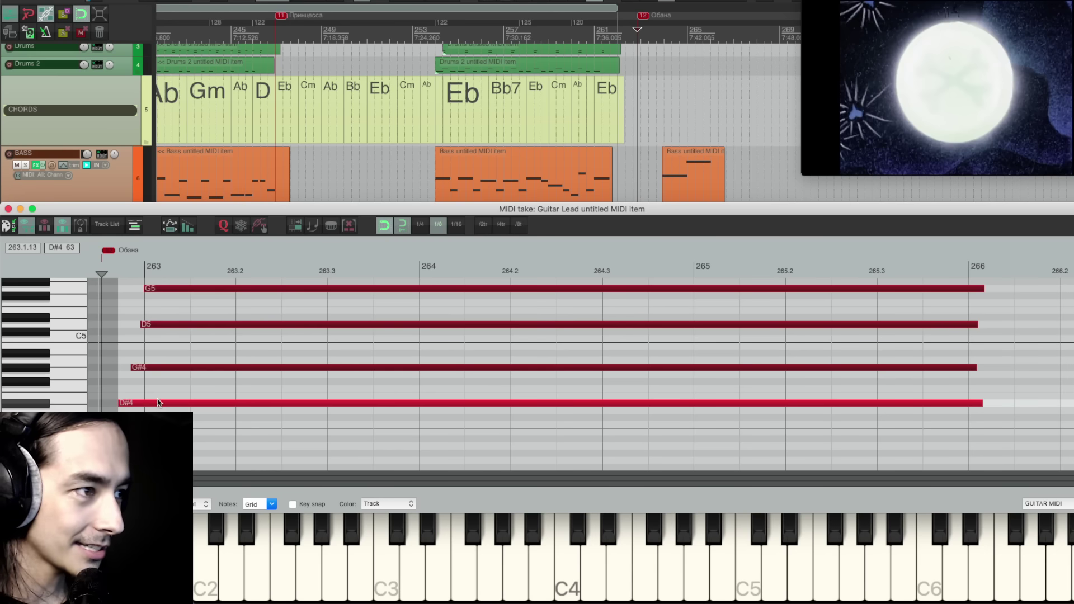
pyautogui.click(156, 367)
pyautogui.click(168, 324)
pyautogui.click(177, 291)
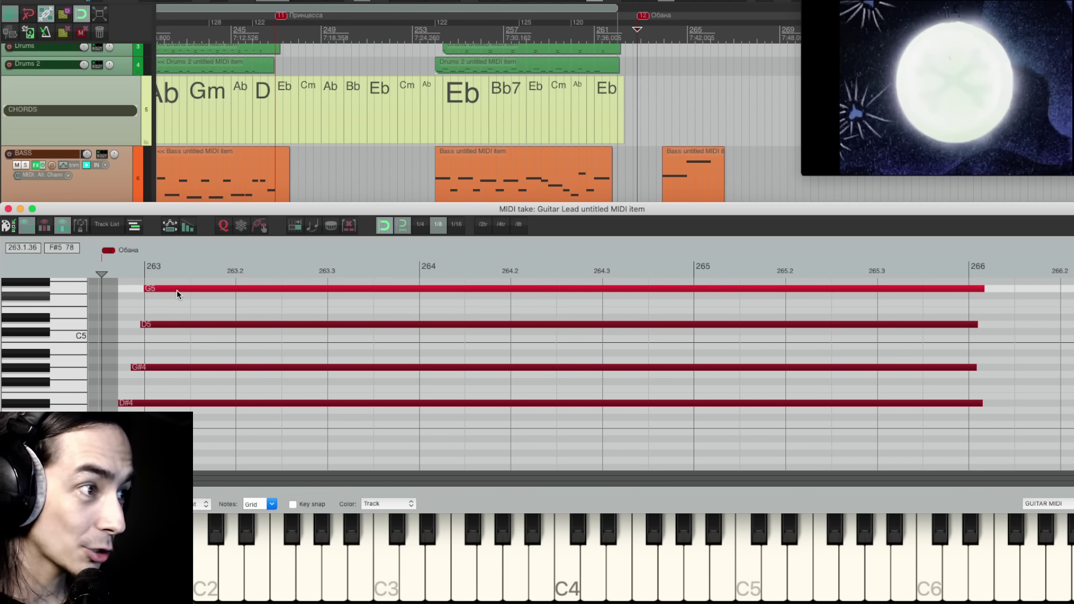